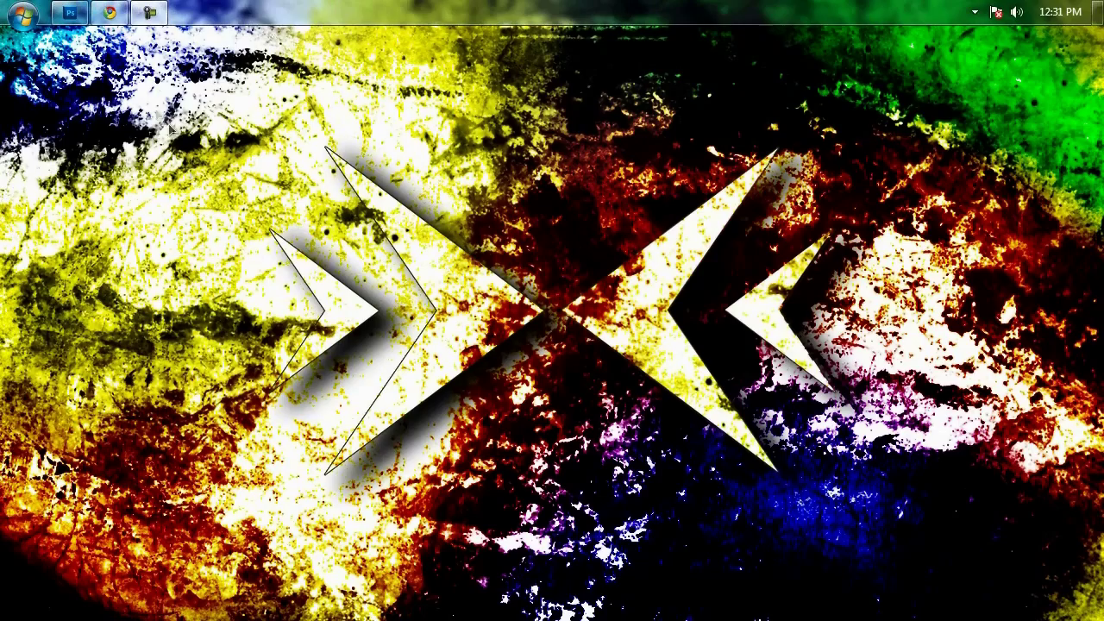
Switch to Chrome and review the text effect links in the YouTube message, highlighting the second one, and minimize the browser
{"action": "left_click", "coordinate": [109, 13]}
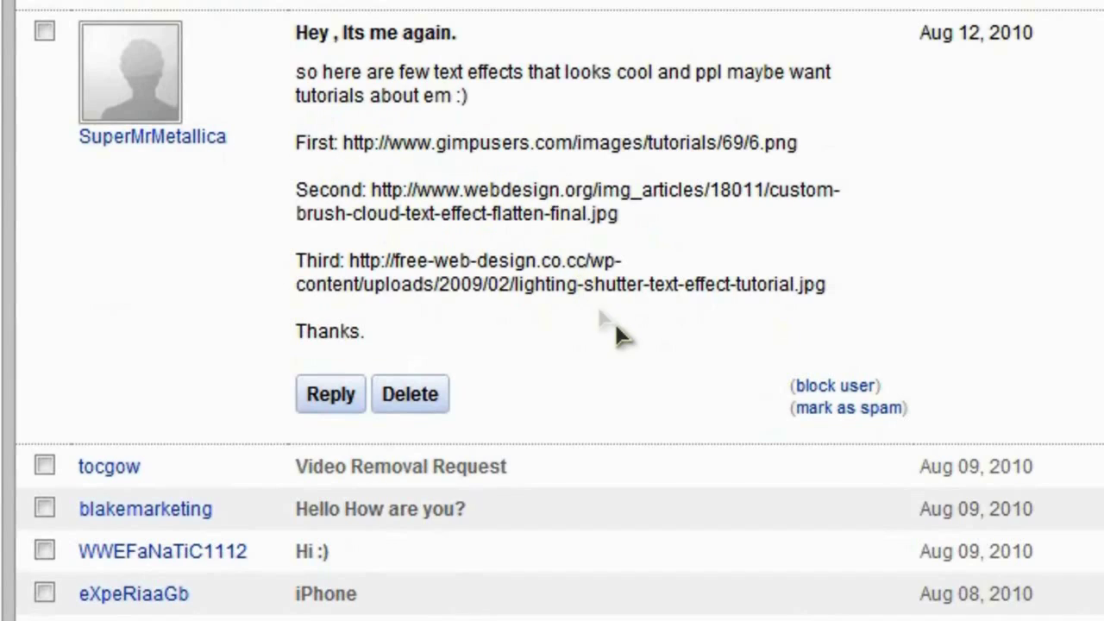
{"action": "left_click_drag", "start_coordinate": [619, 214], "coordinate": [373, 191]}
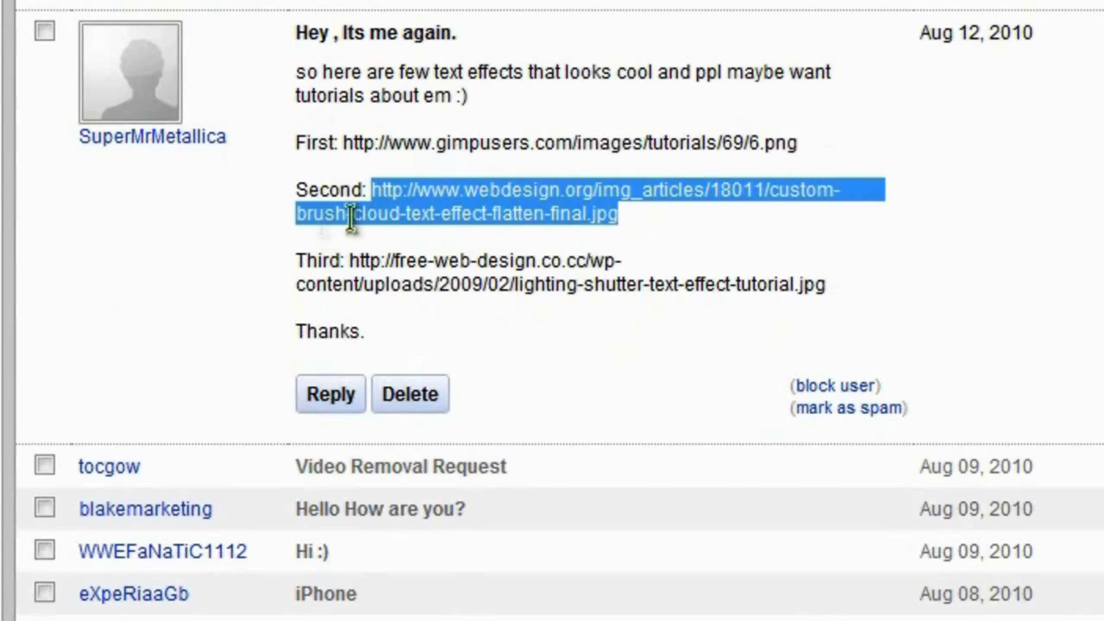
{"action": "left_click", "coordinate": [632, 219]}
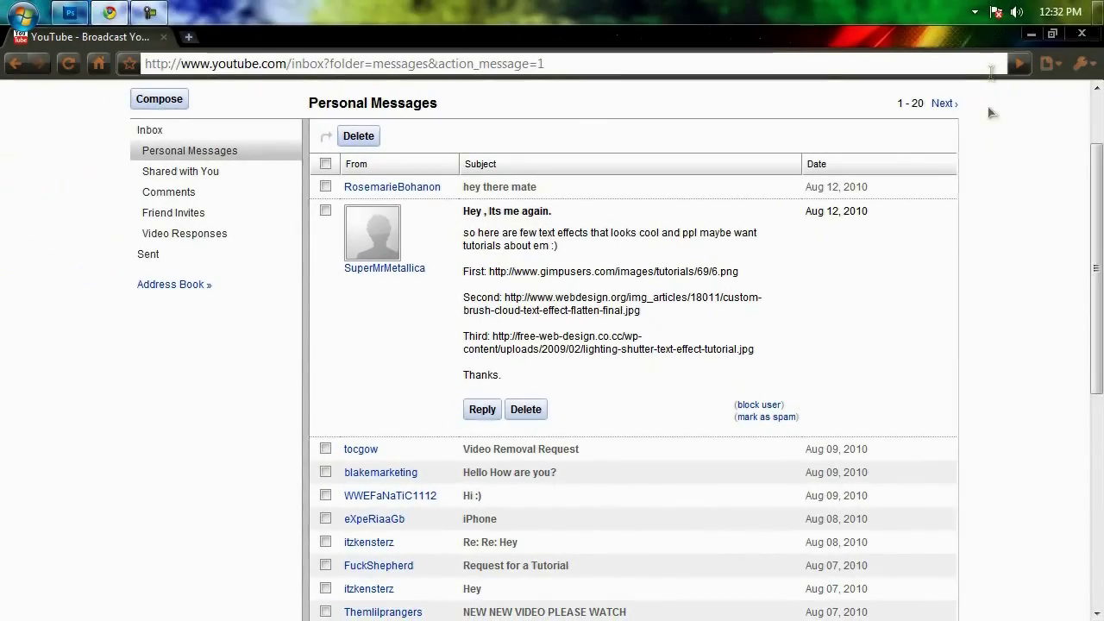
{"action": "left_click", "coordinate": [1031, 34]}
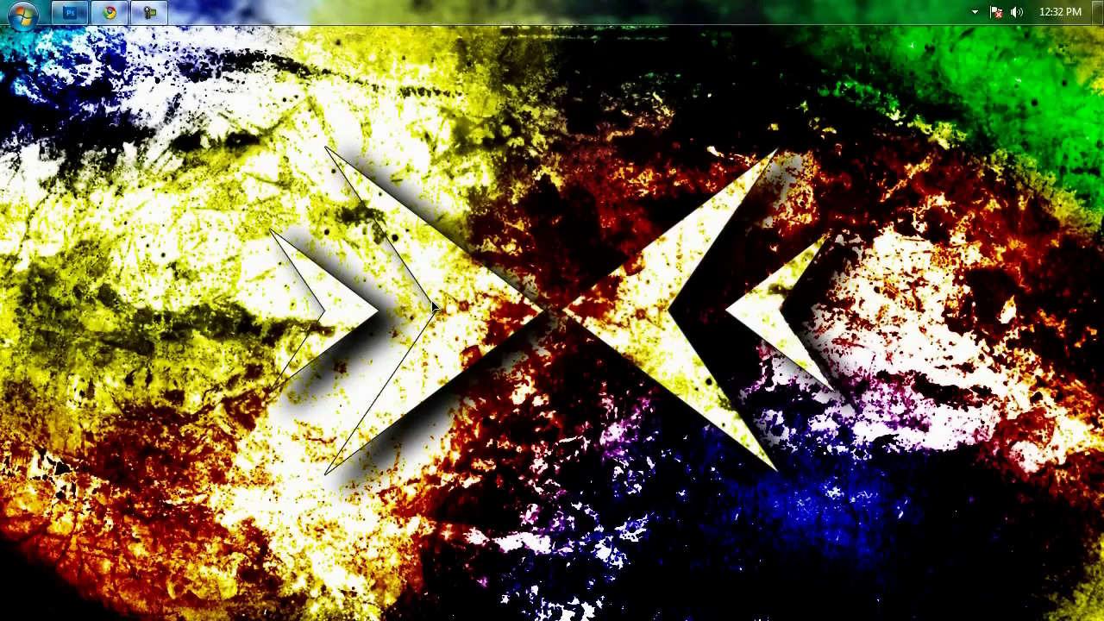
Switch to Photoshop, bring back its hidden tools and panels, and fit the PWNAGE artwork in the window
{"action": "left_click", "coordinate": [71, 12]}
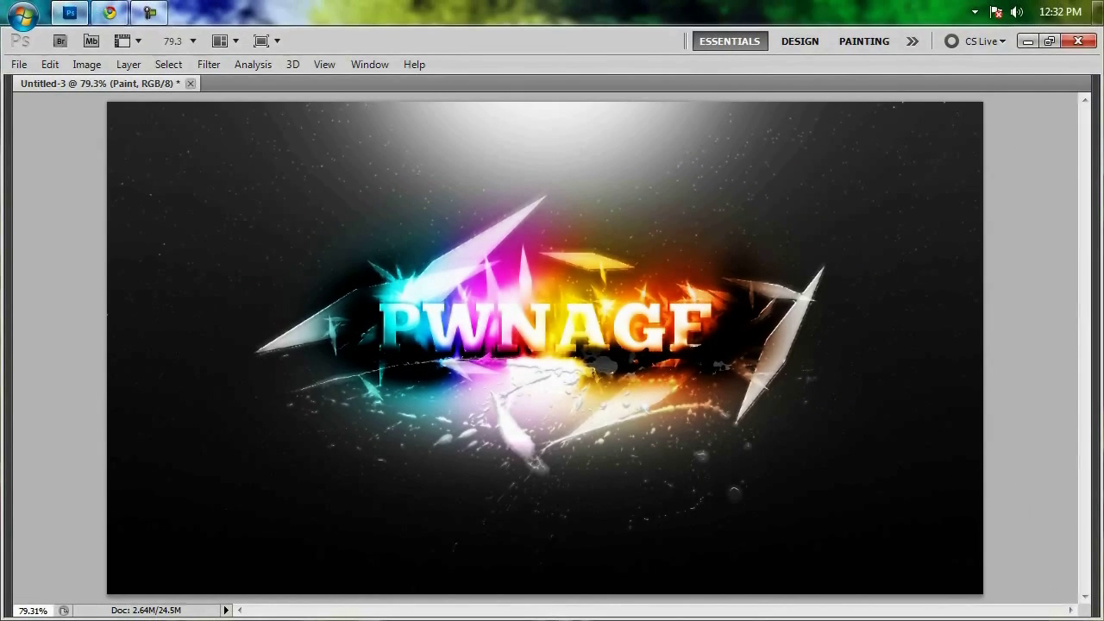
{"action": "key", "text": "Tab"}
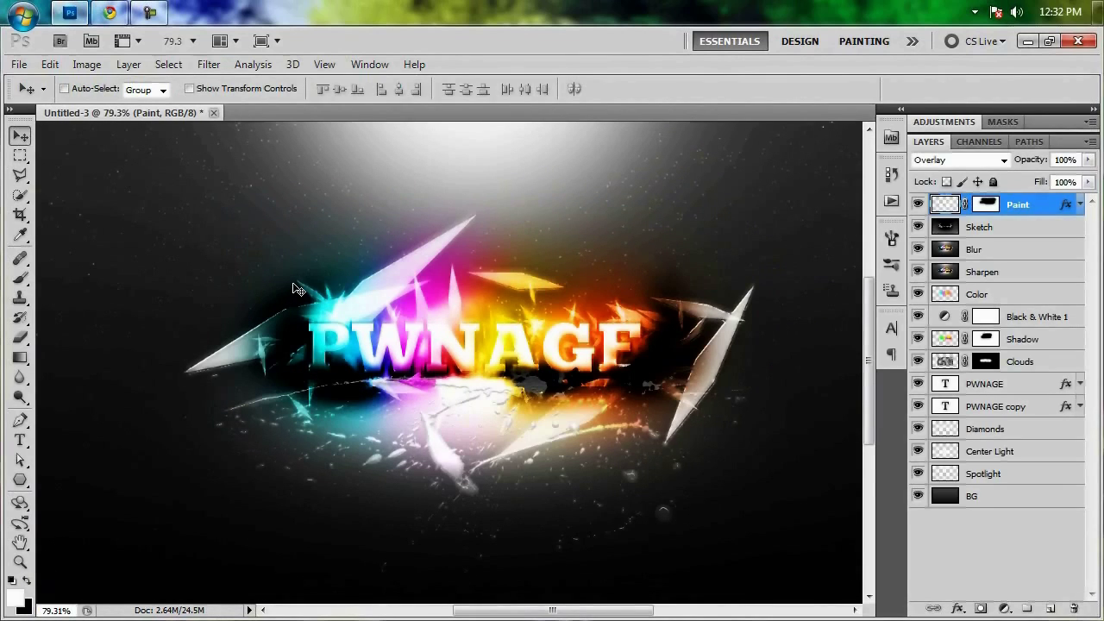
{"action": "key", "text": "ctrl+0"}
Create a new document from the 1280 px X 720 px preset with transparent background contents
{"action": "left_click", "coordinate": [18, 64]}
{"action": "left_click", "coordinate": [39, 79]}
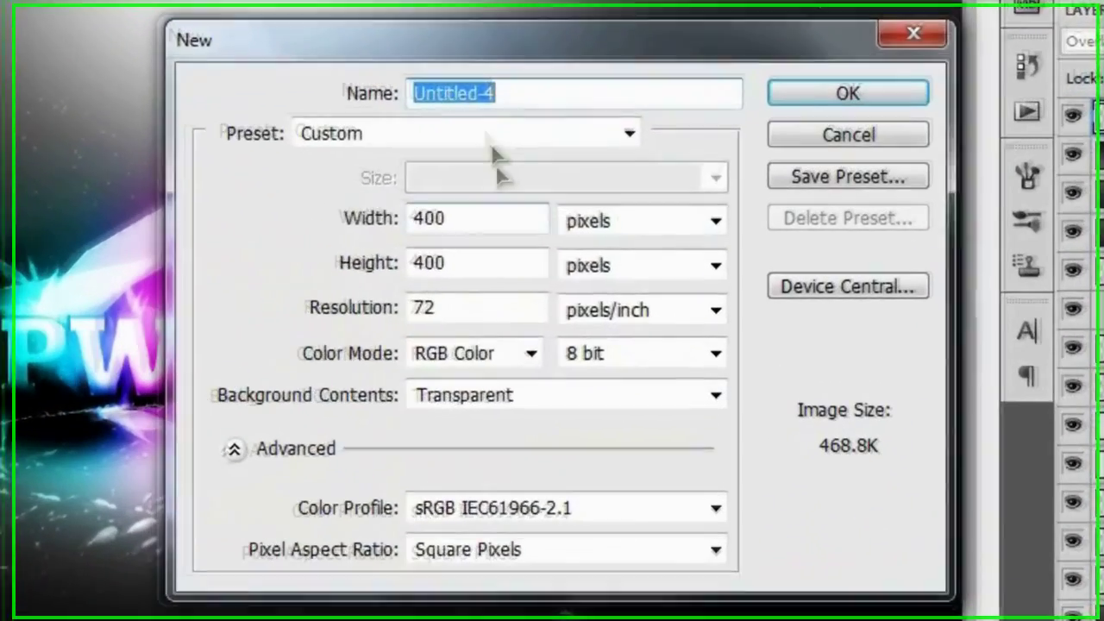
{"action": "left_click", "coordinate": [559, 193]}
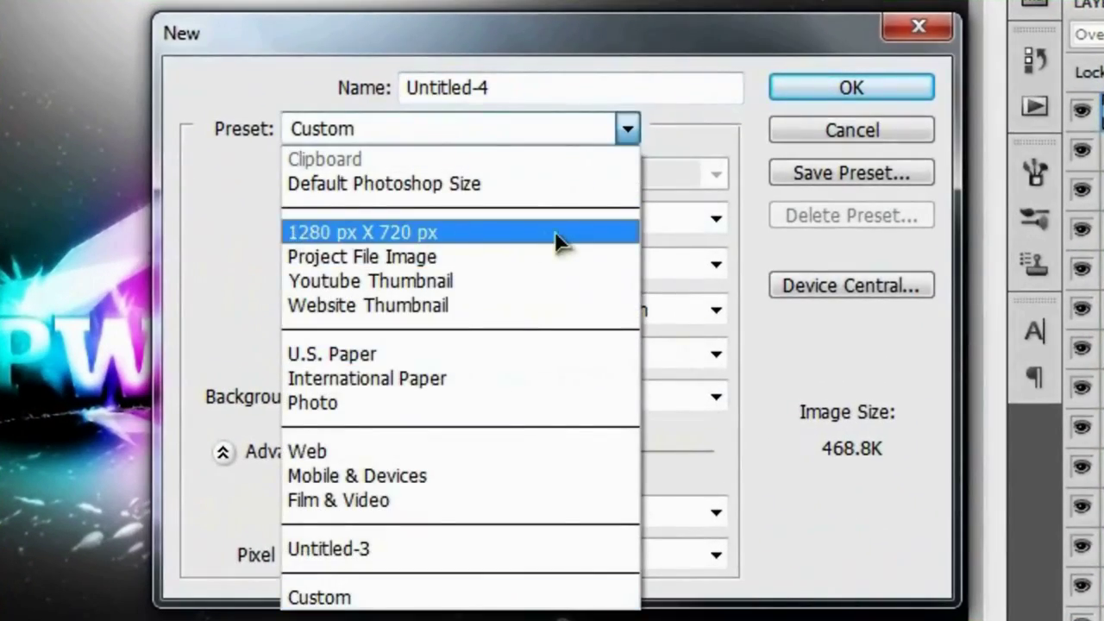
{"action": "left_click", "coordinate": [557, 233]}
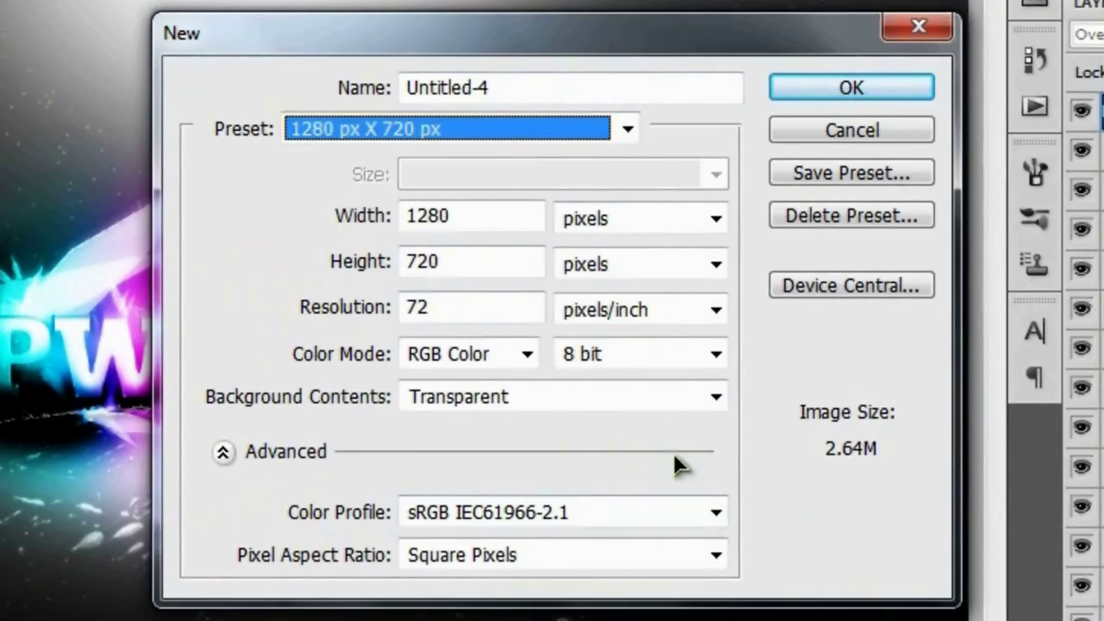
{"action": "left_click", "coordinate": [887, 89]}
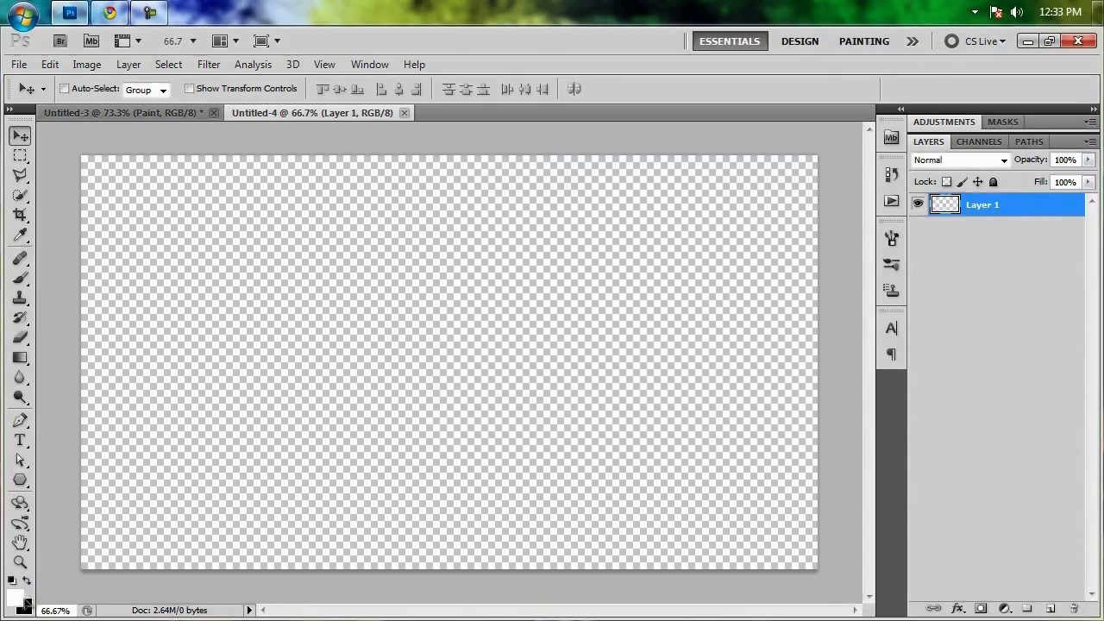
Set the foreground color to dark gray 4c4c4c and the background color to near-black 191919
{"action": "left_click", "coordinate": [18, 599]}
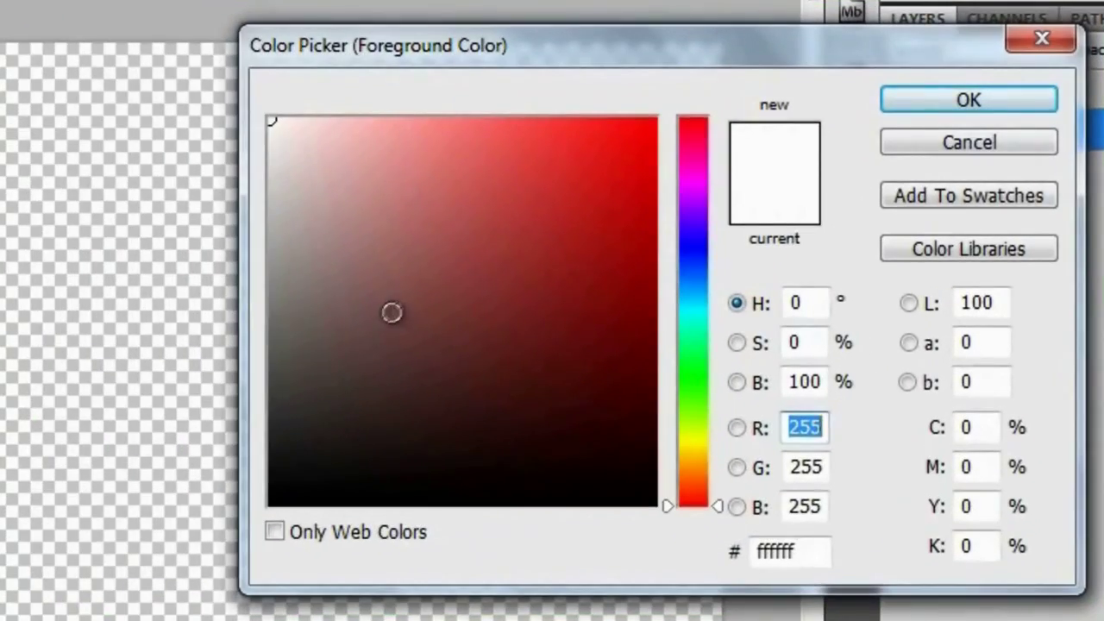
{"action": "mouse_move", "coordinate": [392, 312]}
{"action": "left_mouse_down"}
{"action": "mouse_move", "coordinate": [338, 303]}
{"action": "mouse_move", "coordinate": [61, 352]}
{"action": "mouse_move", "coordinate": [25, 411]}
{"action": "mouse_move", "coordinate": [7, 388]}
{"action": "left_mouse_up"}
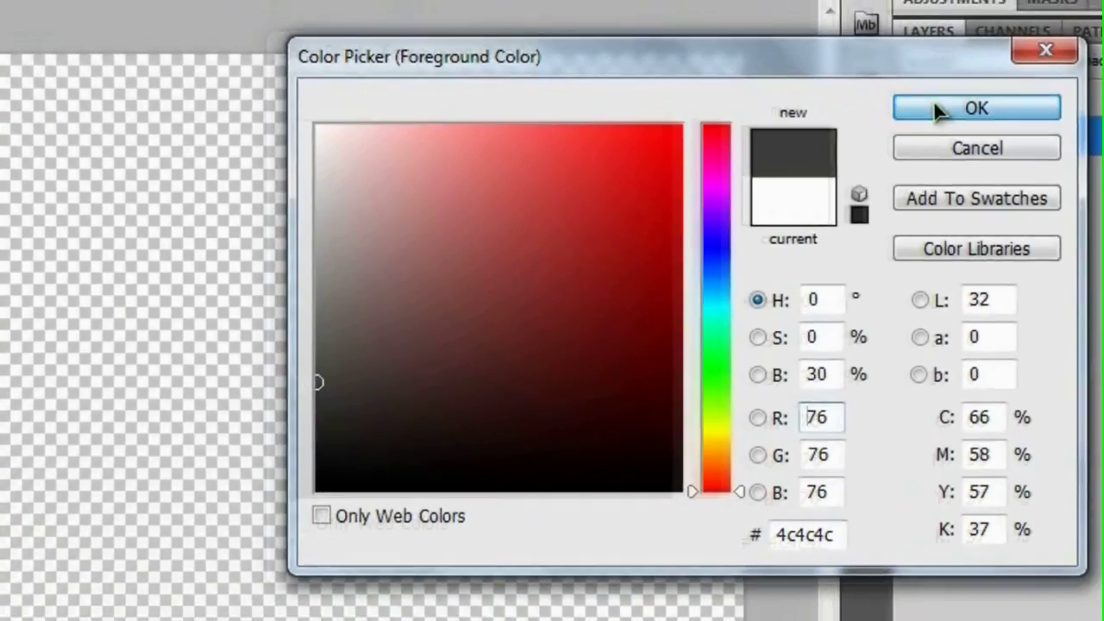
{"action": "left_click", "coordinate": [968, 100]}
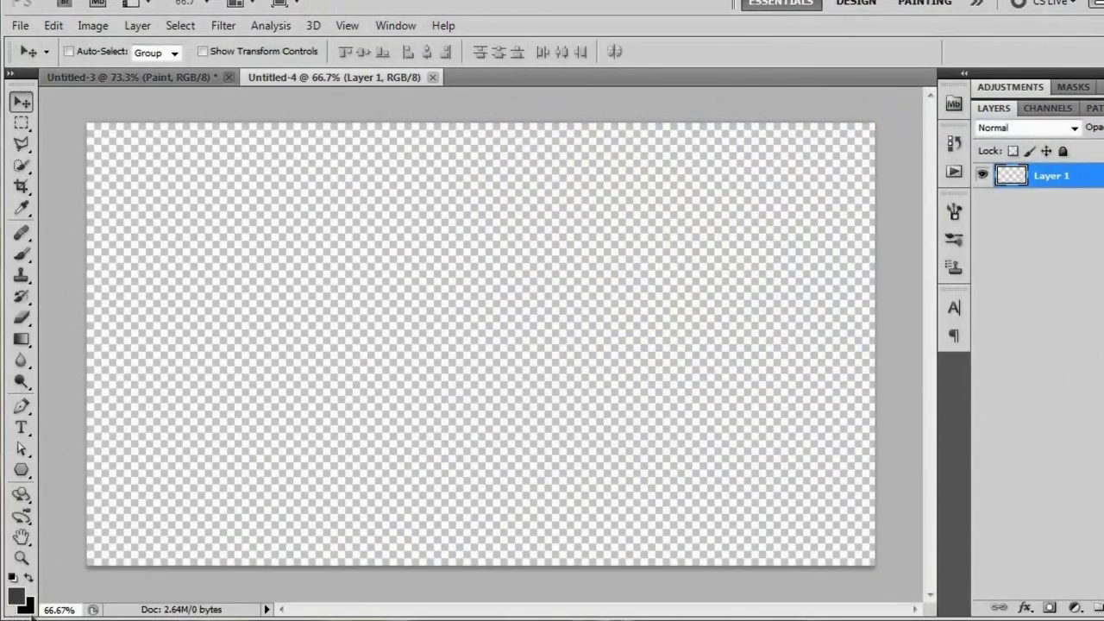
{"action": "left_click", "coordinate": [31, 608]}
{"action": "left_click_drag", "start_coordinate": [604, 435], "coordinate": [541, 385]}
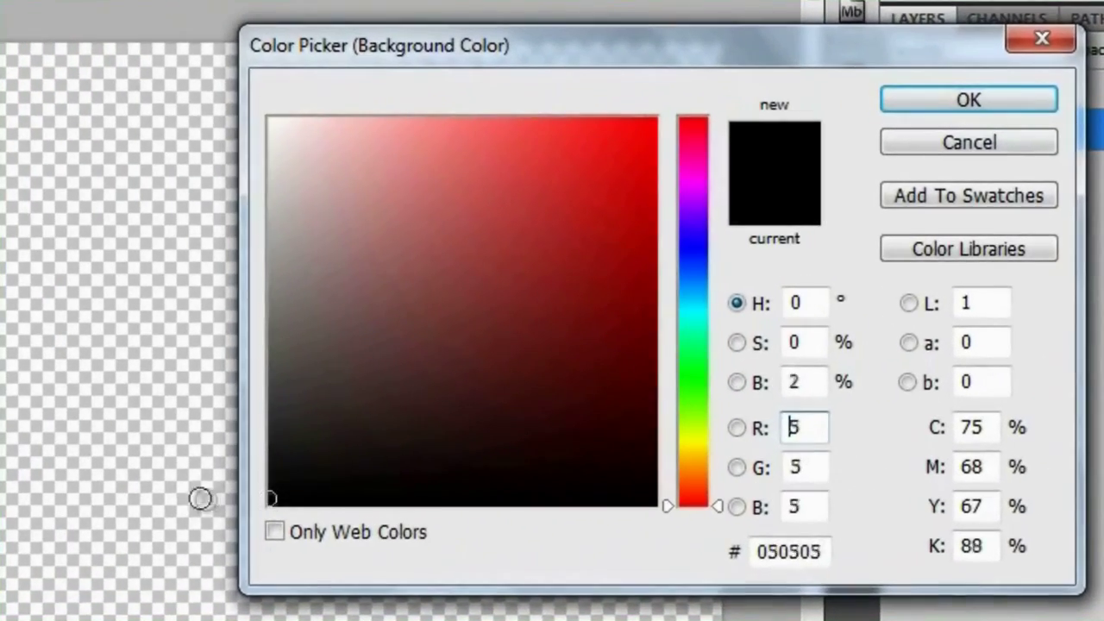
{"action": "left_click_drag", "start_coordinate": [172, 479], "coordinate": [160, 466]}
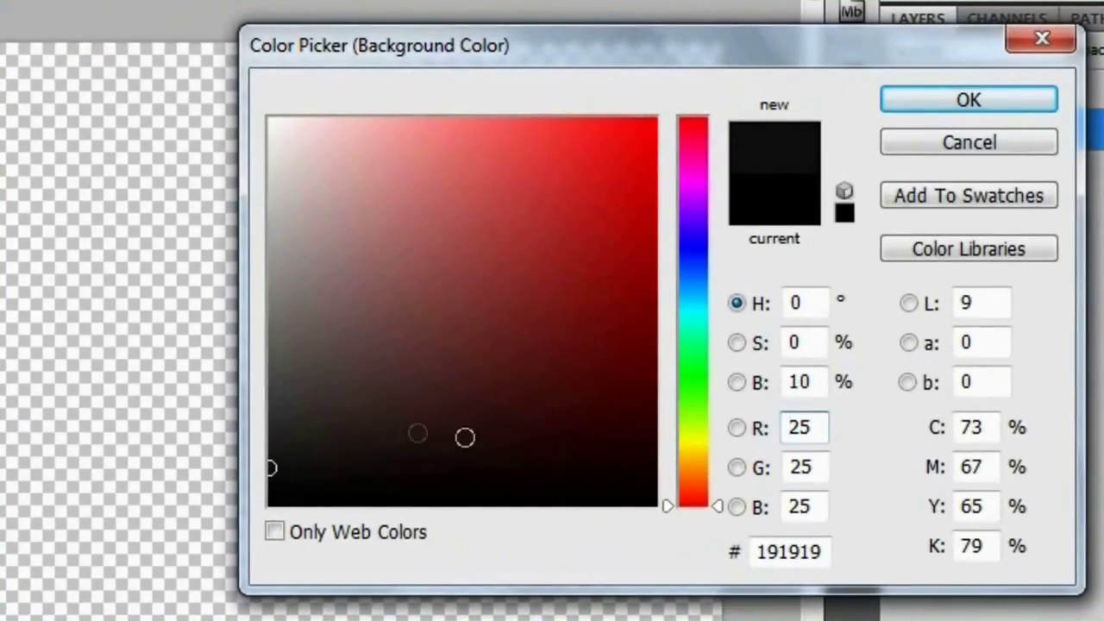
{"action": "left_click", "coordinate": [949, 95]}
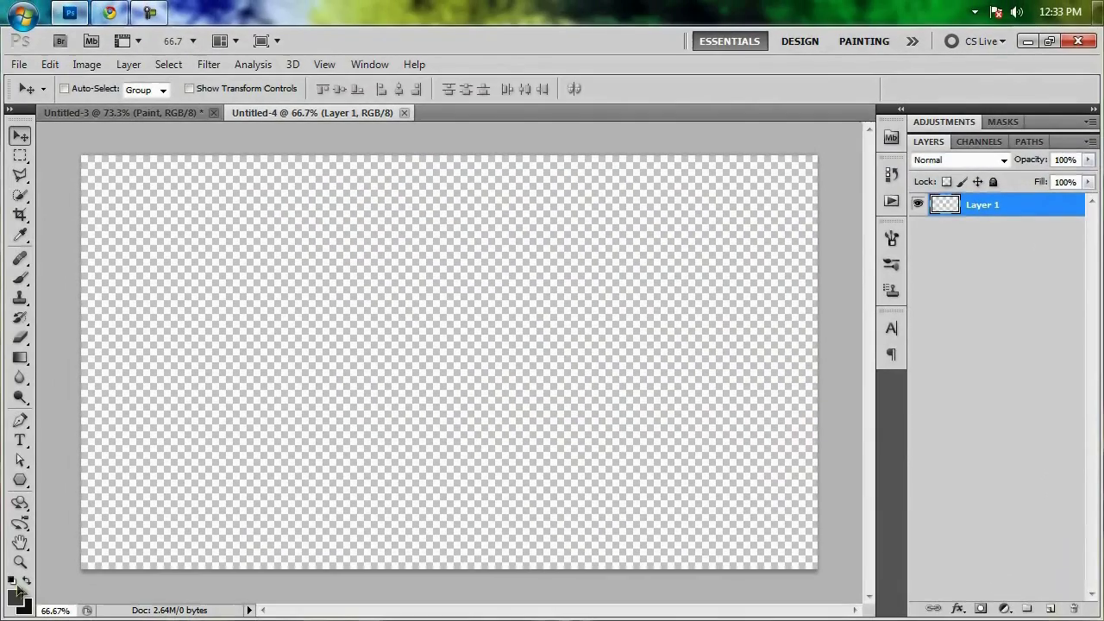
Fill the layer with a vertical linear gradient from dark gray at the top to near-black, and rename it BG
{"action": "key", "text": "g"}
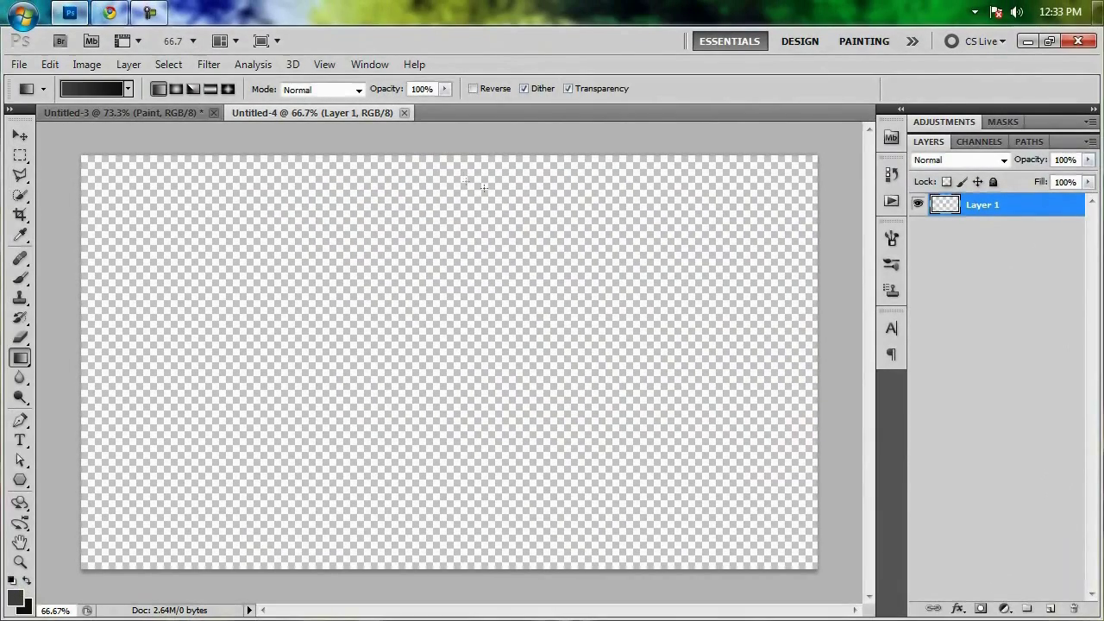
{"action": "left_click_drag", "start_coordinate": [436, 172], "coordinate": [455, 477]}
{"action": "left_click_drag", "start_coordinate": [460, 567], "coordinate": [460, 568]}
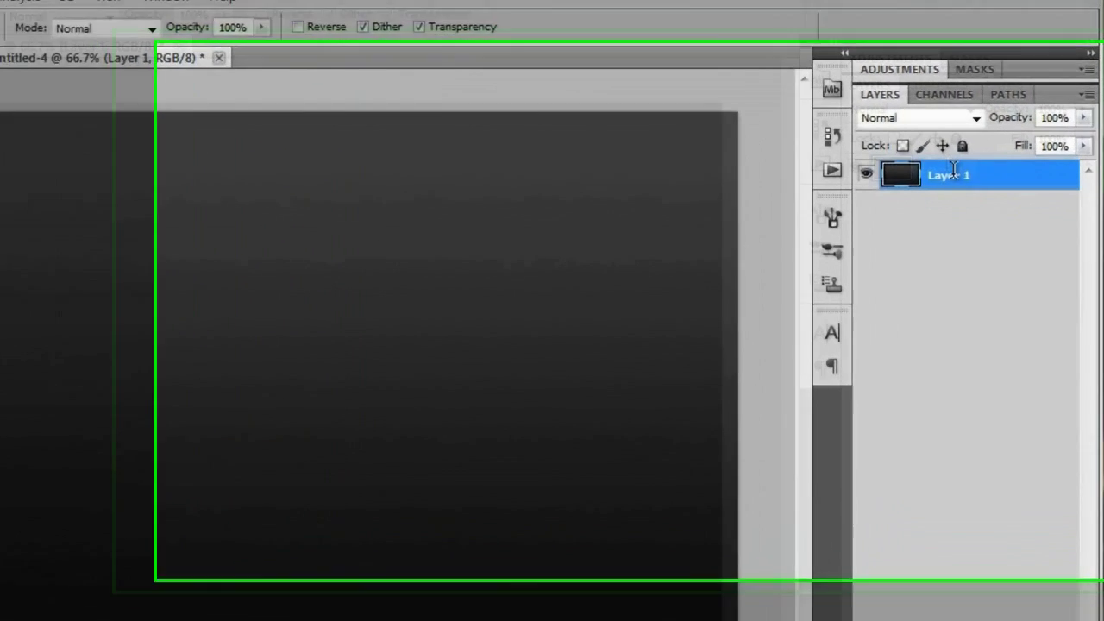
{"action": "double_click", "coordinate": [952, 176]}
{"action": "type", "text": "BG"}
{"action": "key", "text": "Return"}
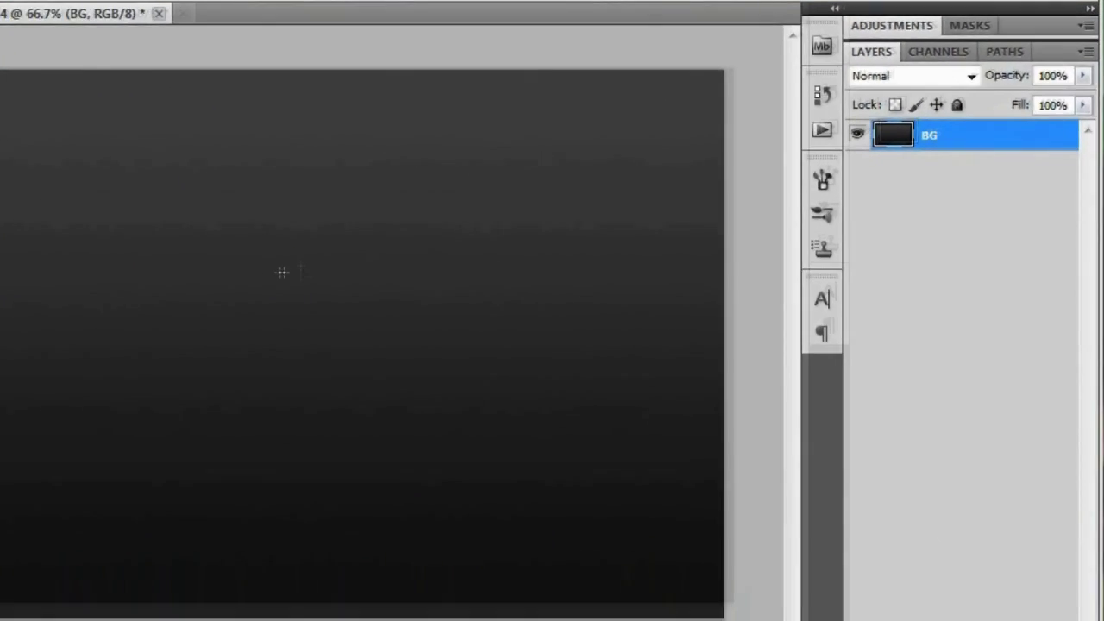
Add a new layer above BG and name it Spotlight
{"action": "left_click", "coordinate": [1040, 606]}
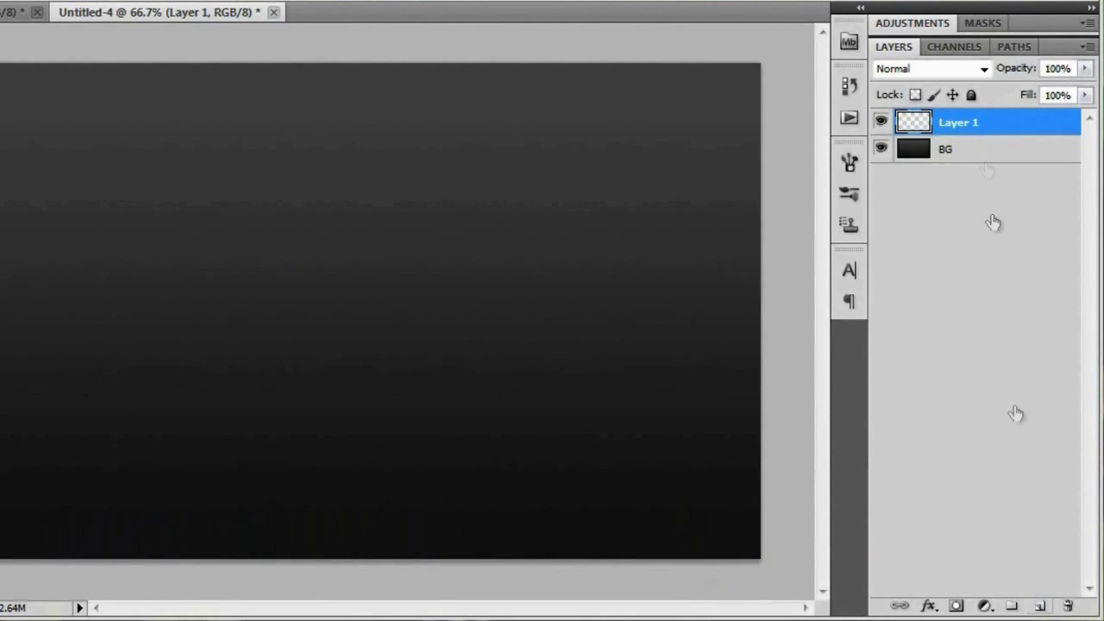
{"action": "double_click", "coordinate": [959, 121]}
{"action": "type", "text": "Spotlight"}
{"action": "key", "text": "Return"}
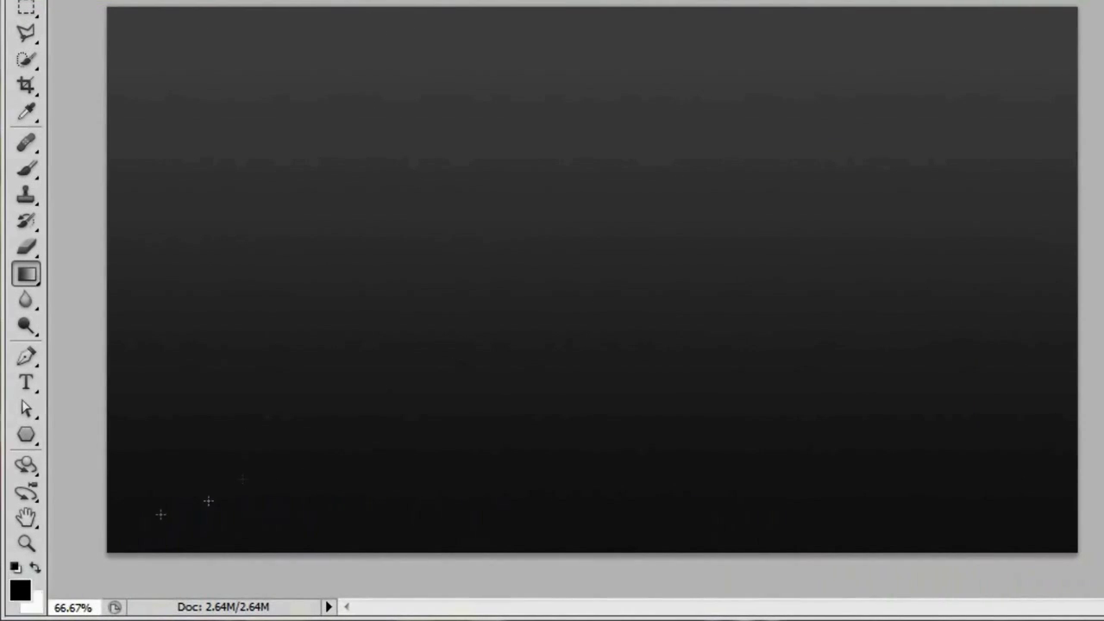
Paint a single soft white spotlight centered just above the canvas's top edge with an 800 px brush on the Spotlight layer
{"action": "left_click", "coordinate": [35, 567]}
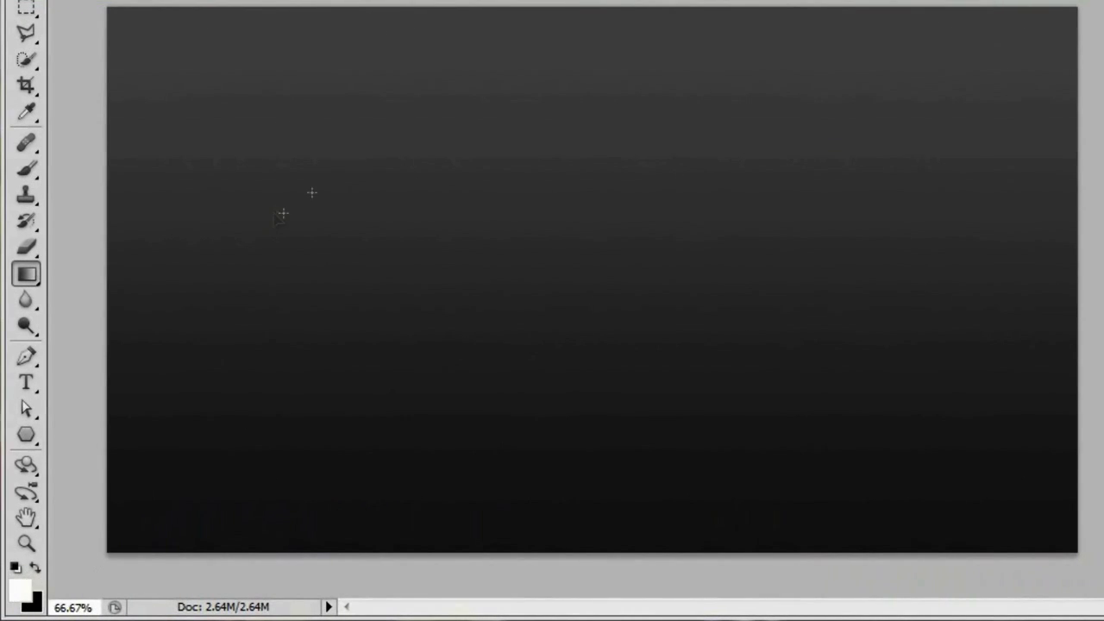
{"action": "key", "text": "b"}
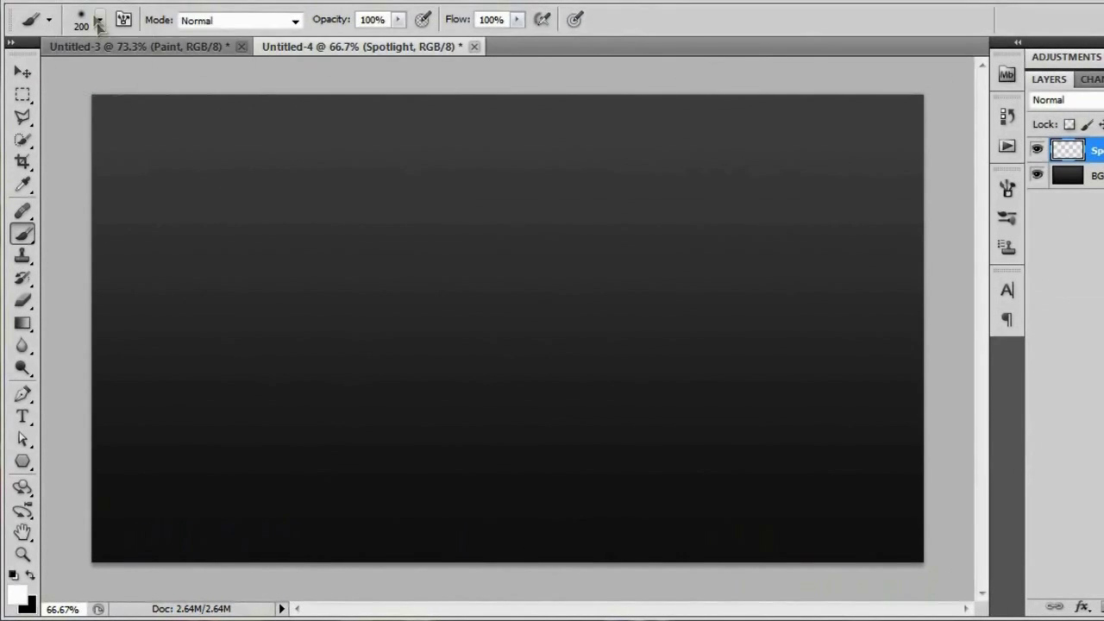
{"action": "key", "text": "bracketright"}
{"action": "key", "text": "bracketright"}
{"action": "key", "text": "bracketright"}
{"action": "key", "text": "bracketright"}
{"action": "key", "text": "bracketright"}
{"action": "key", "text": "bracketright"}
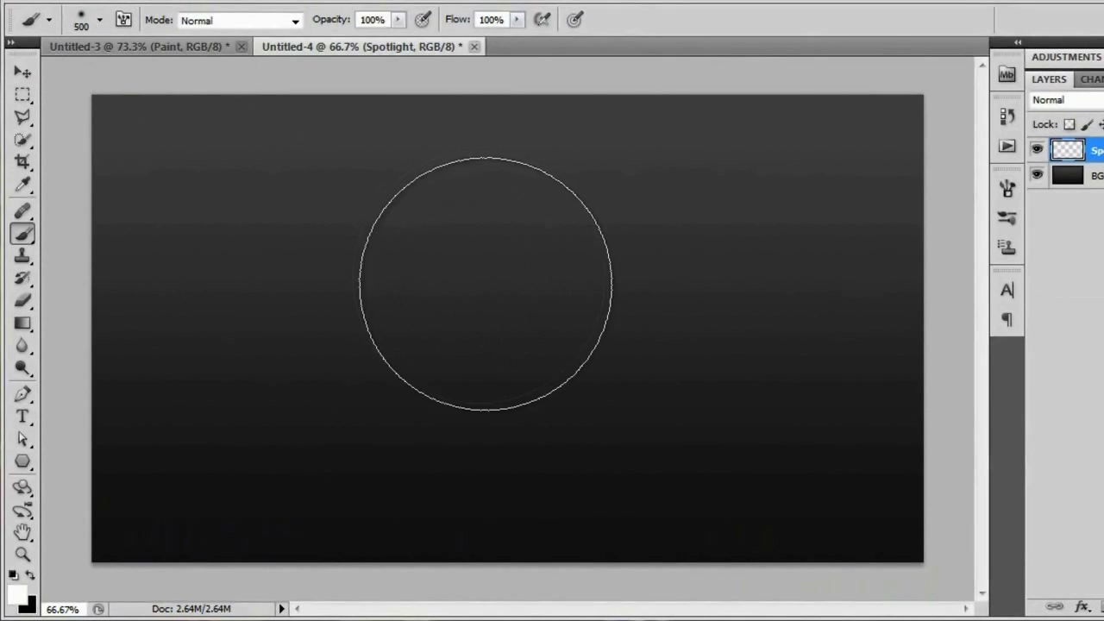
{"action": "key", "text": "bracketright"}
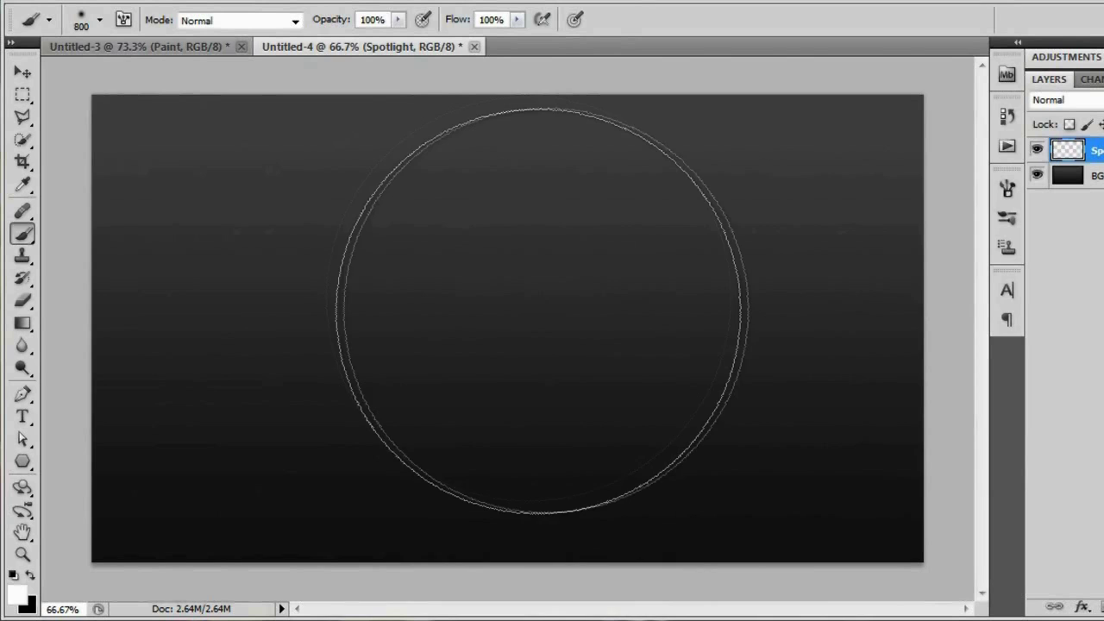
{"action": "scroll", "coordinate": [533, 309], "scroll_direction": "down", "scroll_amount": 4}
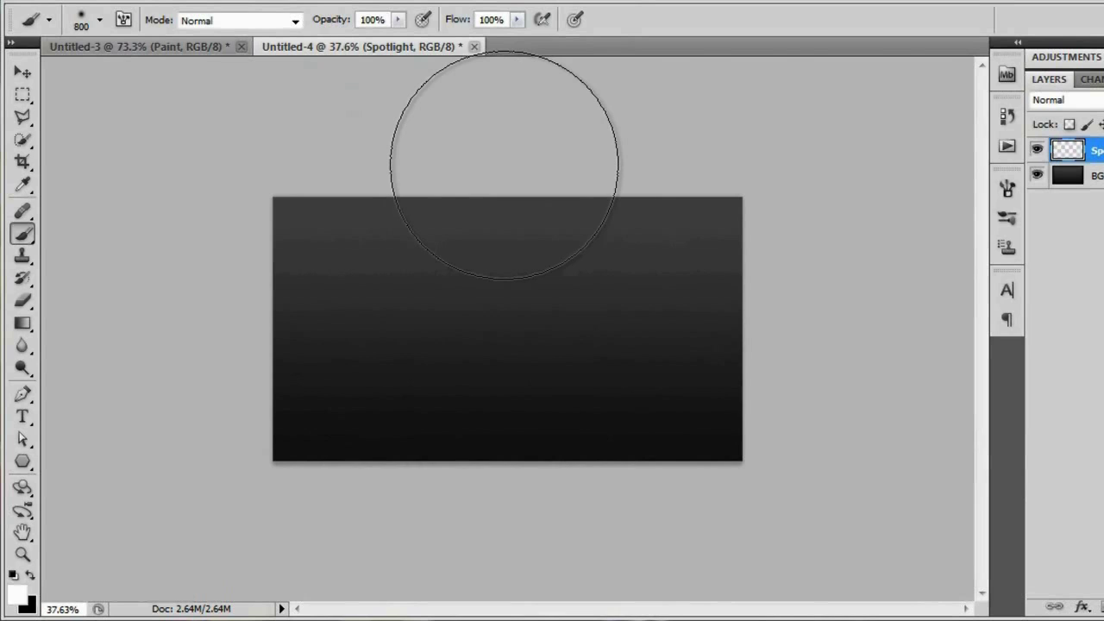
{"action": "left_click", "coordinate": [504, 164]}
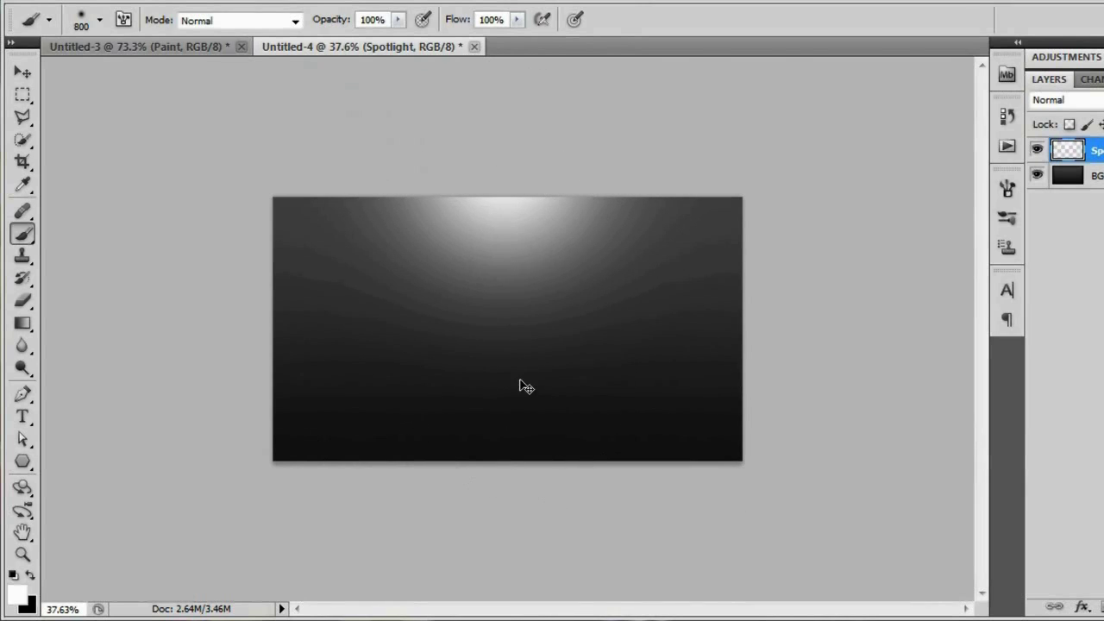
{"action": "key", "text": "ctrl+0"}
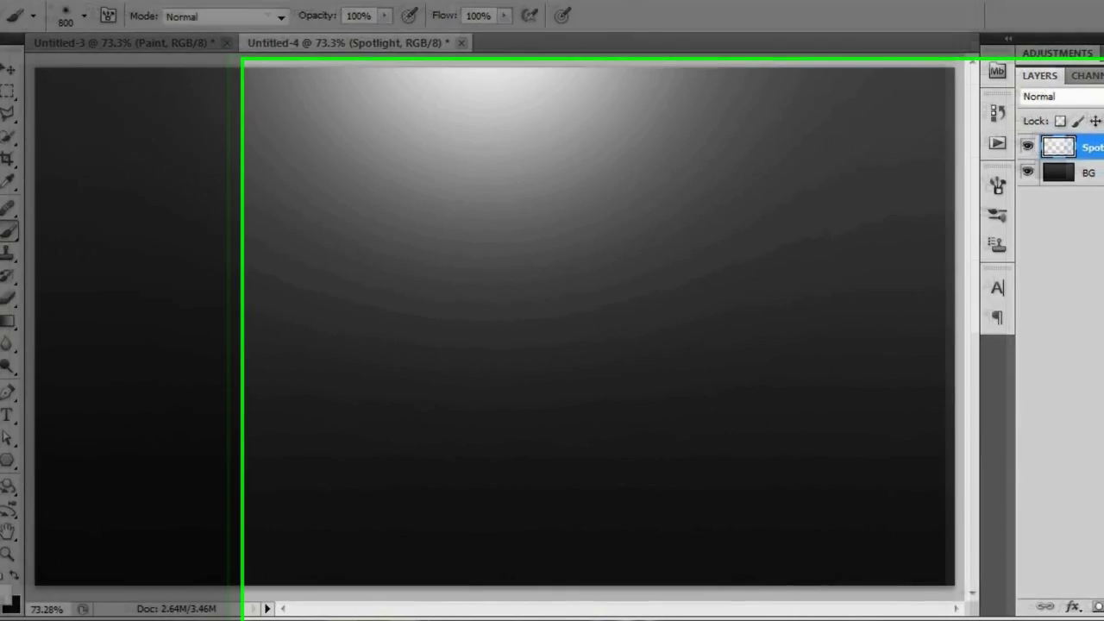
Add a new layer above Spotlight and name it White Light
{"action": "left_click", "coordinate": [1103, 605]}
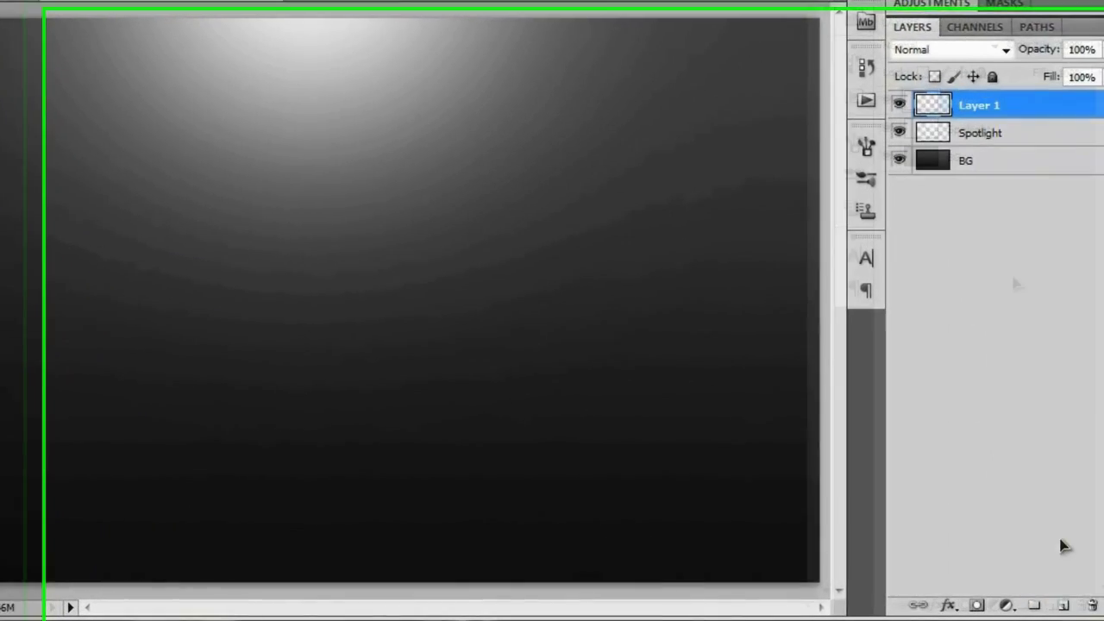
{"action": "double_click", "coordinate": [960, 96]}
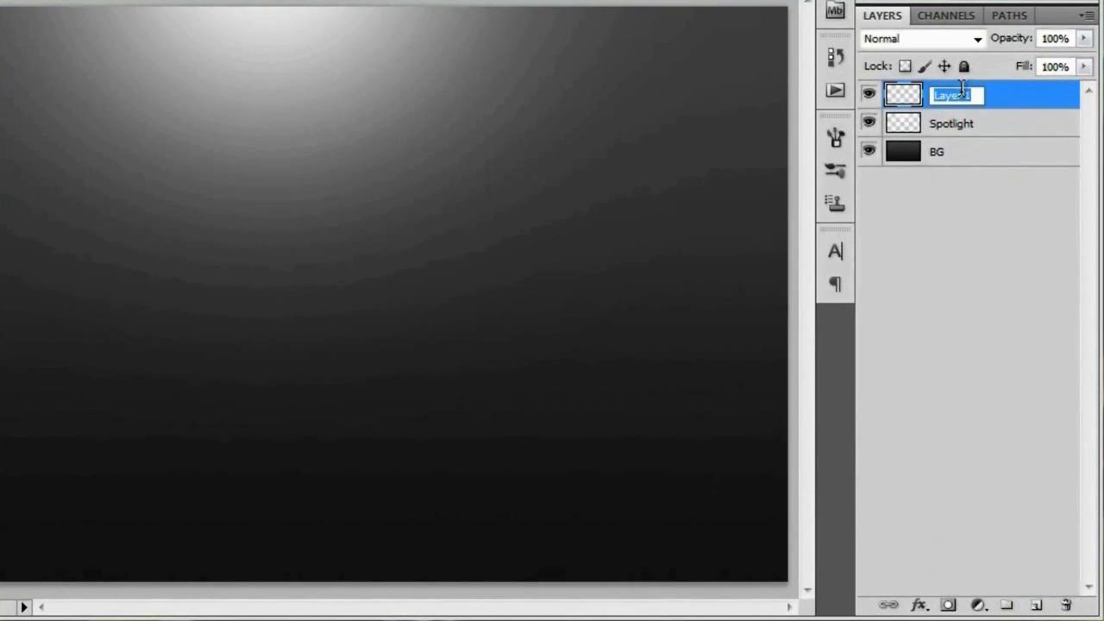
{"action": "type", "text": "White Light"}
{"action": "key", "text": "Return"}
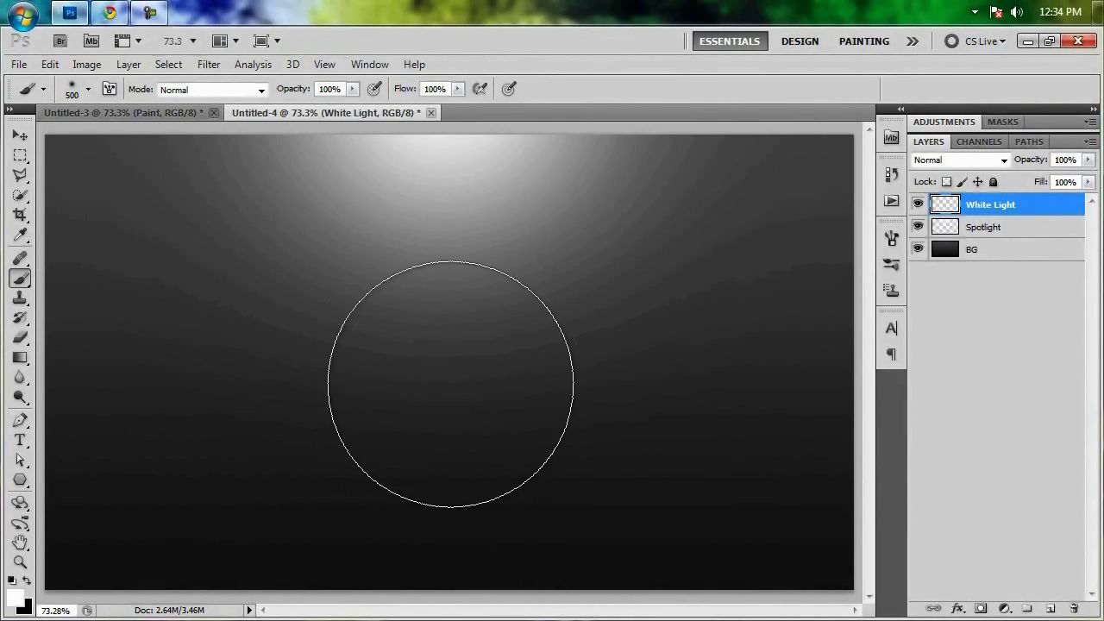
Paint a single soft white glow in the center of the canvas with a 500 px brush on the White Light layer
{"action": "key", "text": "bracketleft"}
{"action": "key", "text": "bracketright"}
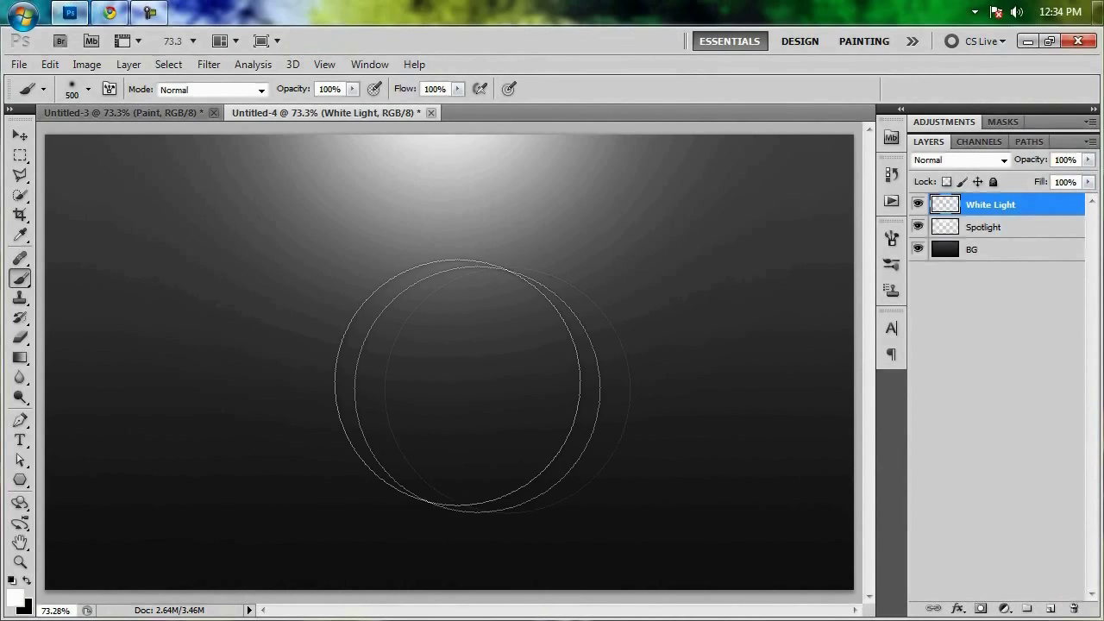
{"action": "left_click", "coordinate": [447, 366]}
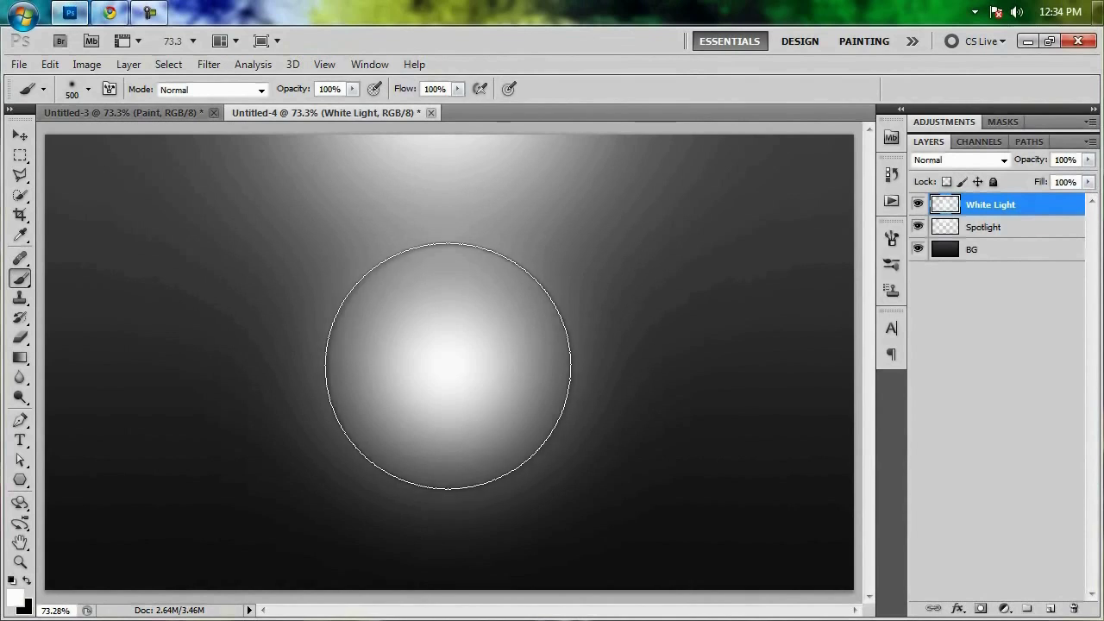
Free-transform the White Light layer in perspective, spreading its bottom corners symmetrically past the canvas sides to about 234% width
{"action": "left_click", "coordinate": [19, 135]}
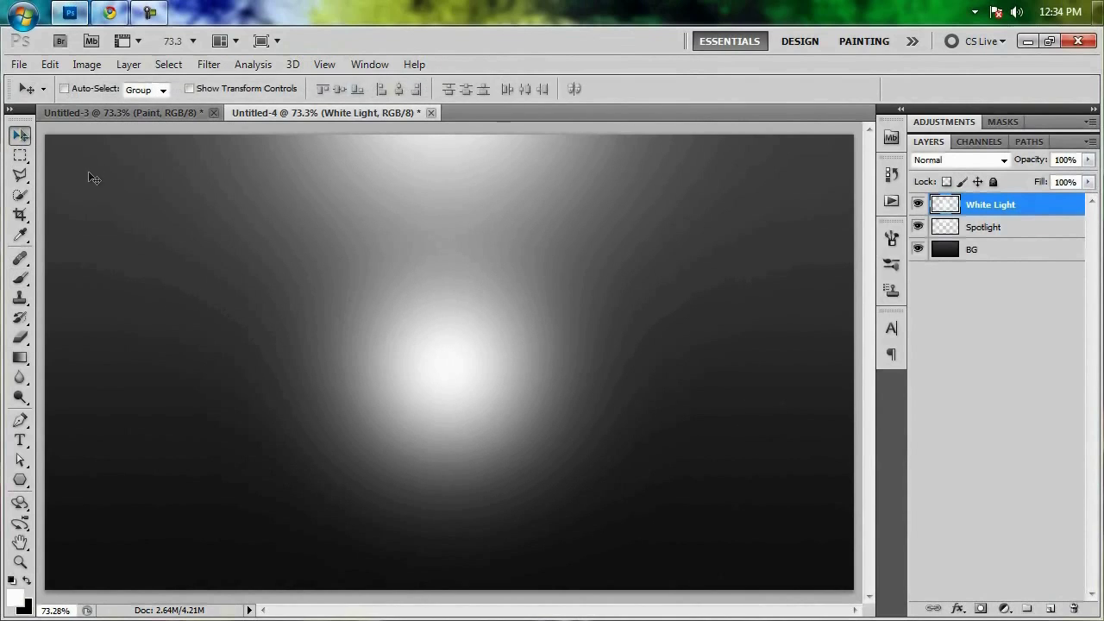
{"action": "key", "text": "ctrl+t"}
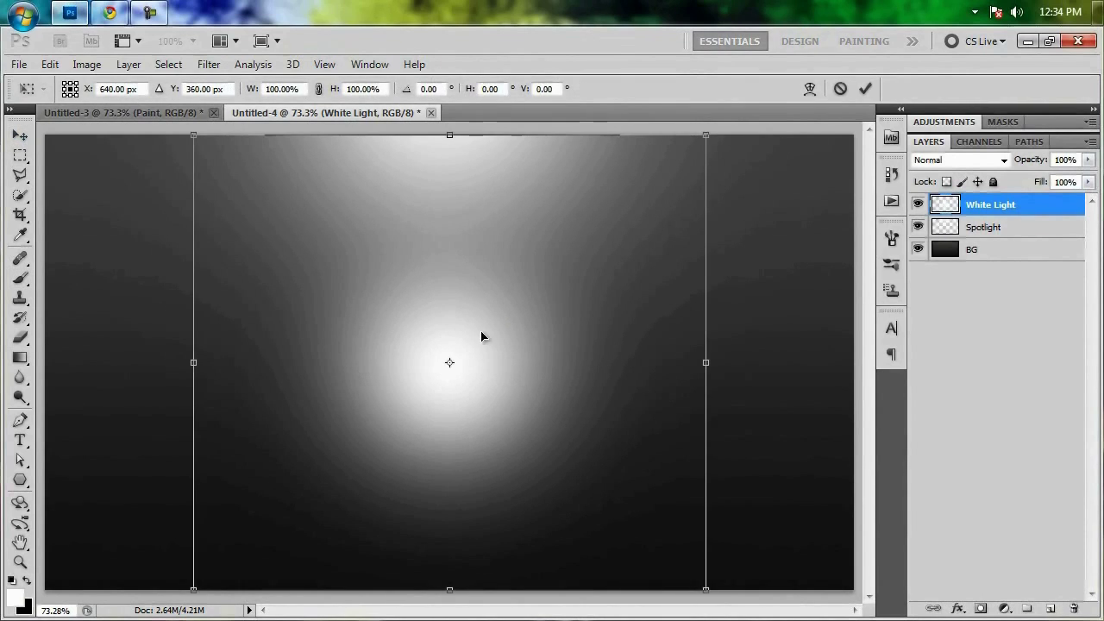
{"action": "scroll", "coordinate": [573, 403], "scroll_direction": "down", "scroll_amount": 2}
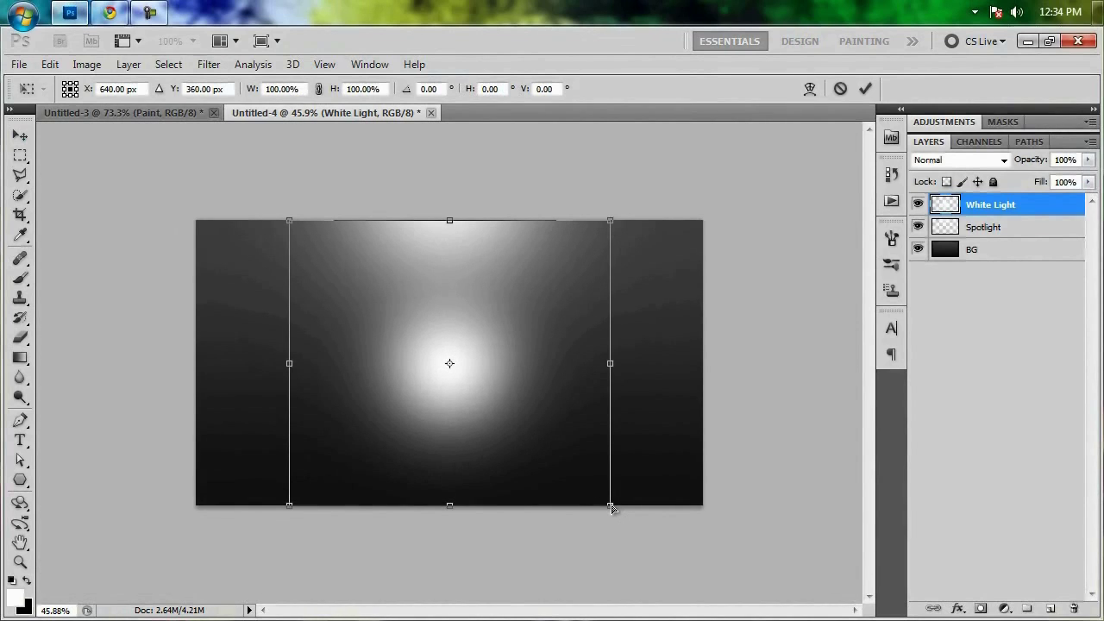
{"action": "left_click_drag", "start_coordinate": [614, 509], "coordinate": [721, 510]}
{"action": "key", "text": "ctrl+alt+shift"}
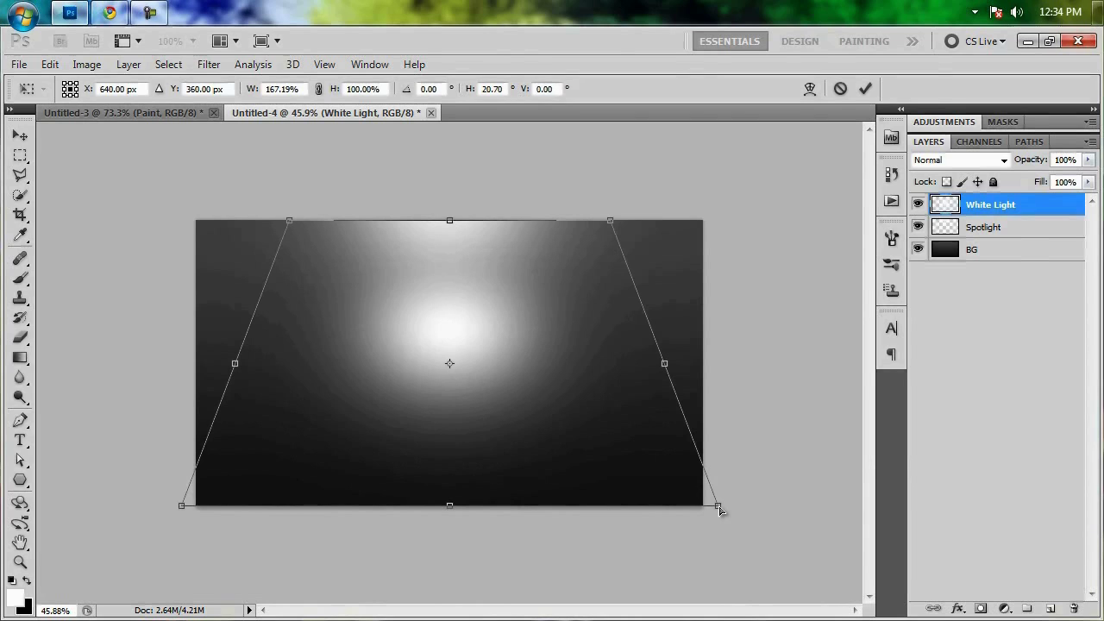
{"action": "left_click_drag", "start_coordinate": [718, 506], "coordinate": [834, 515]}
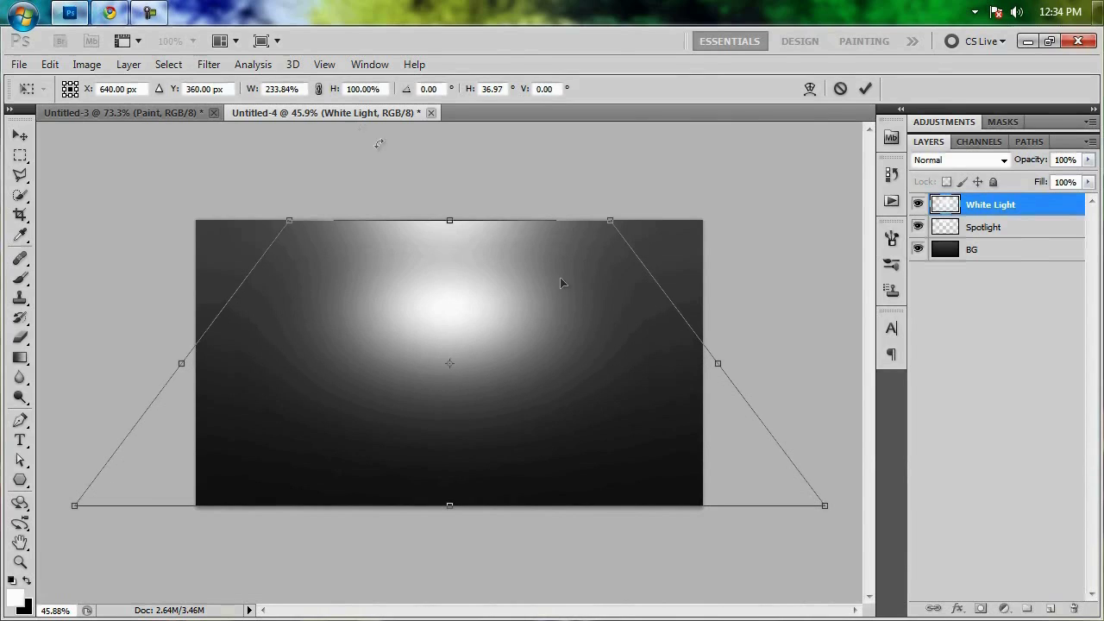
Squash the White Light layer from its top edge to about 63% height, narrow that edge in perspective, and apply the transform
{"action": "left_click_drag", "start_coordinate": [450, 220], "coordinate": [458, 311]}
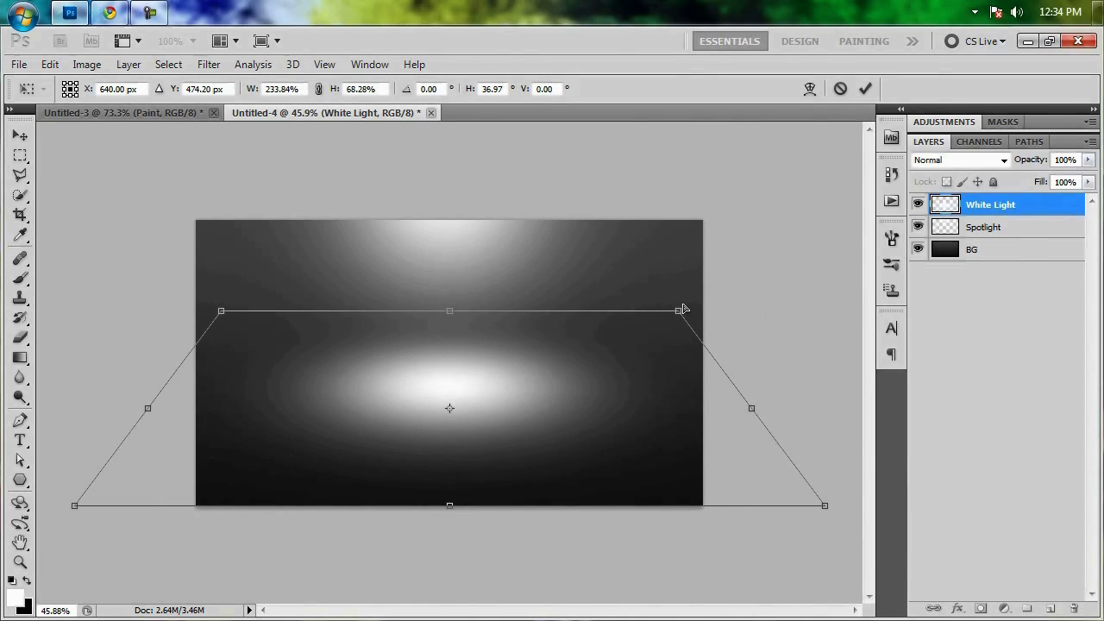
{"action": "left_click_drag", "start_coordinate": [679, 312], "coordinate": [617, 310]}
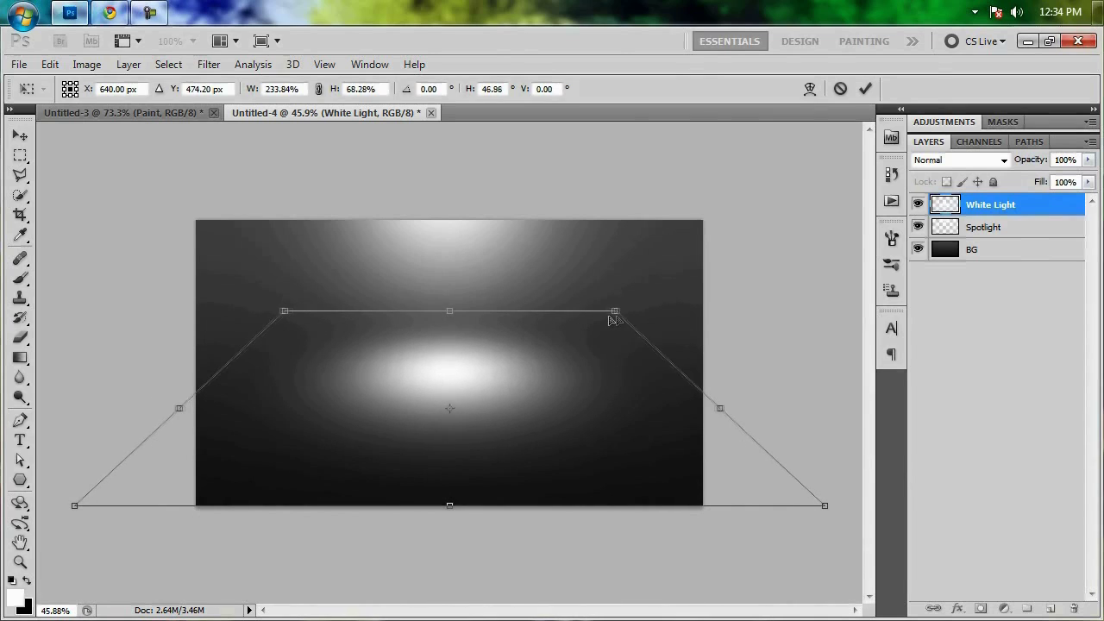
{"action": "left_click_drag", "start_coordinate": [463, 314], "coordinate": [463, 324]}
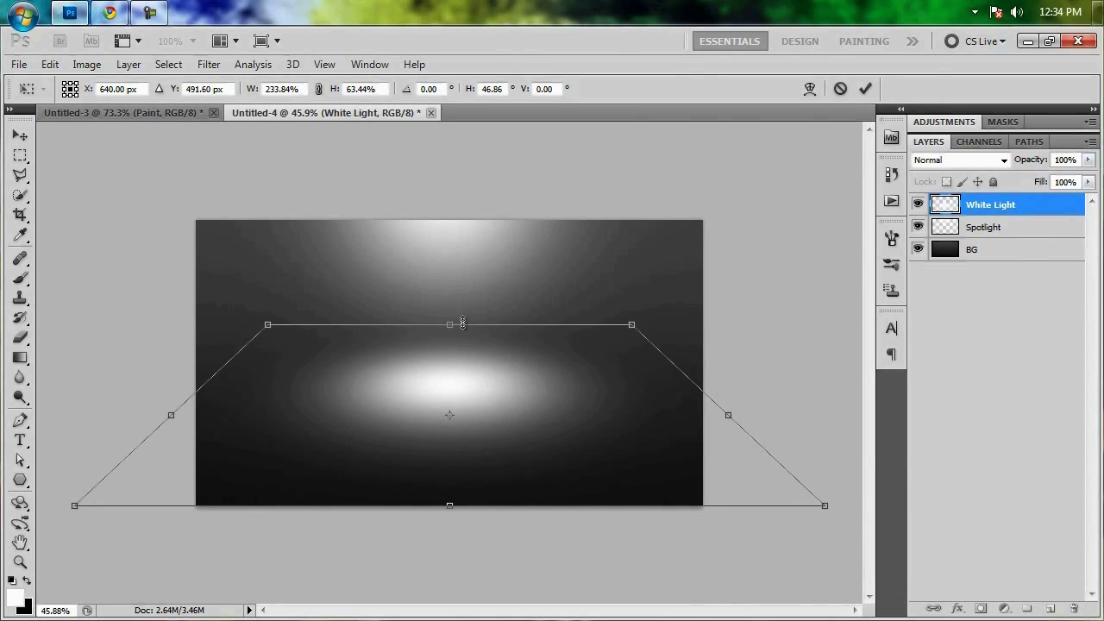
{"action": "key", "text": "Return"}
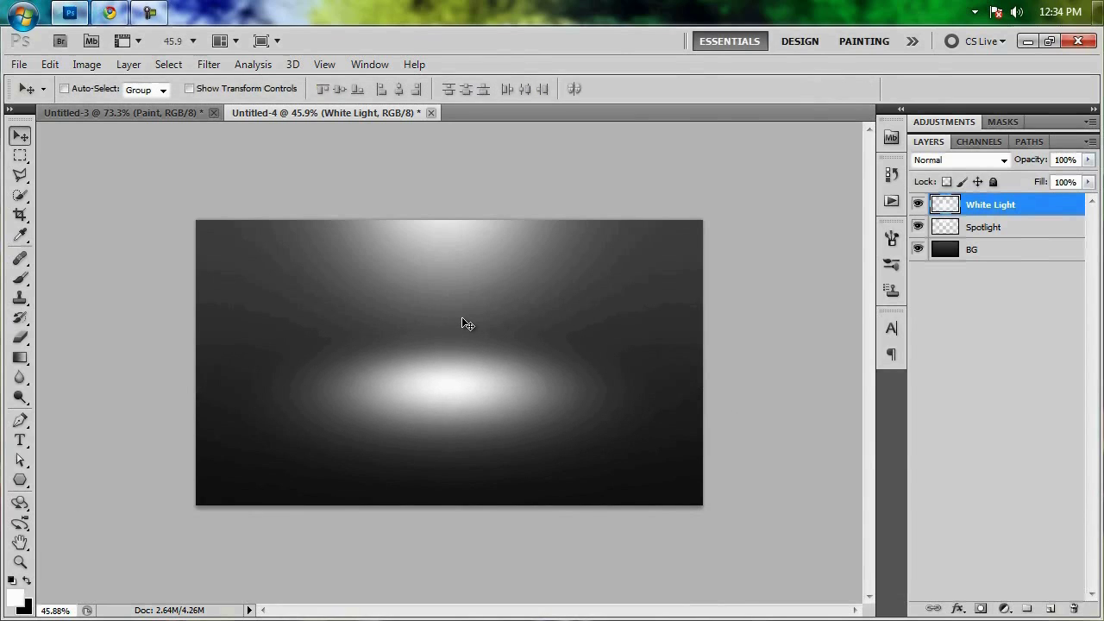
{"action": "key", "text": "ctrl+0"}
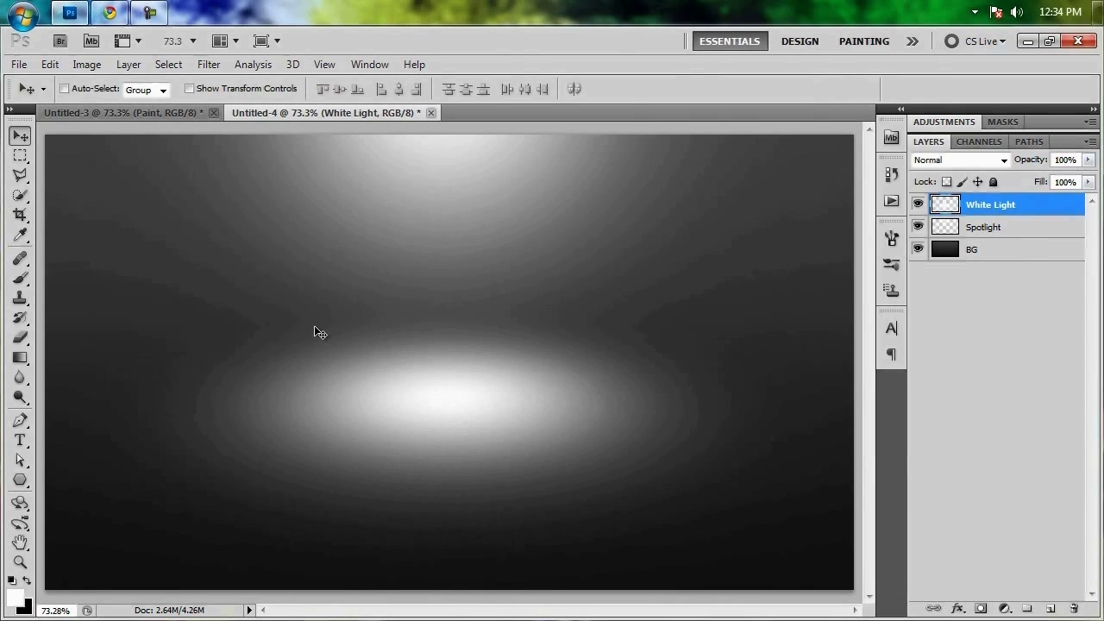
Add the white text PWNAGE in ChunkFive at 104.26 pt near the middle of the canvas
{"action": "key", "text": "t"}
{"action": "left_click", "coordinate": [266, 338]}
{"action": "type", "text": "P"}
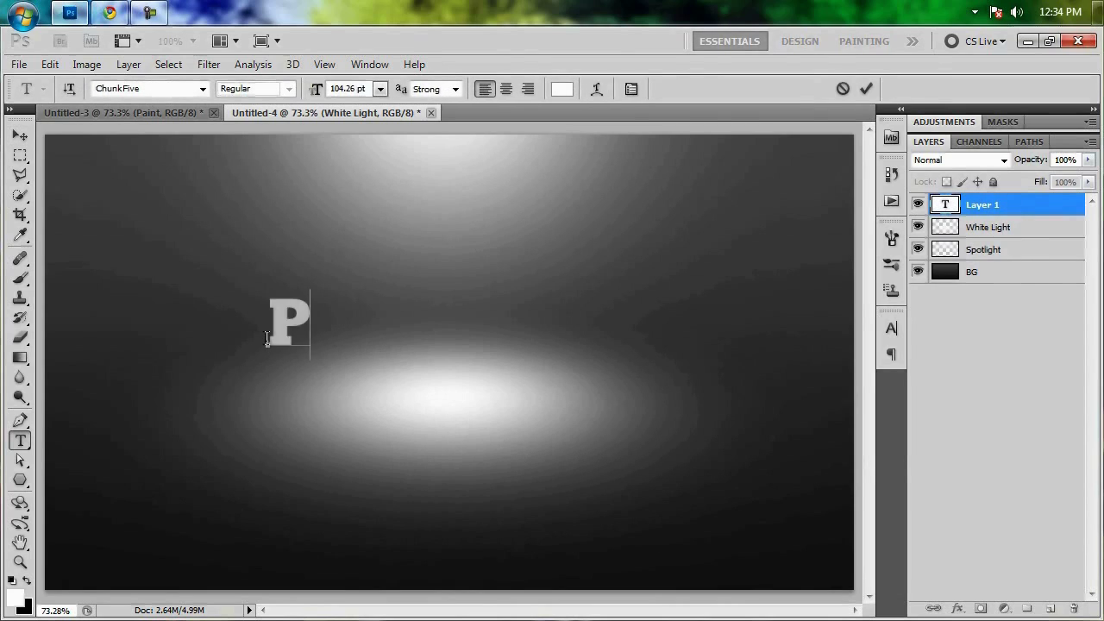
{"action": "type", "text": "WNAGE"}
{"action": "key", "text": "ctrl+Return"}
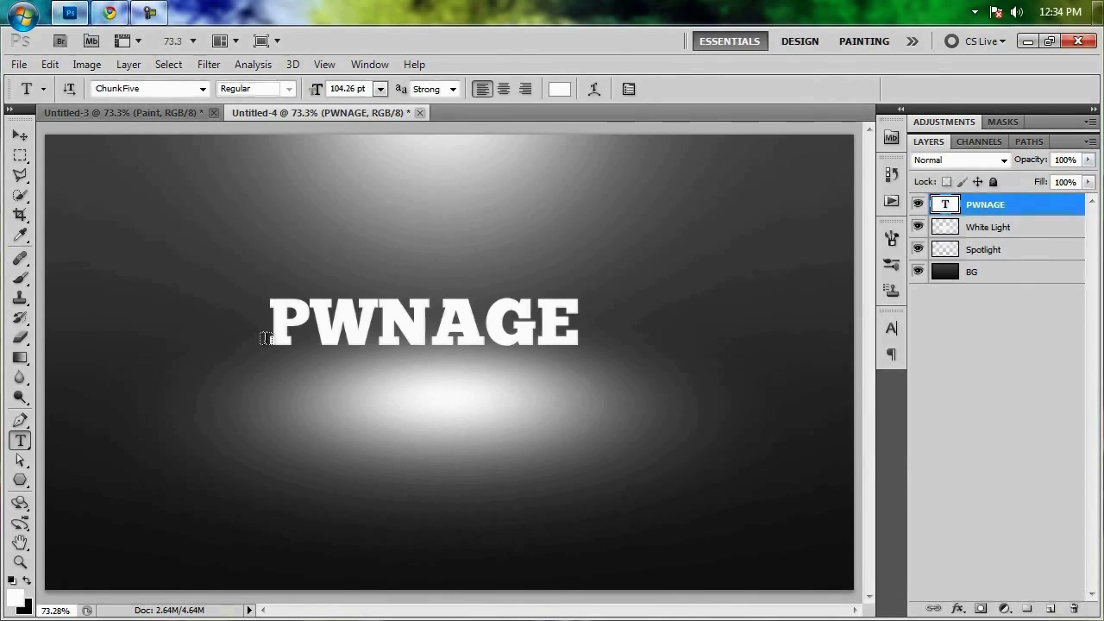
Move the PWNAGE text so it is centered horizontally, over the upper part of the white glow
{"action": "key", "text": "v"}
{"action": "left_click_drag", "start_coordinate": [292, 336], "coordinate": [316, 364]}
{"action": "key", "text": "ctrl+a"}
{"action": "key", "text": "ctrl+d"}
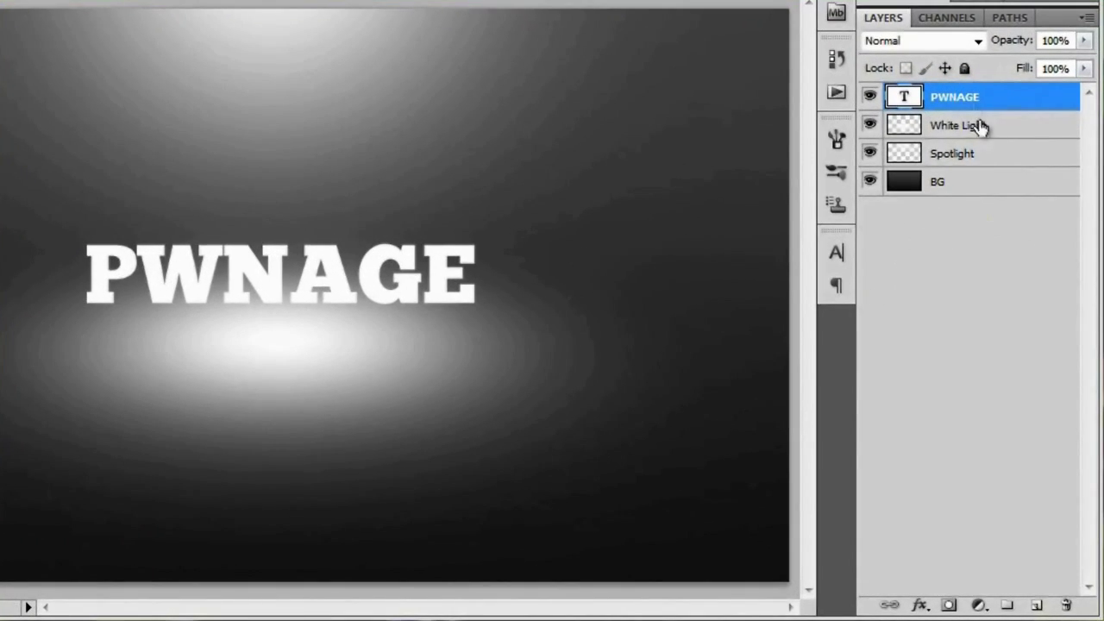
Add a Drop Shadow to the PWNAGE layer with opacity 100%, angle 90°, distance 3 px and size 10 px
{"action": "left_click", "coordinate": [920, 607]}
{"action": "left_click", "coordinate": [973, 372]}
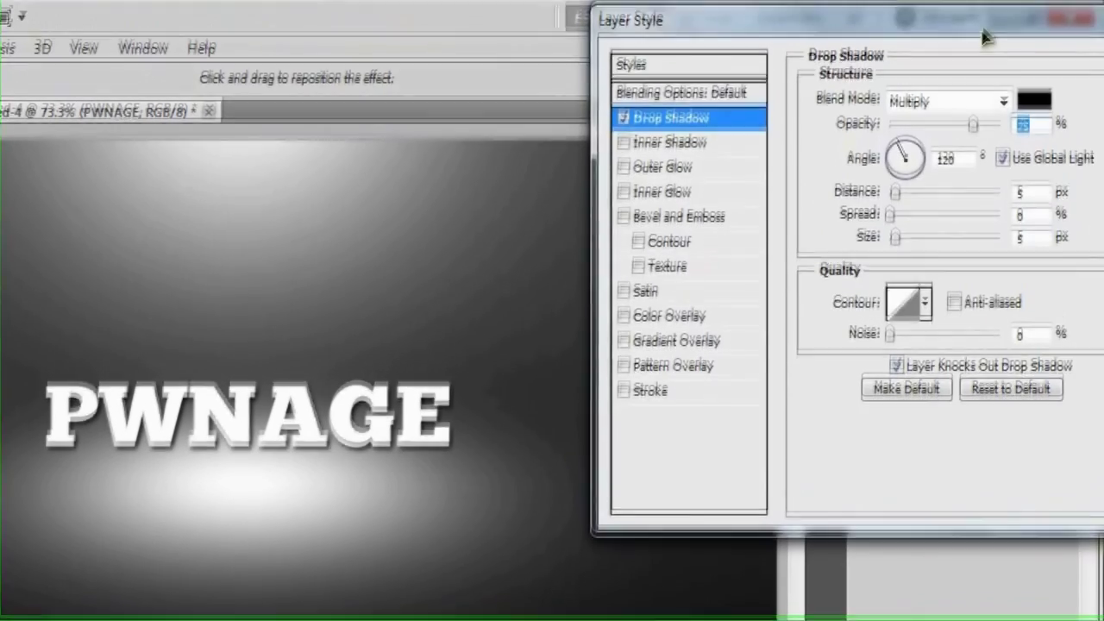
{"action": "left_click_drag", "start_coordinate": [986, 37], "coordinate": [792, 39]}
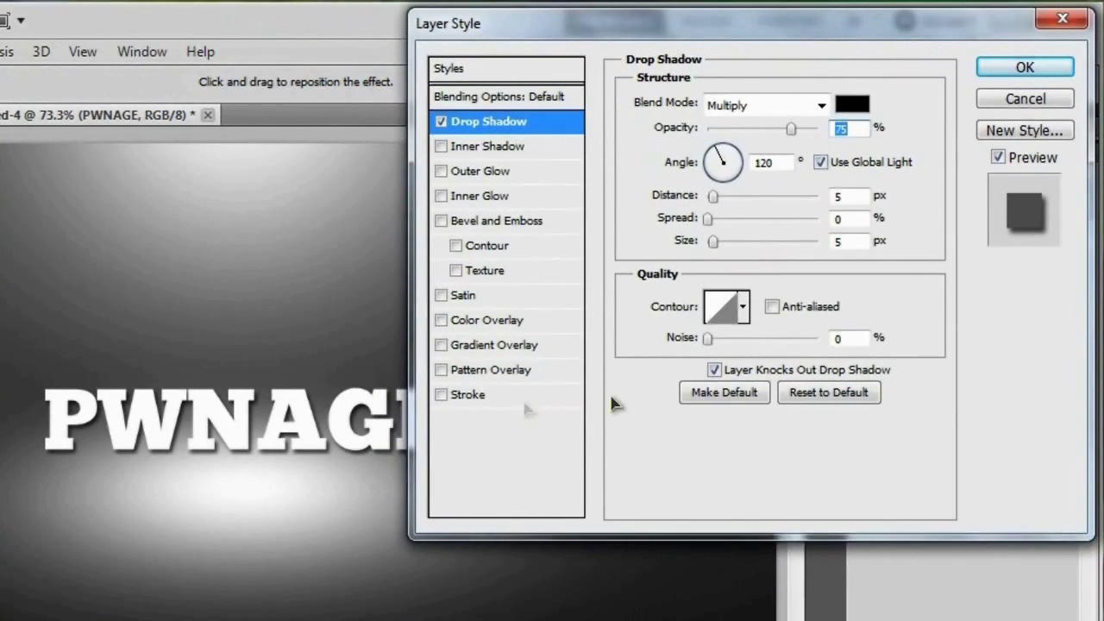
{"action": "left_click_drag", "start_coordinate": [791, 129], "coordinate": [828, 129]}
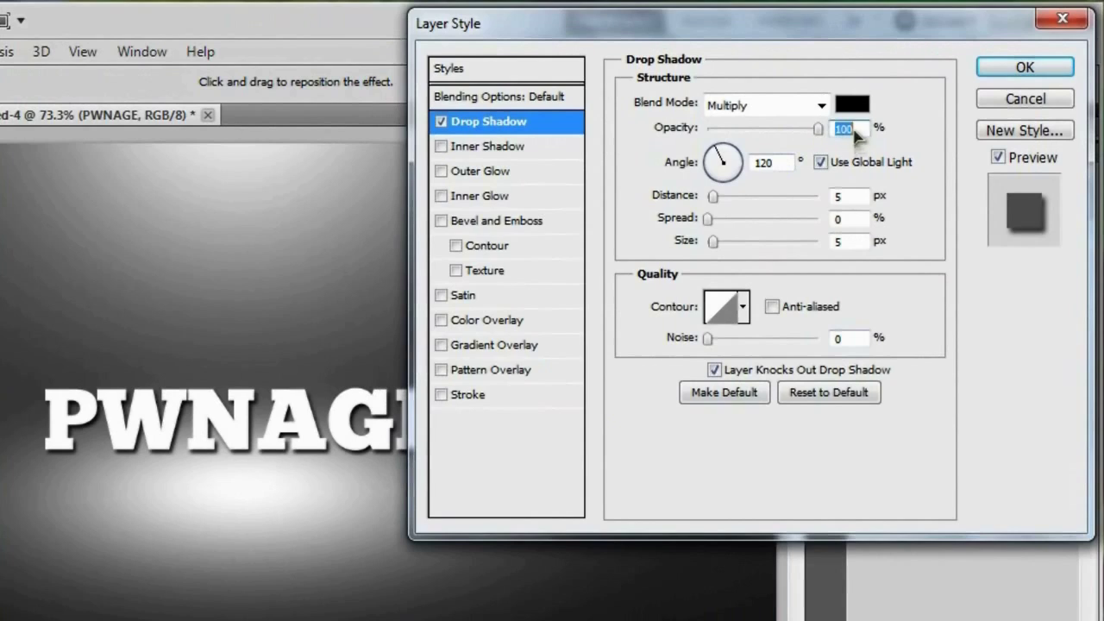
{"action": "key", "text": "Tab"}
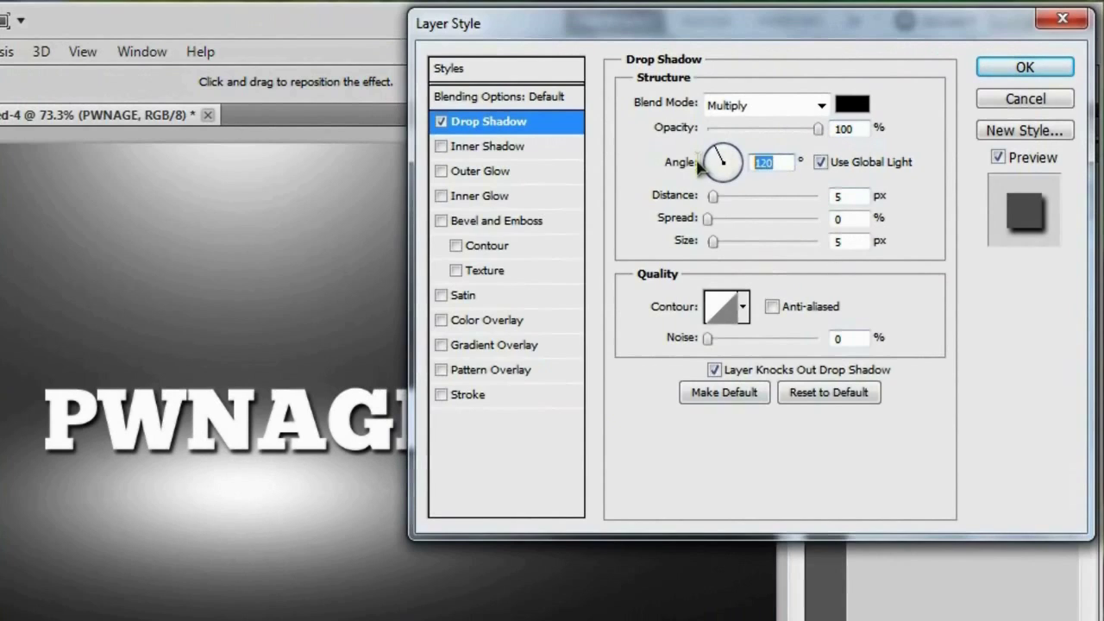
{"action": "type", "text": "90"}
{"action": "key", "text": "Tab"}
{"action": "type", "text": "3"}
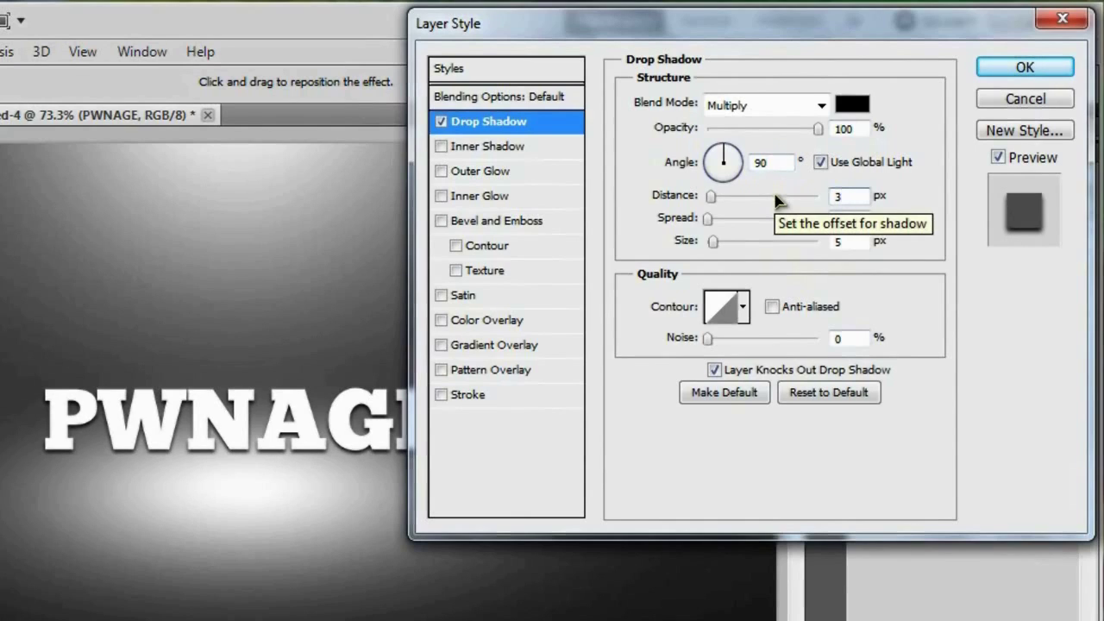
{"action": "key", "text": "Tab"}
{"action": "key", "text": "Tab"}
{"action": "type", "text": "10"}
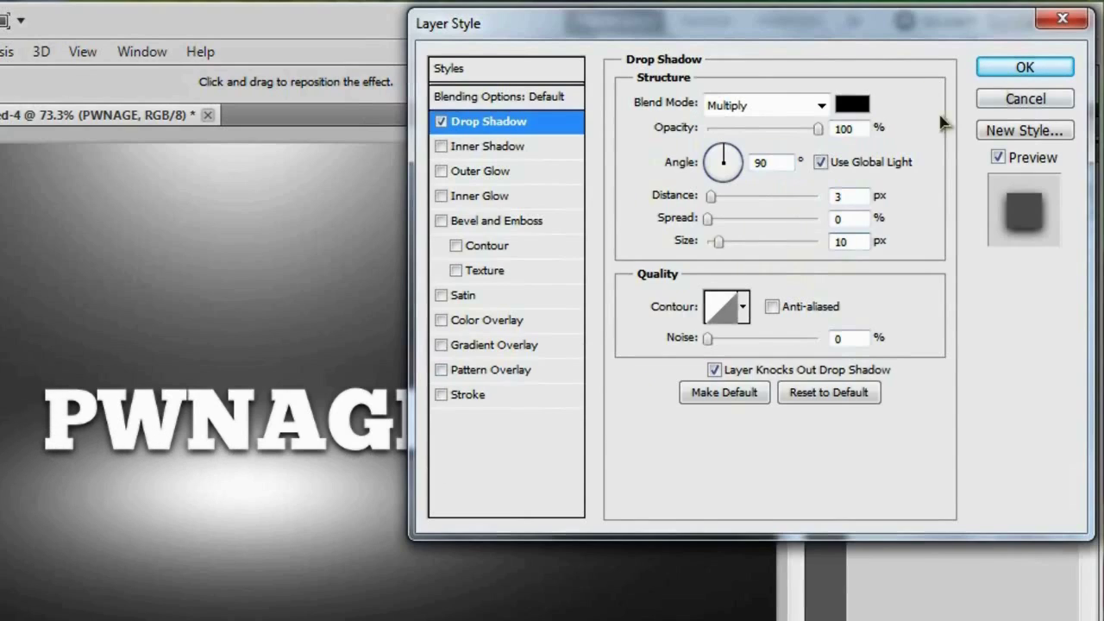
Add Bevel and Emboss to the PWNAGE text with depth about 327%, size 1 px and soften 16 px
{"action": "left_click", "coordinate": [506, 222]}
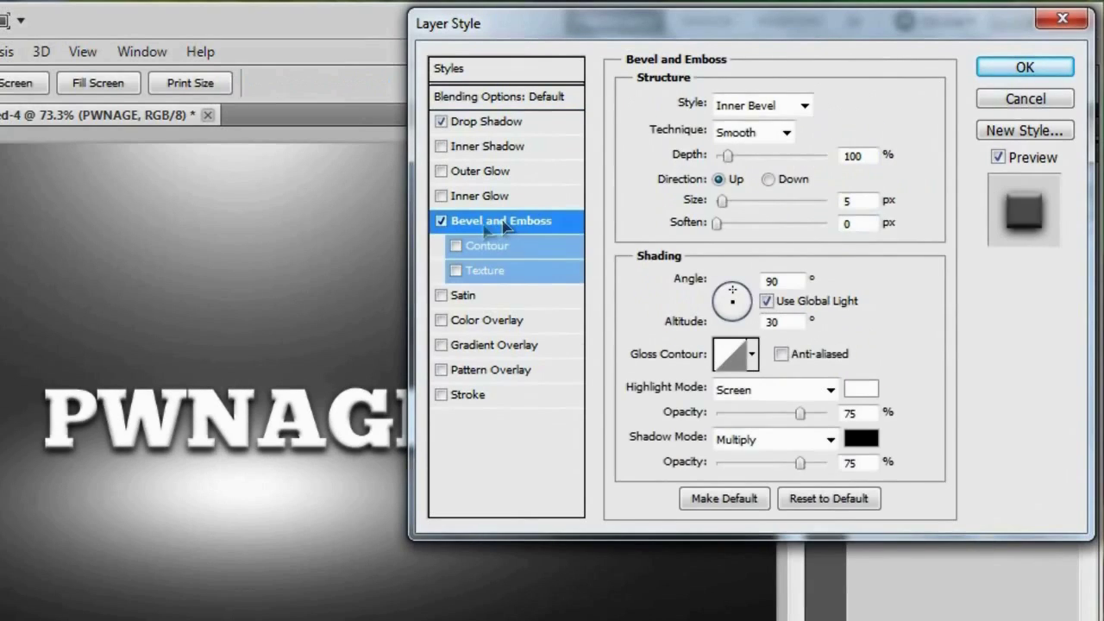
{"action": "left_click_drag", "start_coordinate": [737, 160], "coordinate": [758, 163]}
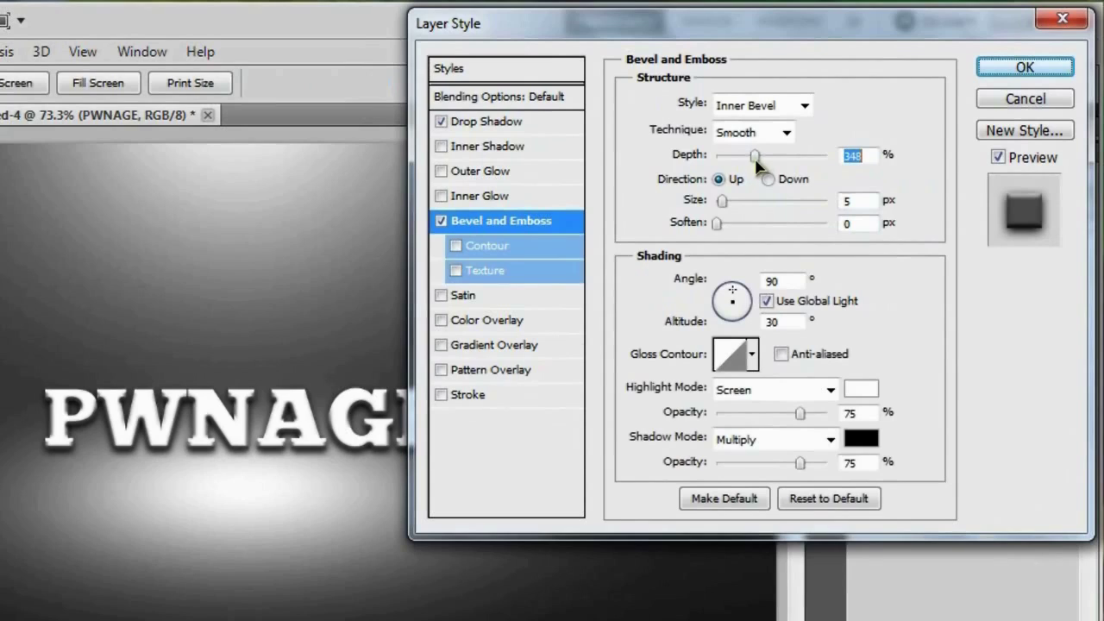
{"action": "left_click", "coordinate": [852, 200]}
{"action": "type", "text": "1"}
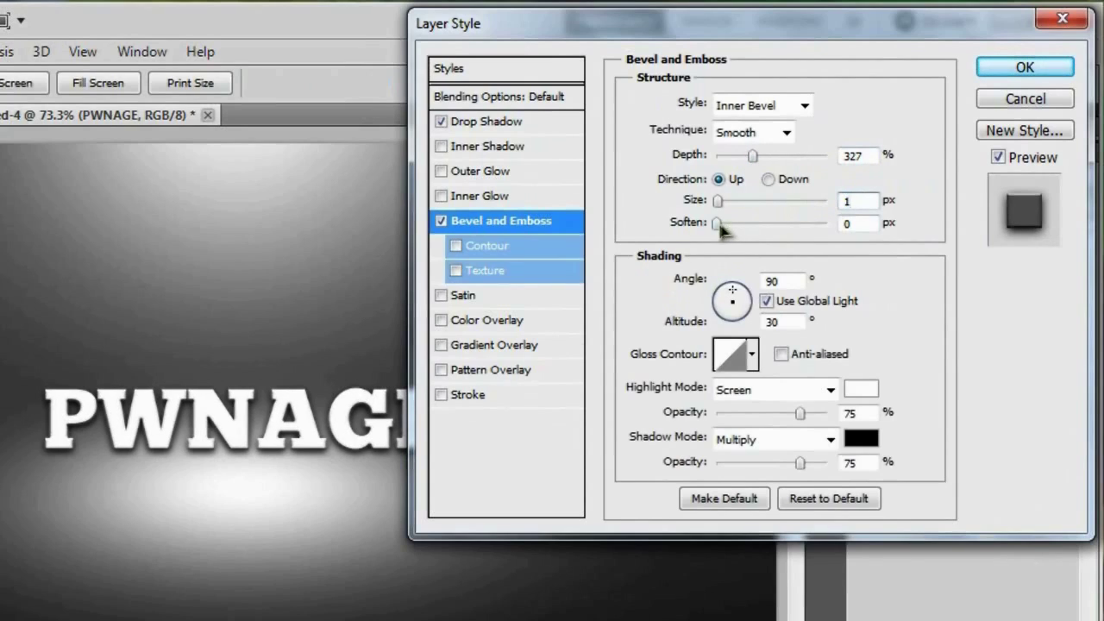
{"action": "left_click_drag", "start_coordinate": [717, 223], "coordinate": [917, 228]}
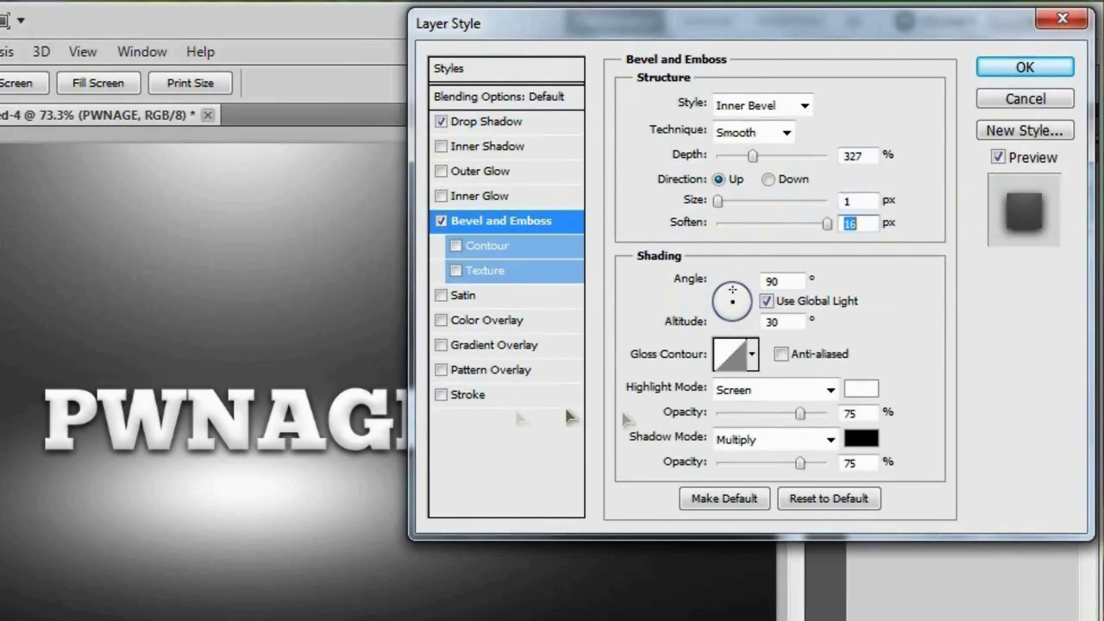
Add a Stroke in color #727272 with Center position to the PWNAGE text, apply the layer style and collapse the effects list
{"action": "left_click", "coordinate": [455, 399]}
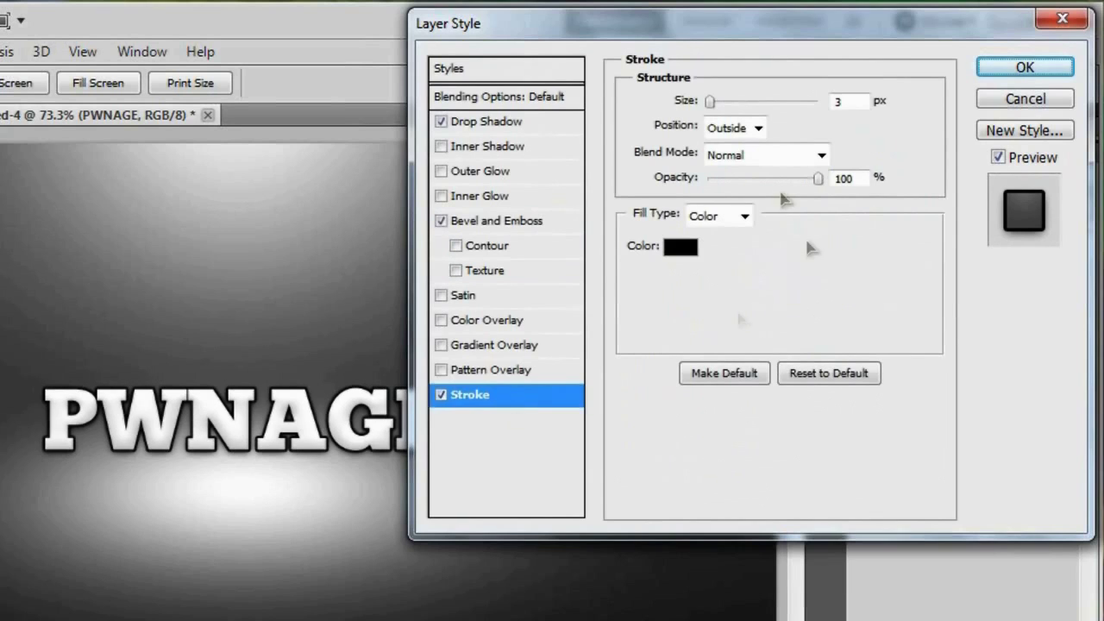
{"action": "left_click", "coordinate": [694, 246]}
{"action": "left_click", "coordinate": [779, 544]}
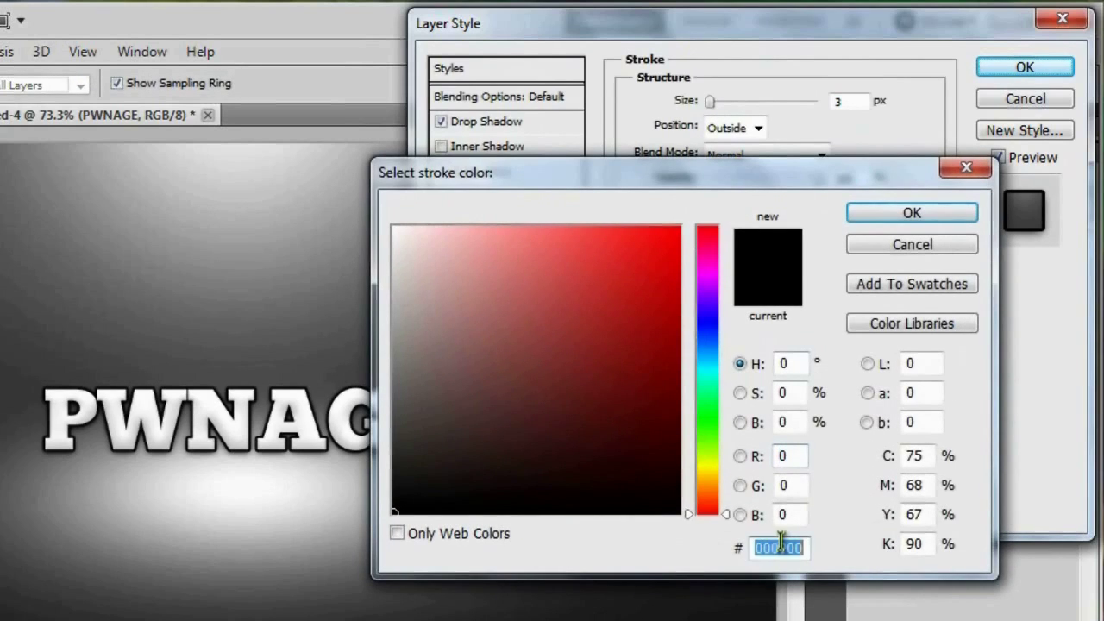
{"action": "type", "text": "727272"}
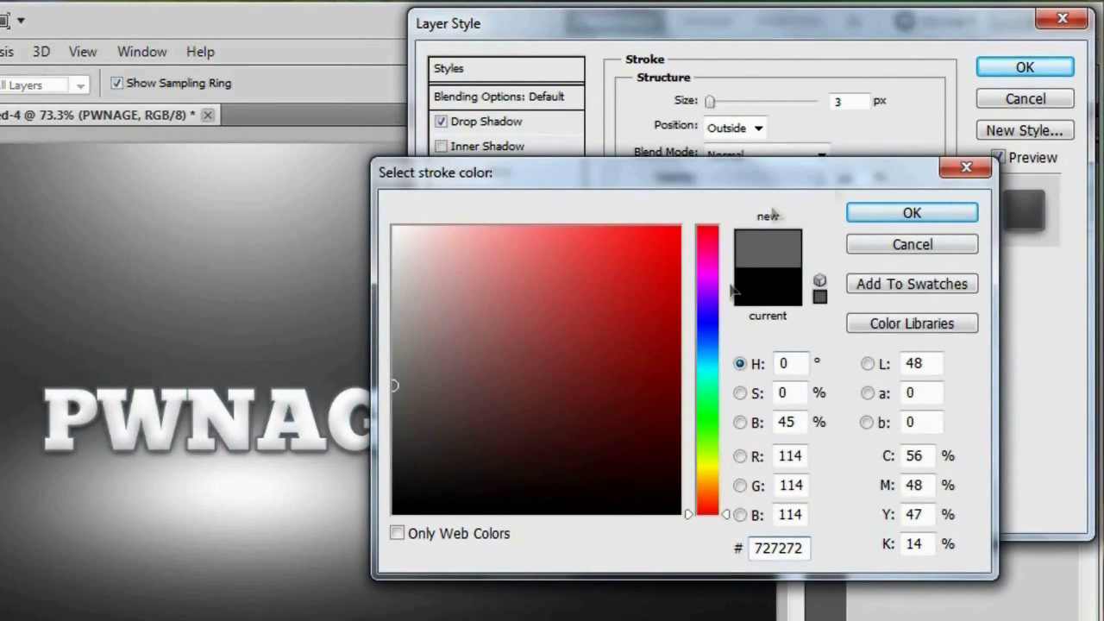
{"action": "left_click", "coordinate": [912, 213]}
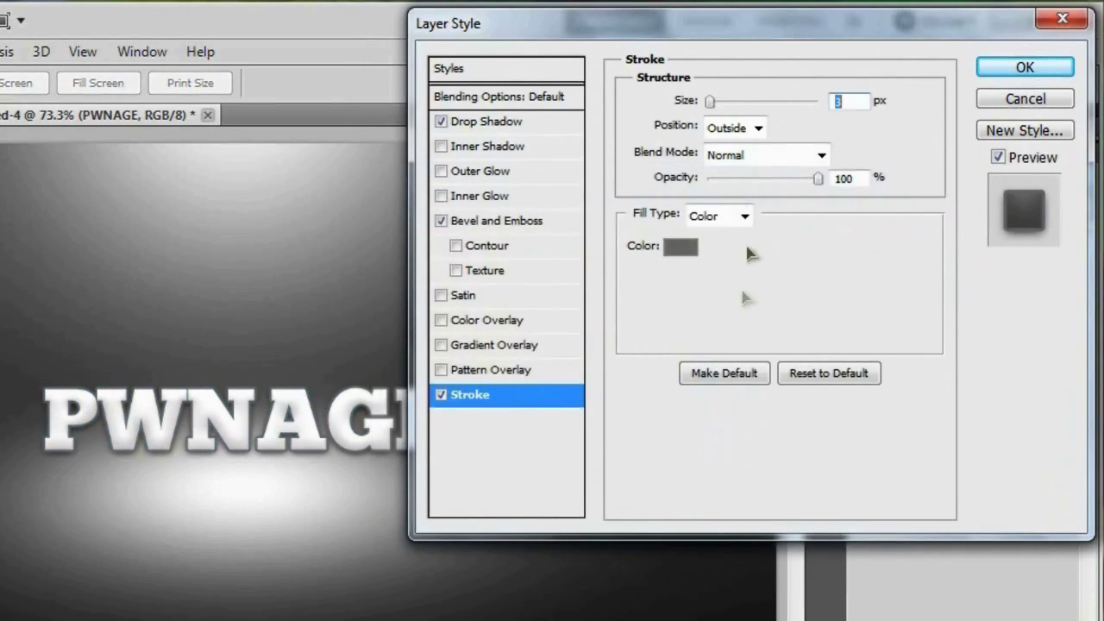
{"action": "left_click", "coordinate": [733, 128]}
{"action": "left_click", "coordinate": [733, 186]}
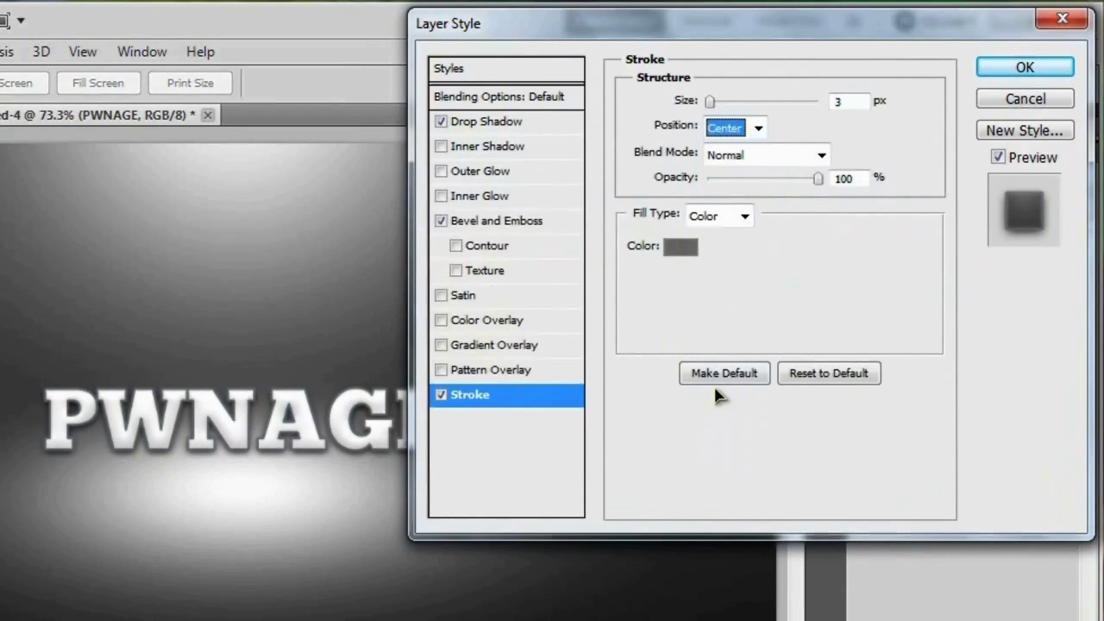
{"action": "left_click", "coordinate": [1025, 68]}
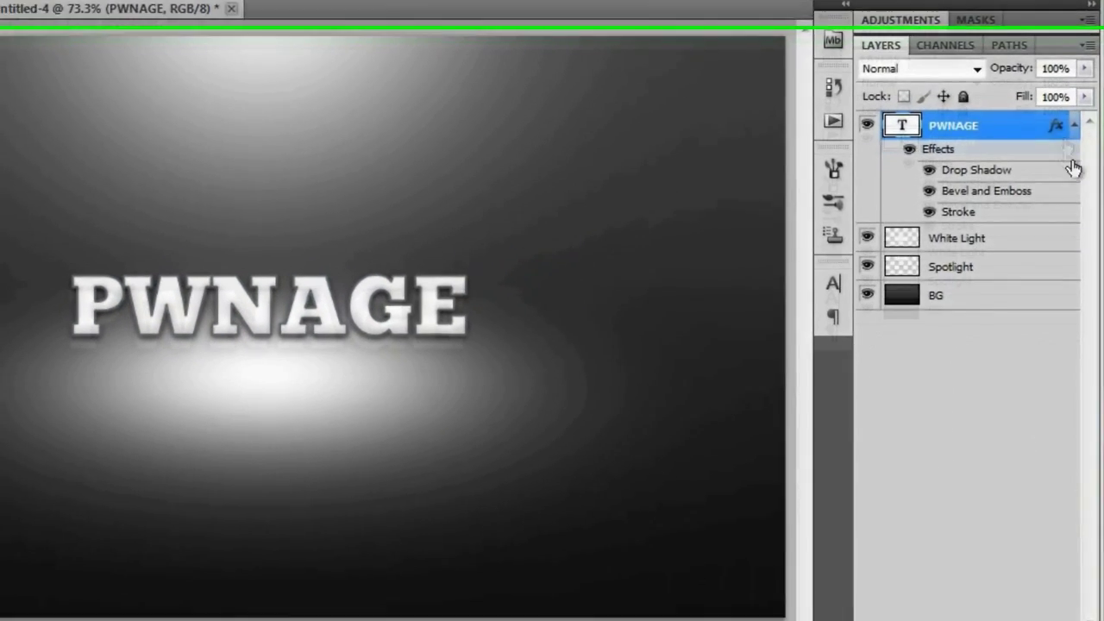
{"action": "left_click", "coordinate": [1073, 226]}
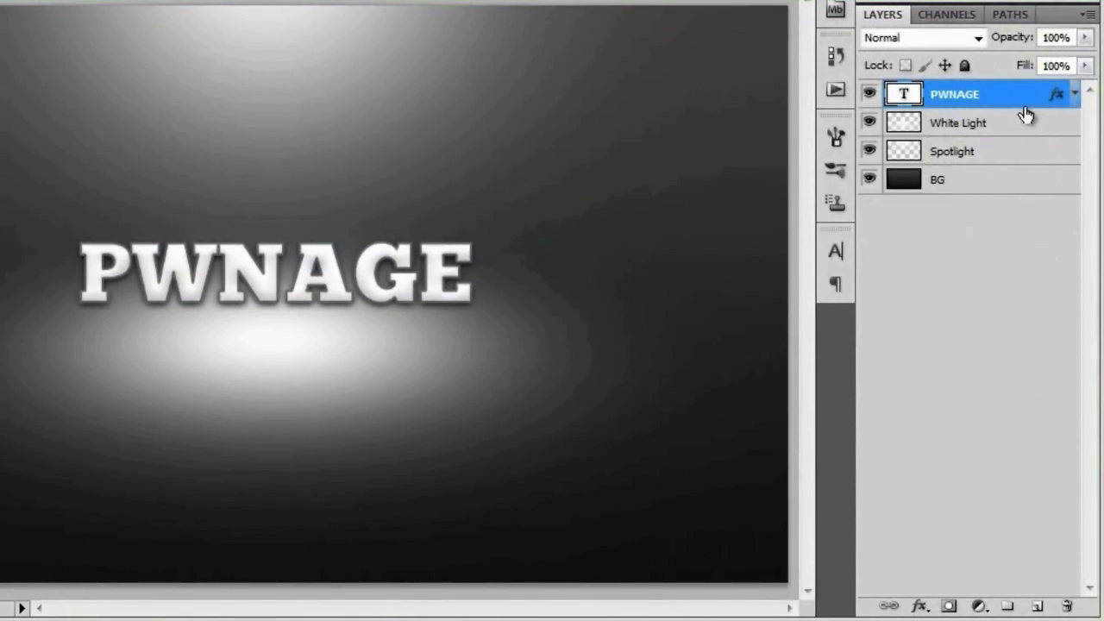
Duplicate the PWNAGE layer, place the copy below the original and set the copy's opacity to 20%
{"action": "key", "text": "ctrl+j"}
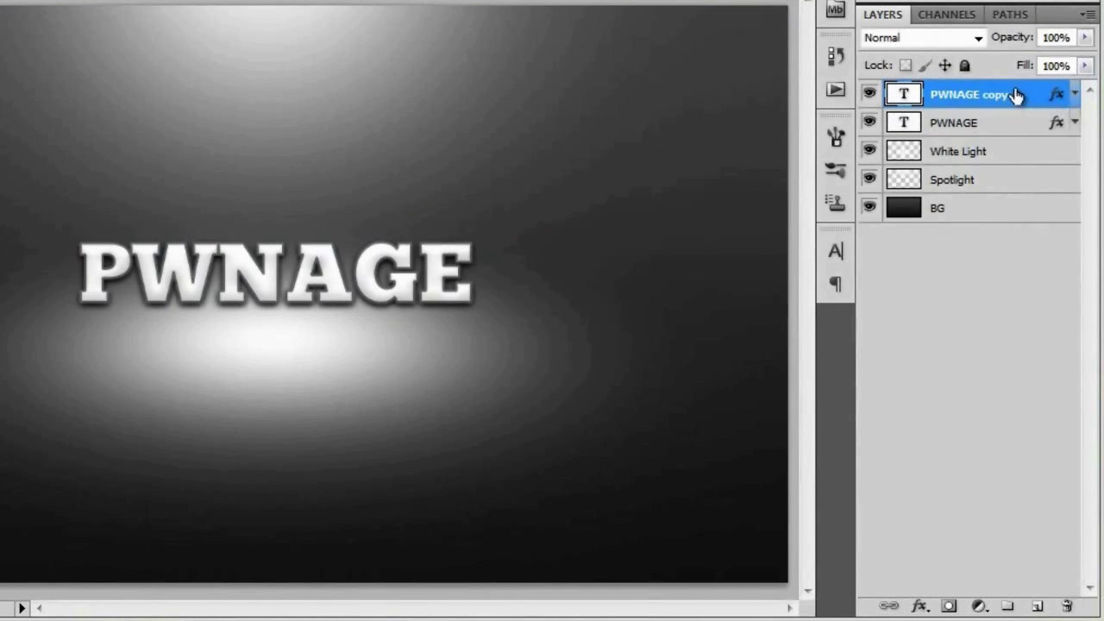
{"action": "left_click_drag", "start_coordinate": [1016, 94], "coordinate": [1018, 142]}
{"action": "left_click", "coordinate": [1057, 37]}
{"action": "type", "text": "20"}
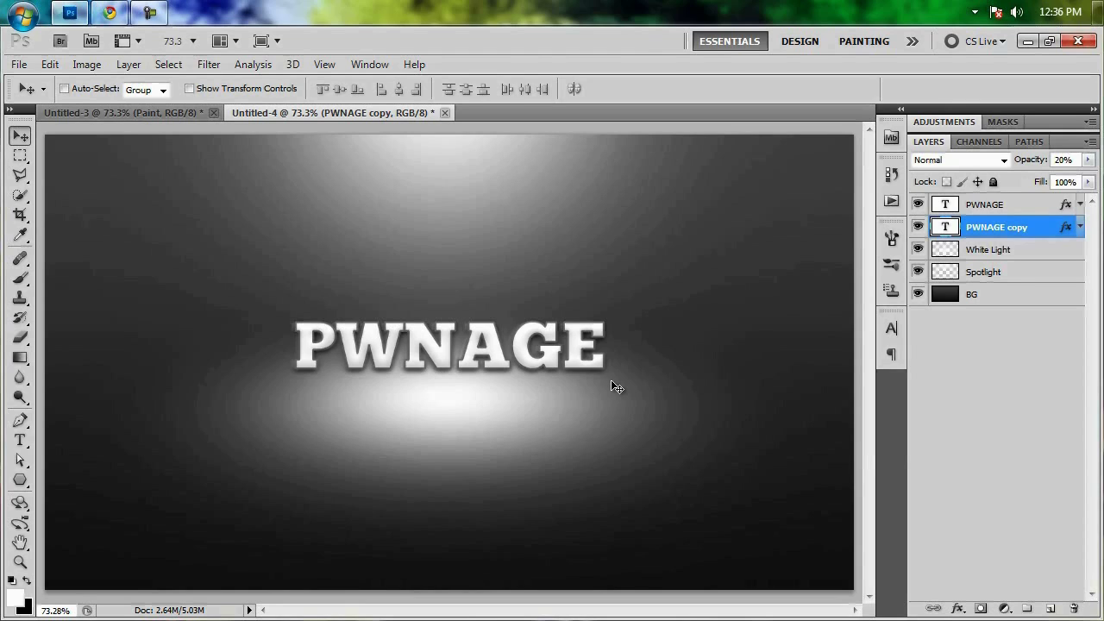
Create a new 400 x 400 pixel document with transparent background contents
{"action": "key", "text": "ctrl+n"}
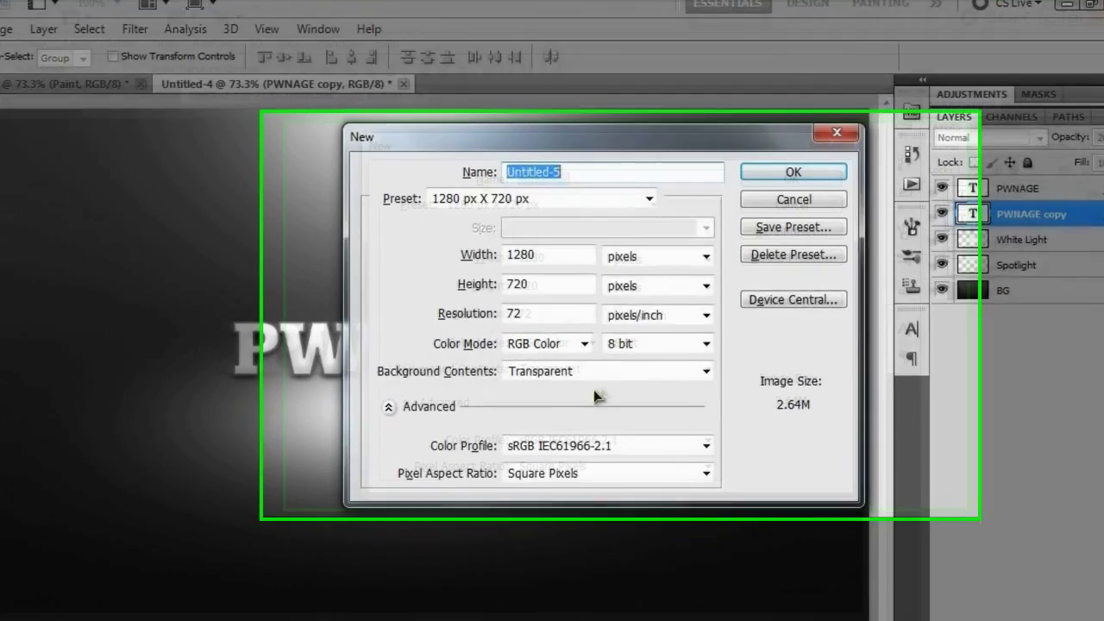
{"action": "double_click", "coordinate": [600, 264]}
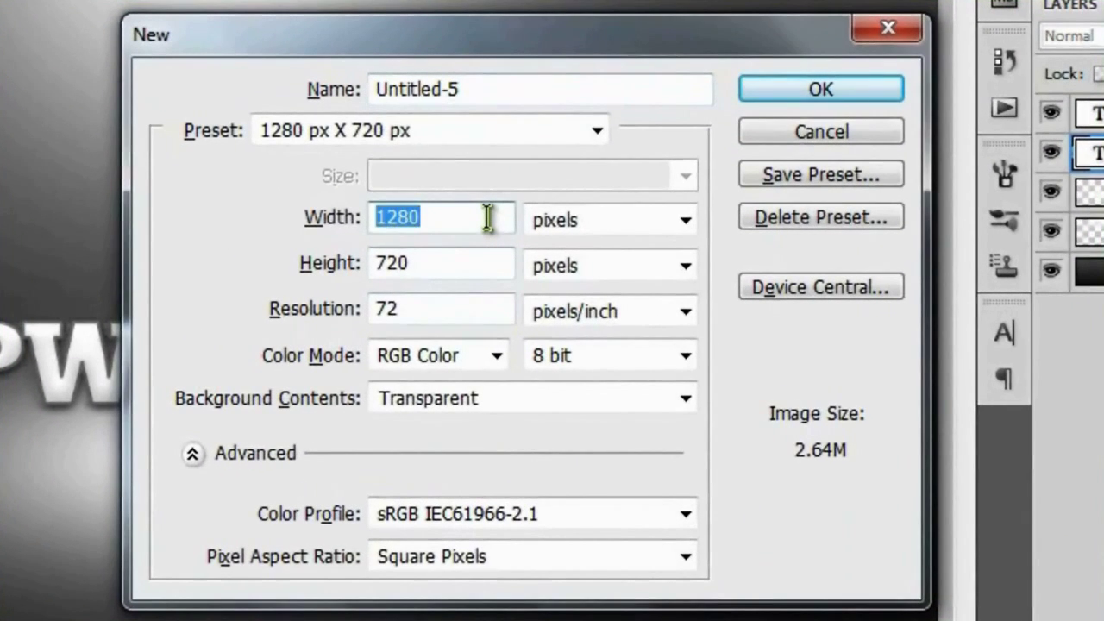
{"action": "type", "text": "400"}
{"action": "key", "text": "Tab"}
{"action": "key", "text": "Tab"}
{"action": "type", "text": "400"}
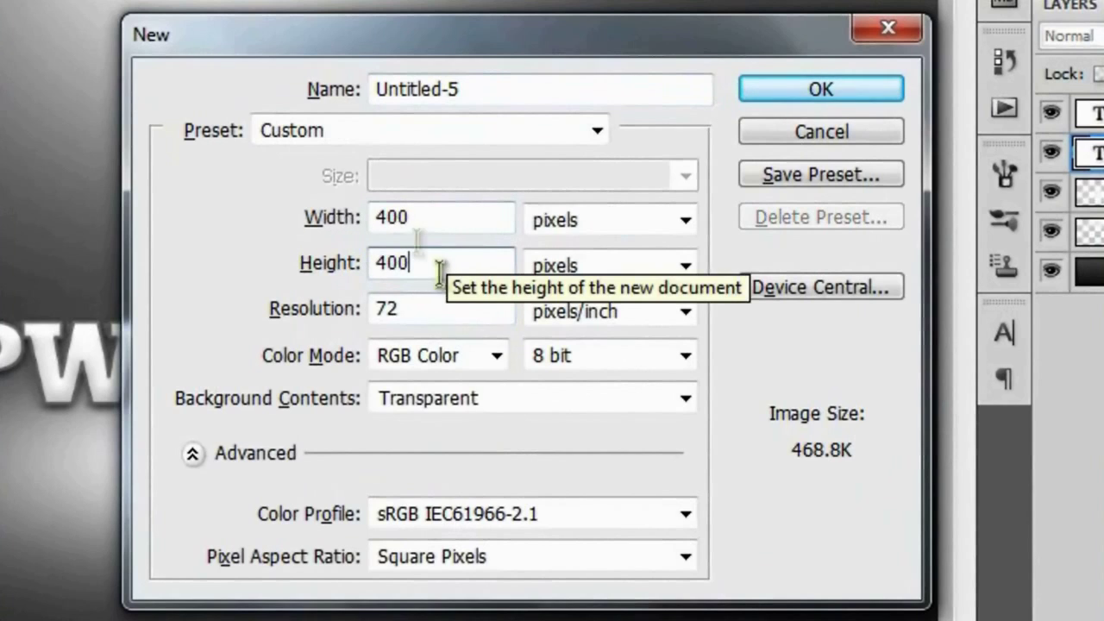
{"action": "left_click", "coordinate": [793, 91]}
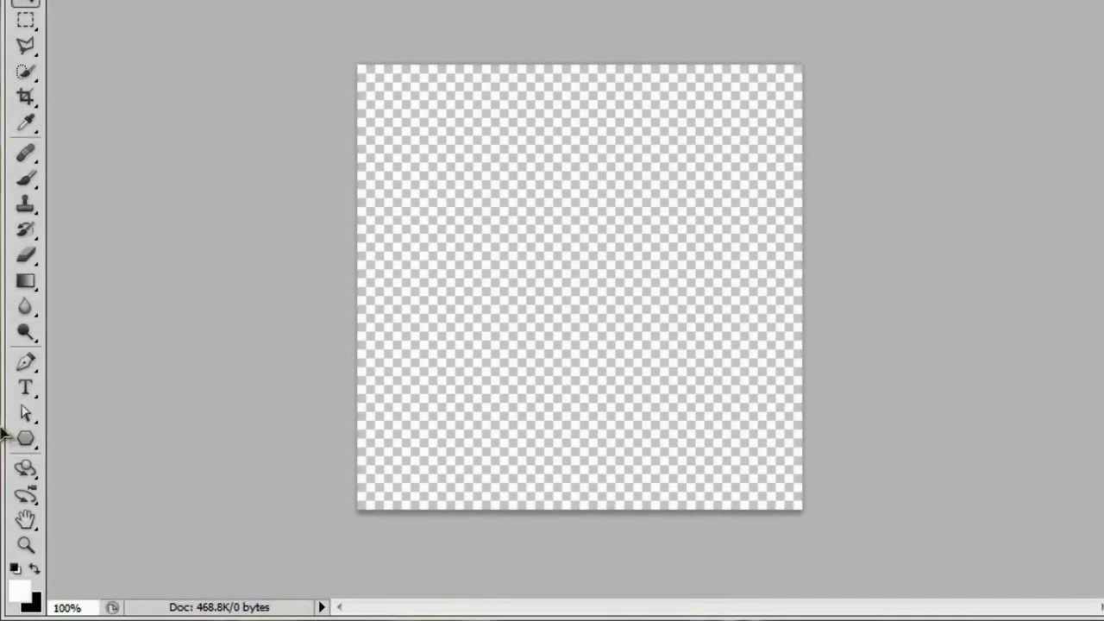
Draw a four-sided polygon shape in color #727272 from the canvas center, nearly filling the canvas
{"action": "left_click", "coordinate": [26, 438]}
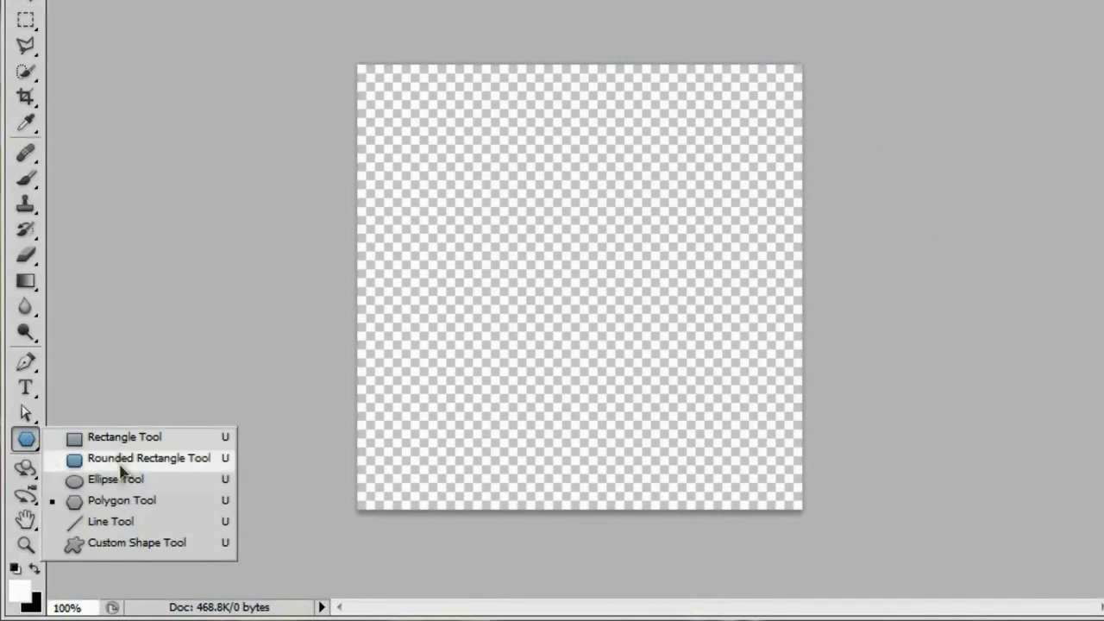
{"action": "left_click", "coordinate": [201, 505]}
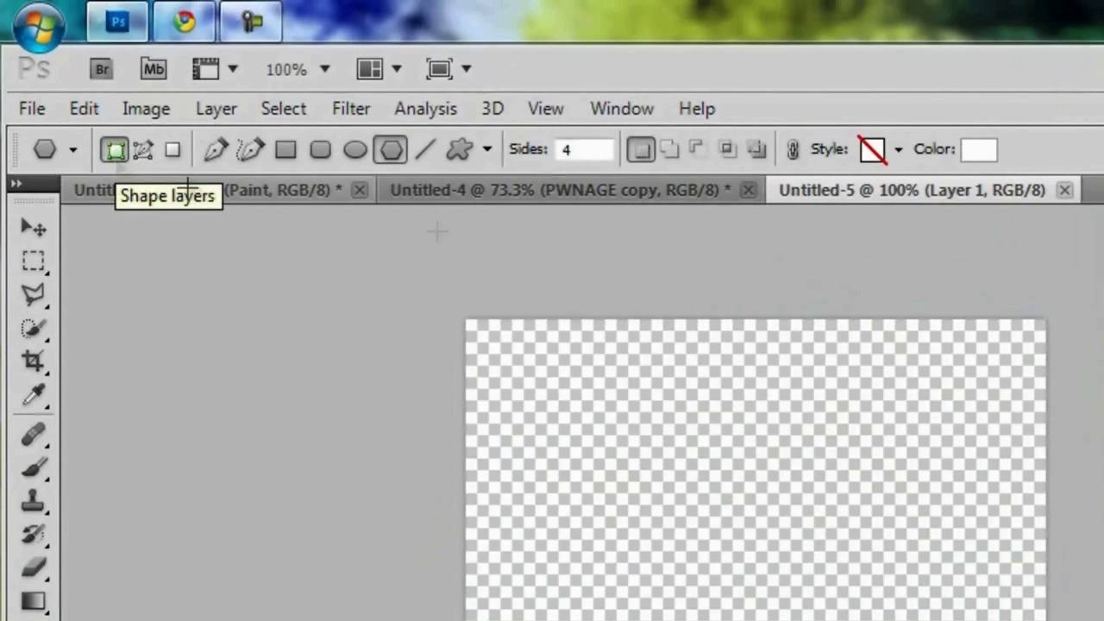
{"action": "left_click", "coordinate": [970, 152]}
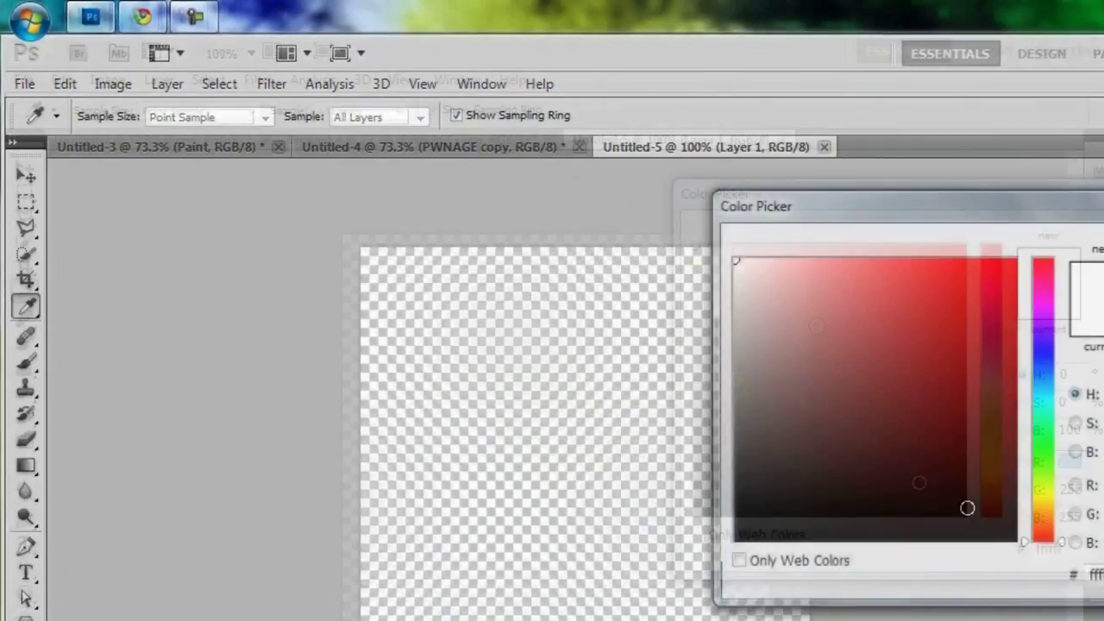
{"action": "left_click", "coordinate": [930, 476]}
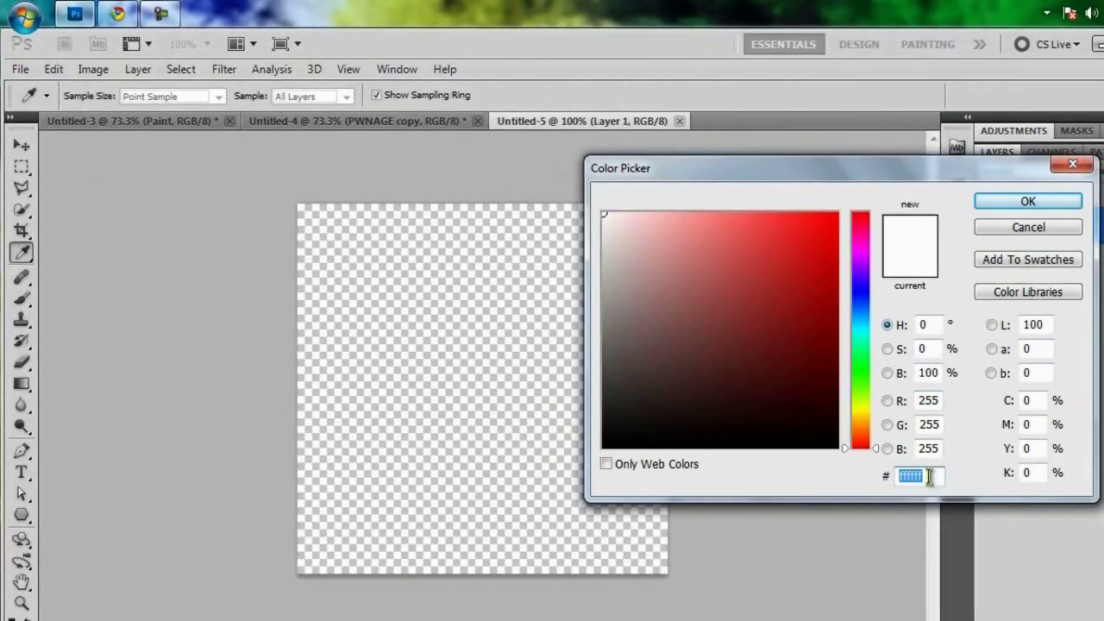
{"action": "type", "text": "727272"}
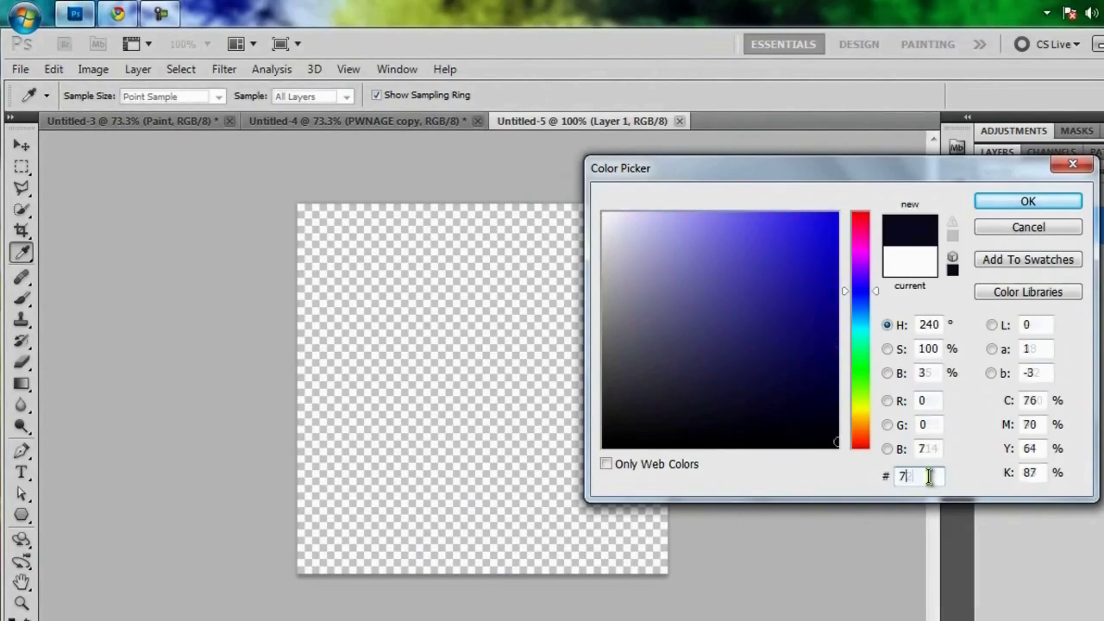
{"action": "left_click", "coordinate": [1024, 197]}
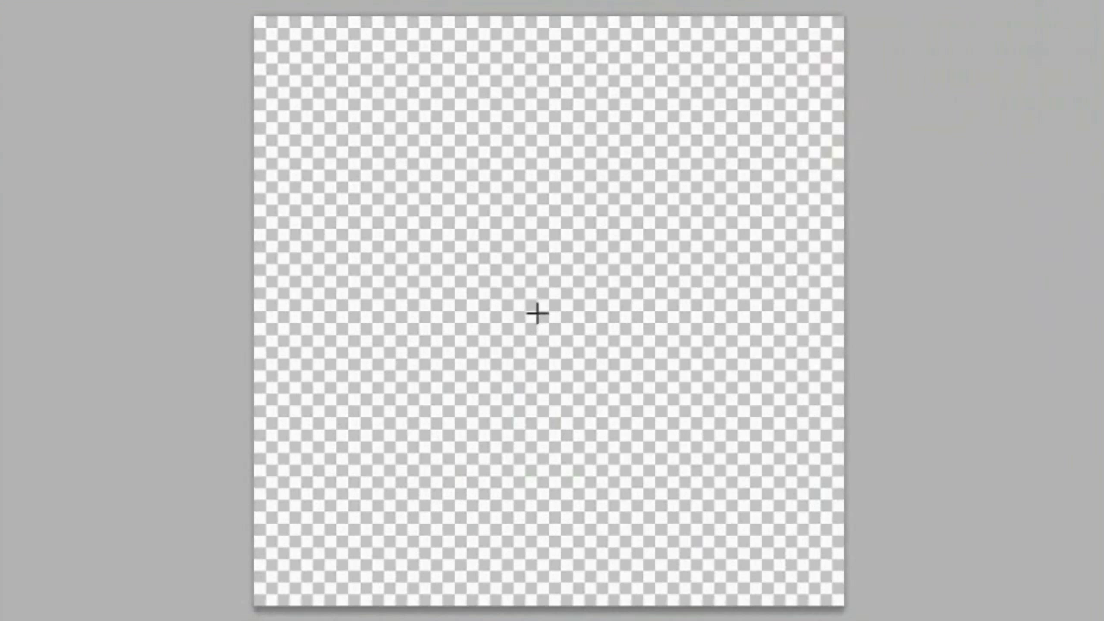
{"action": "left_click_drag", "start_coordinate": [537, 313], "coordinate": [816, 593]}
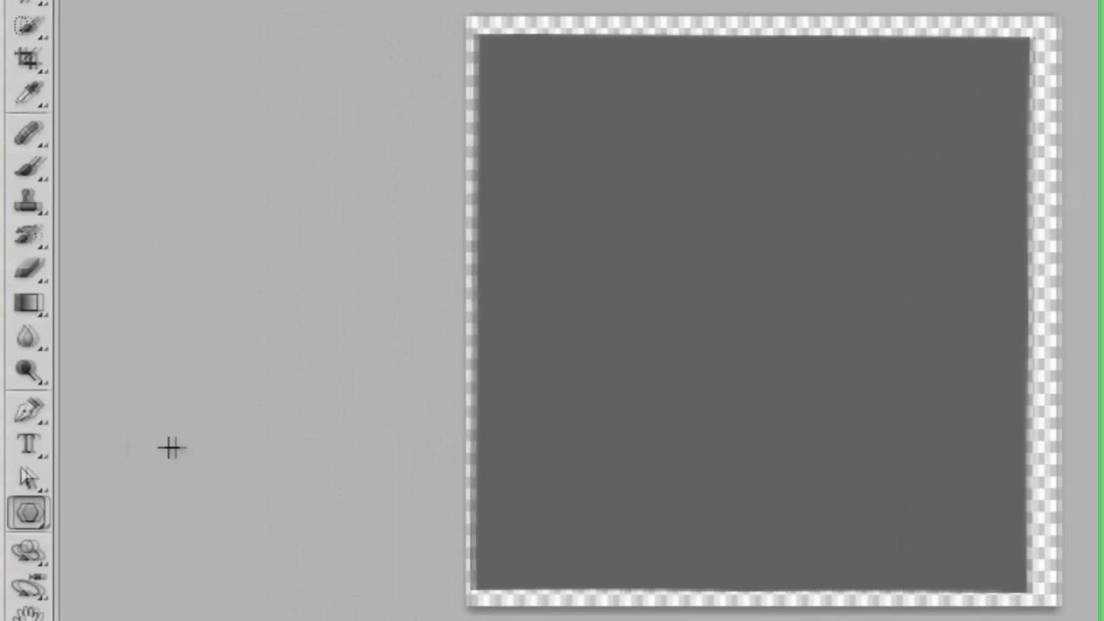
Move the square's upper-left and lower-right anchor points out toward the canvas corners with the Direct Selection tool
{"action": "left_click_drag", "start_coordinate": [43, 488], "coordinate": [174, 512]}
{"action": "left_click", "coordinate": [482, 38]}
{"action": "left_click_drag", "start_coordinate": [481, 38], "coordinate": [482, 21]}
{"action": "left_click_drag", "start_coordinate": [1034, 592], "coordinate": [1049, 604]}
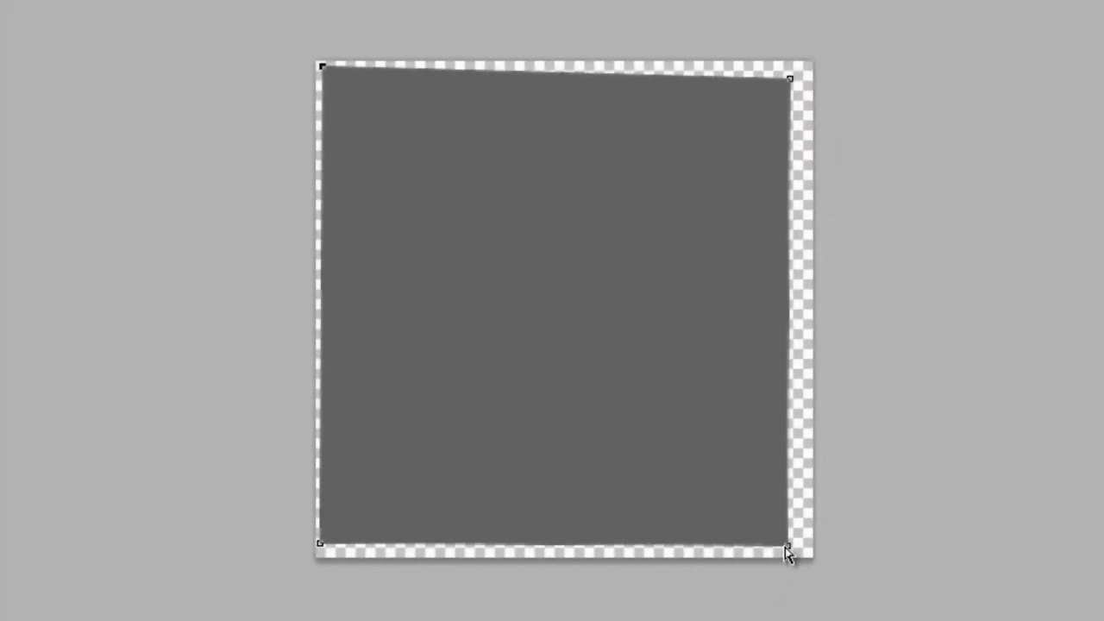
{"action": "left_click_drag", "start_coordinate": [799, 557], "coordinate": [807, 553]}
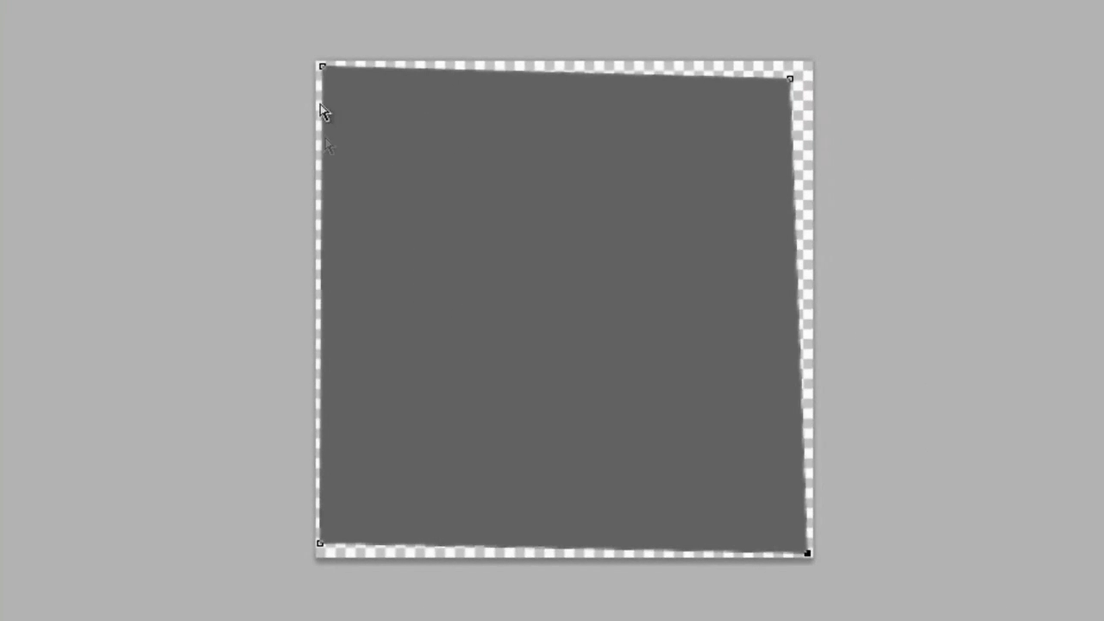
Pull the shape's lower-left and upper-right anchor points toward the center to form a narrow diagonal diamond
{"action": "left_click_drag", "start_coordinate": [319, 545], "coordinate": [468, 355]}
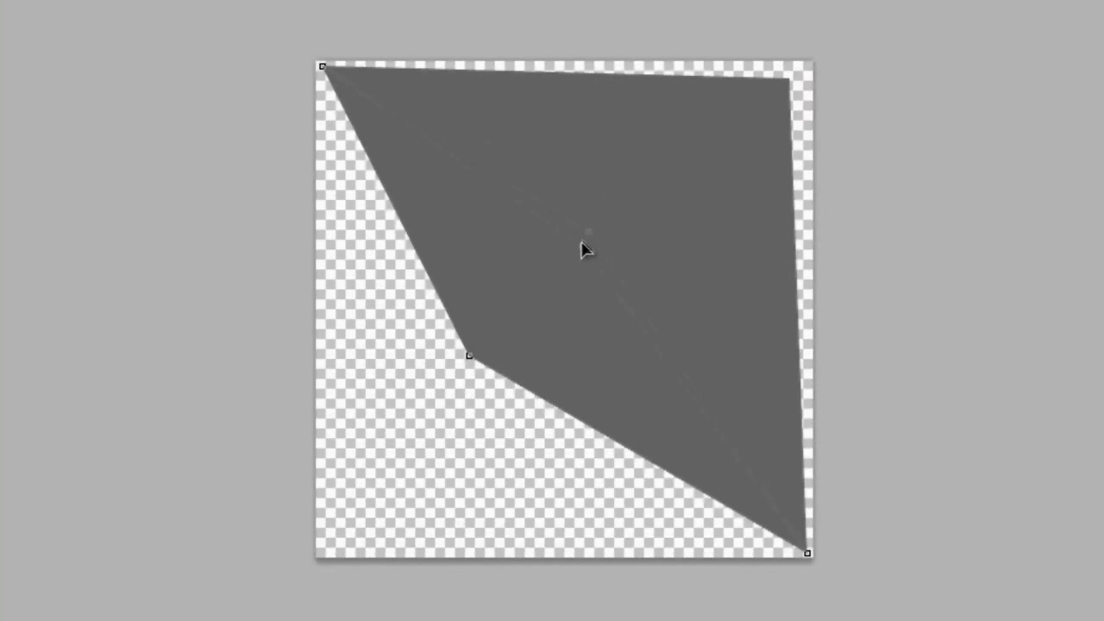
{"action": "left_click_drag", "start_coordinate": [576, 219], "coordinate": [576, 222]}
{"action": "left_click", "coordinate": [497, 327]}
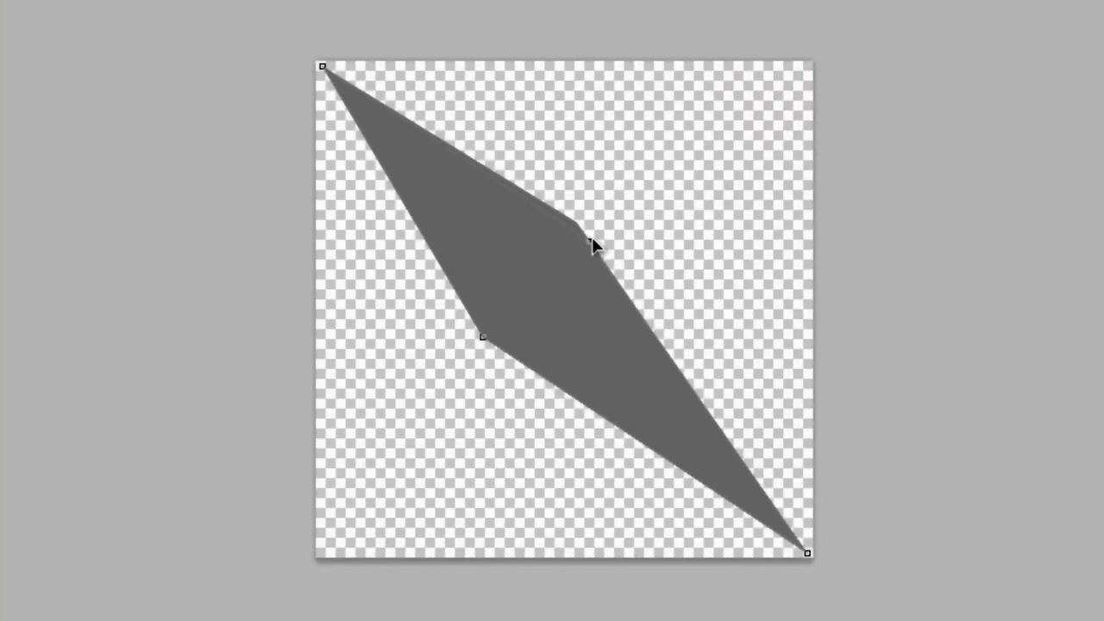
{"action": "left_click_drag", "start_coordinate": [583, 242], "coordinate": [585, 245]}
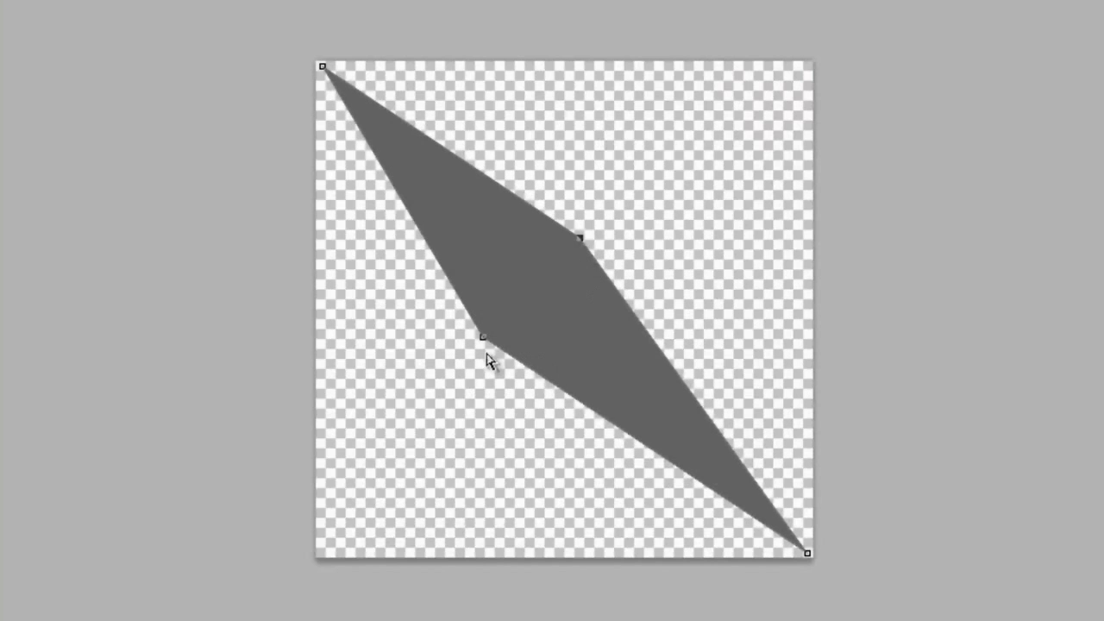
{"action": "left_click_drag", "start_coordinate": [481, 339], "coordinate": [507, 335]}
{"action": "left_click", "coordinate": [586, 239]}
{"action": "left_click", "coordinate": [583, 426]}
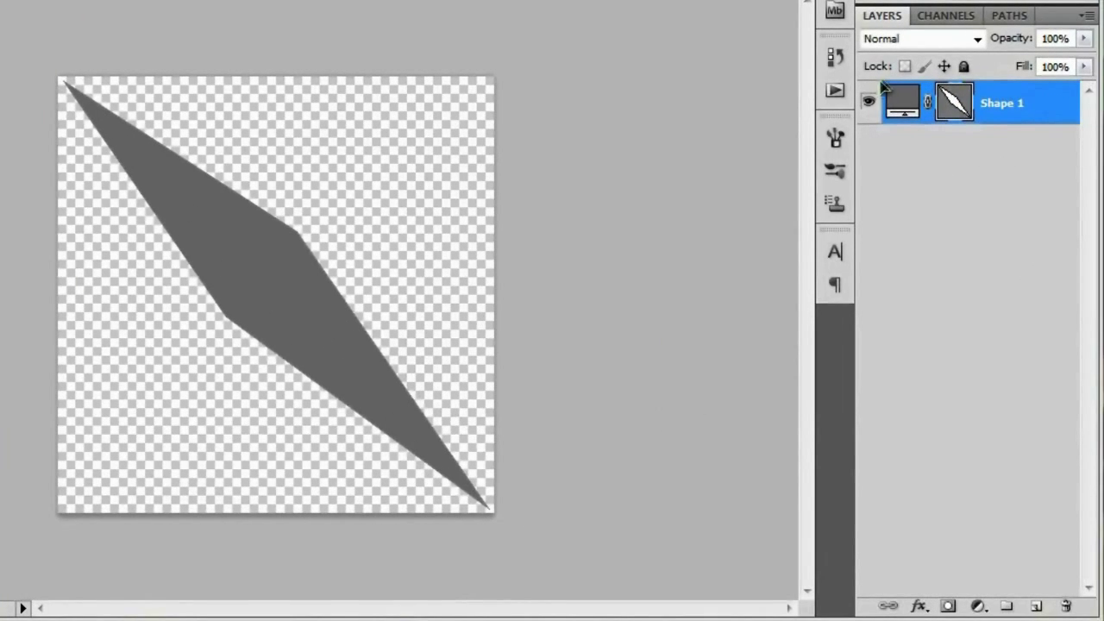
Define a brush preset named Diamond from the rasterized shape layer and close its document
{"action": "right_click", "coordinate": [1018, 103]}
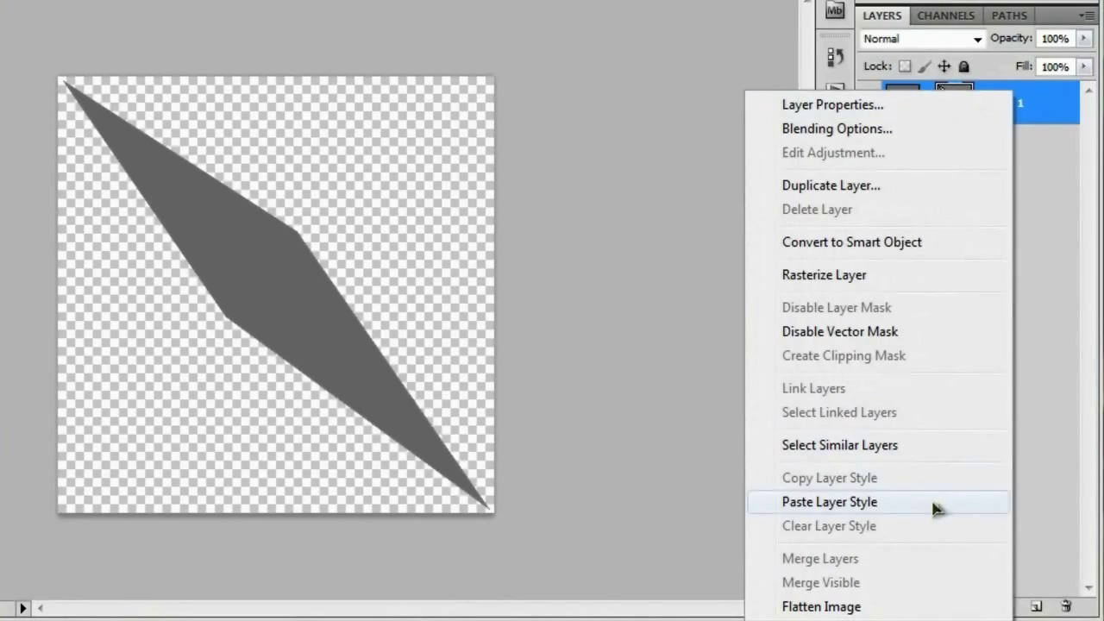
{"action": "left_click", "coordinate": [823, 274]}
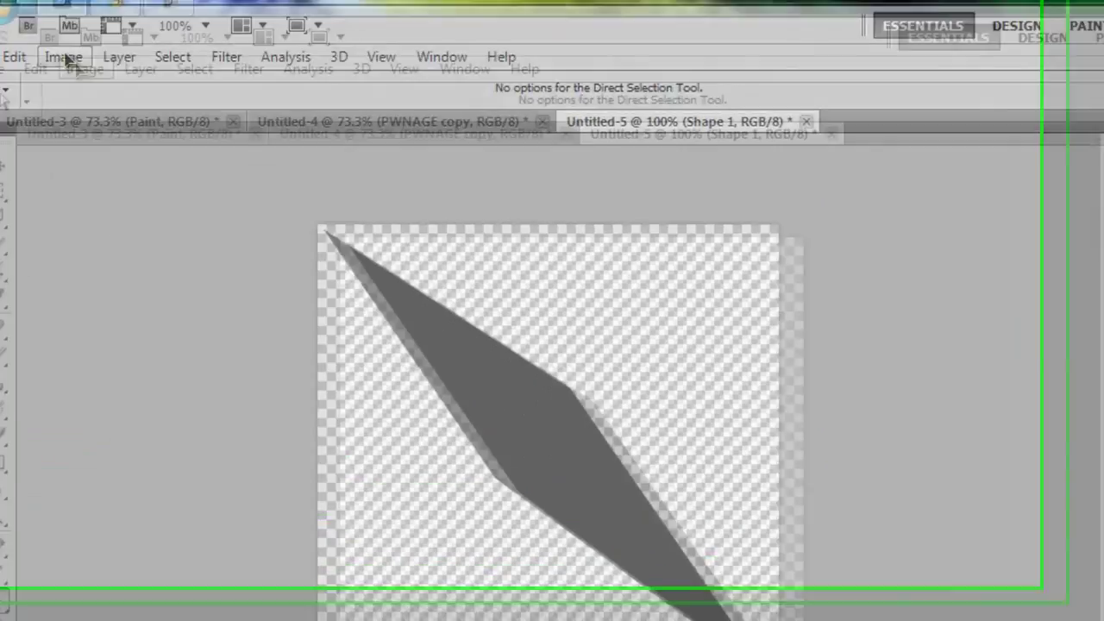
{"action": "left_click", "coordinate": [15, 54]}
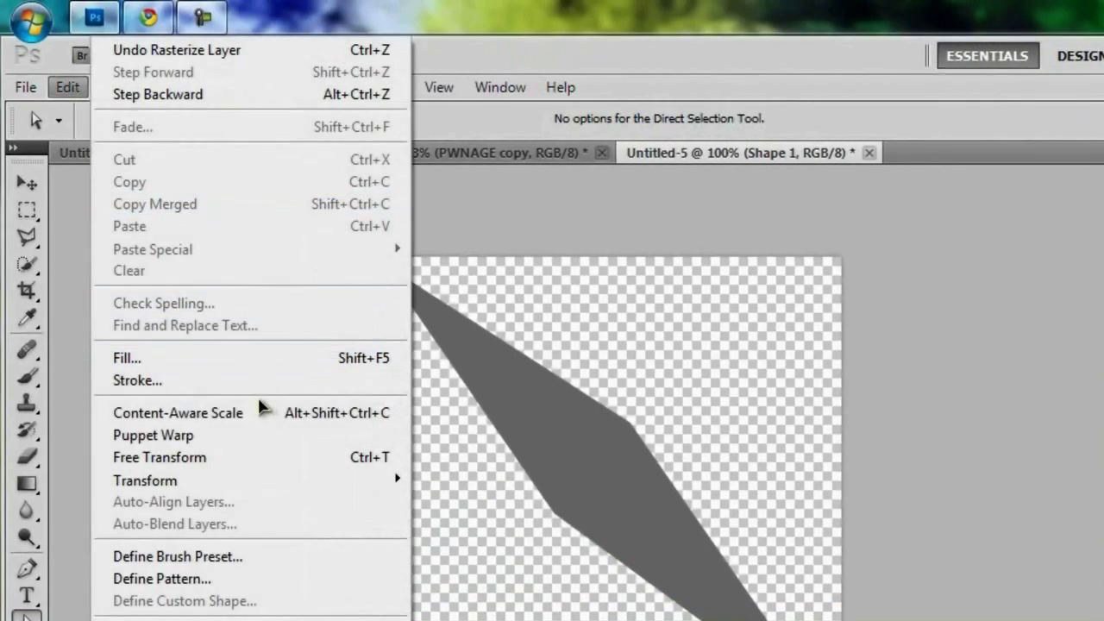
{"action": "left_click", "coordinate": [286, 562]}
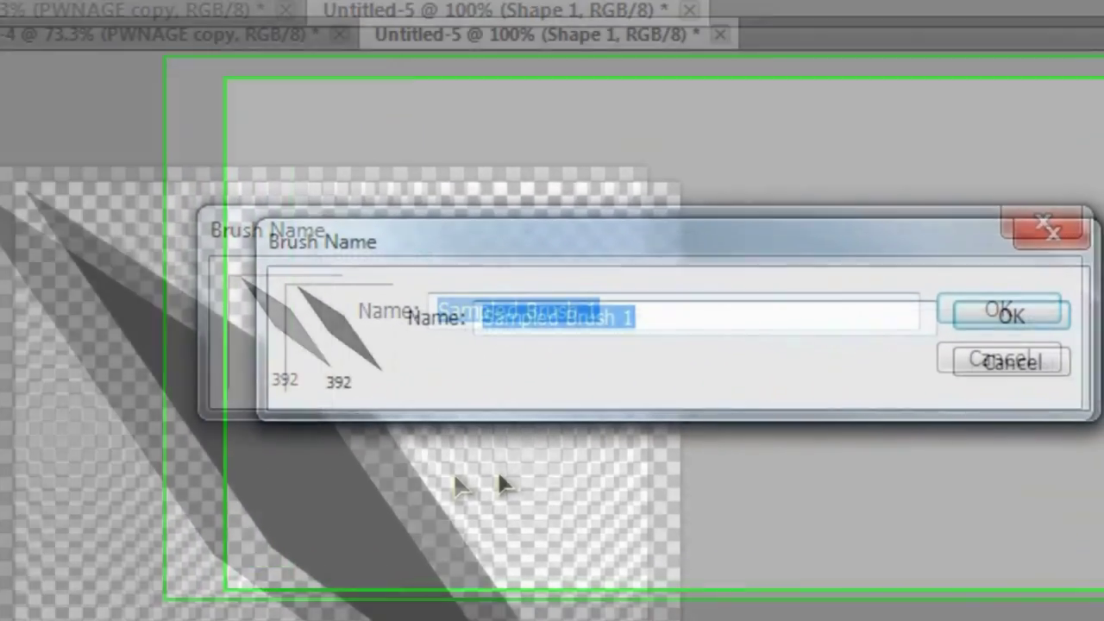
{"action": "type", "text": "Diamond"}
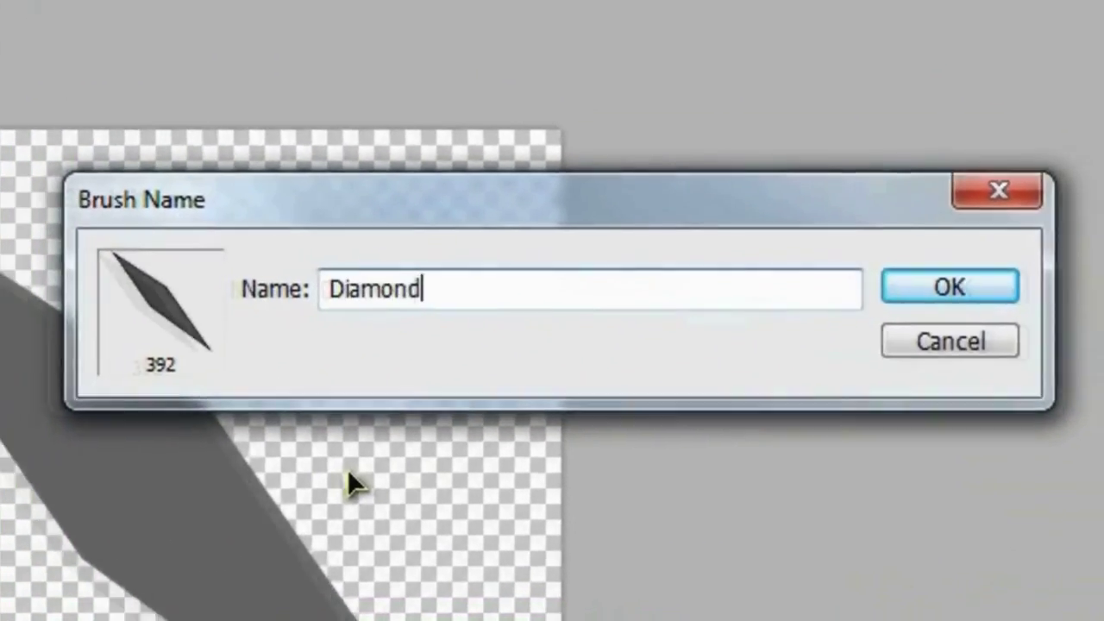
{"action": "key", "text": "Return"}
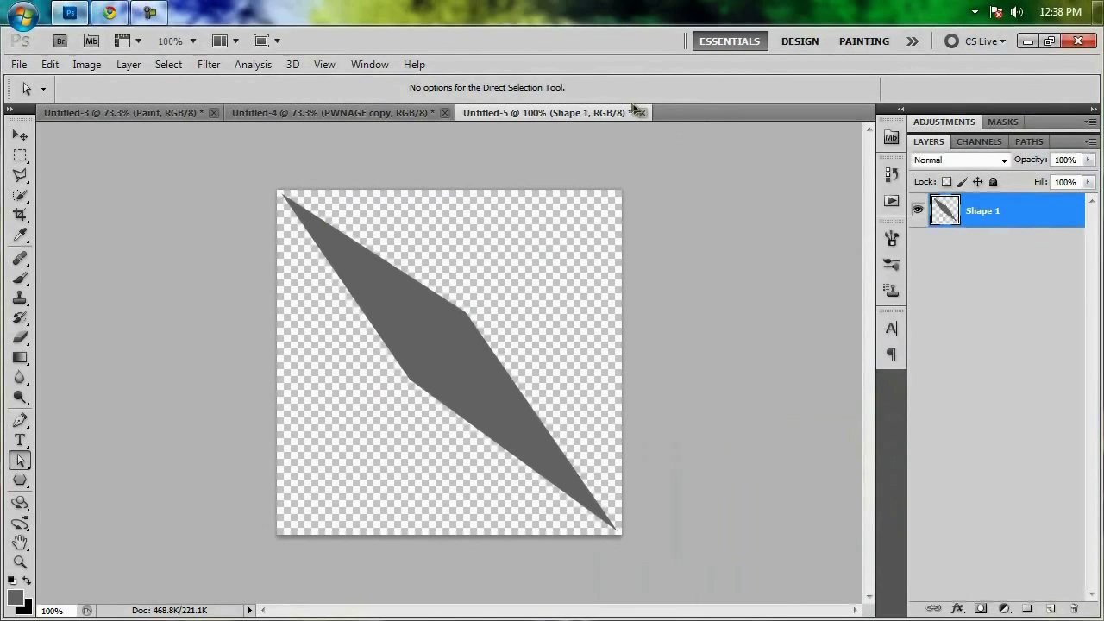
{"action": "left_click", "coordinate": [640, 112]}
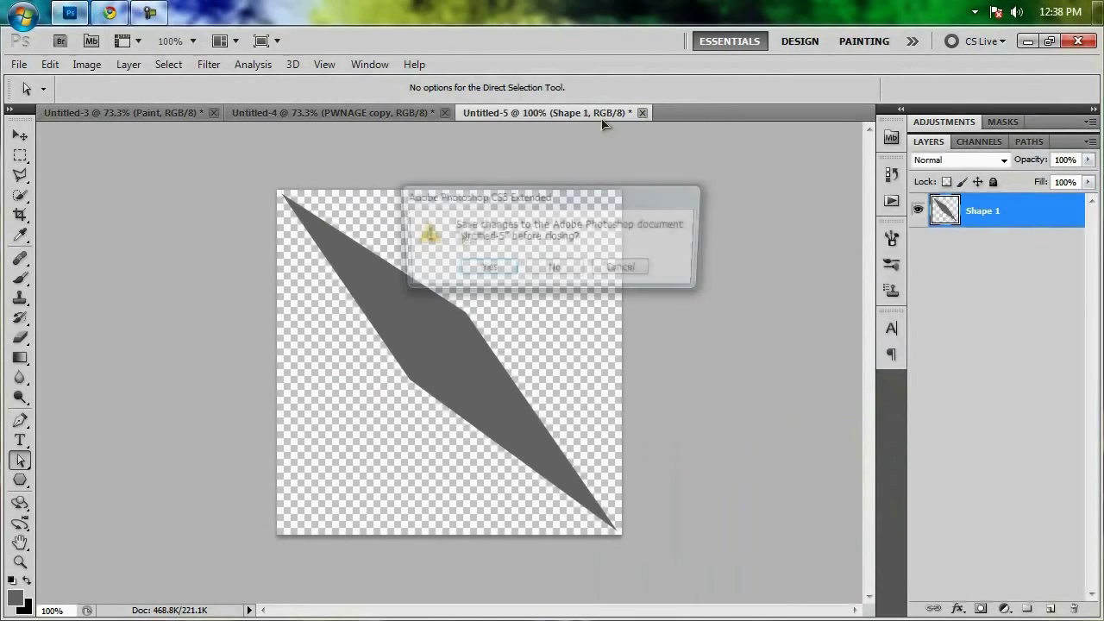
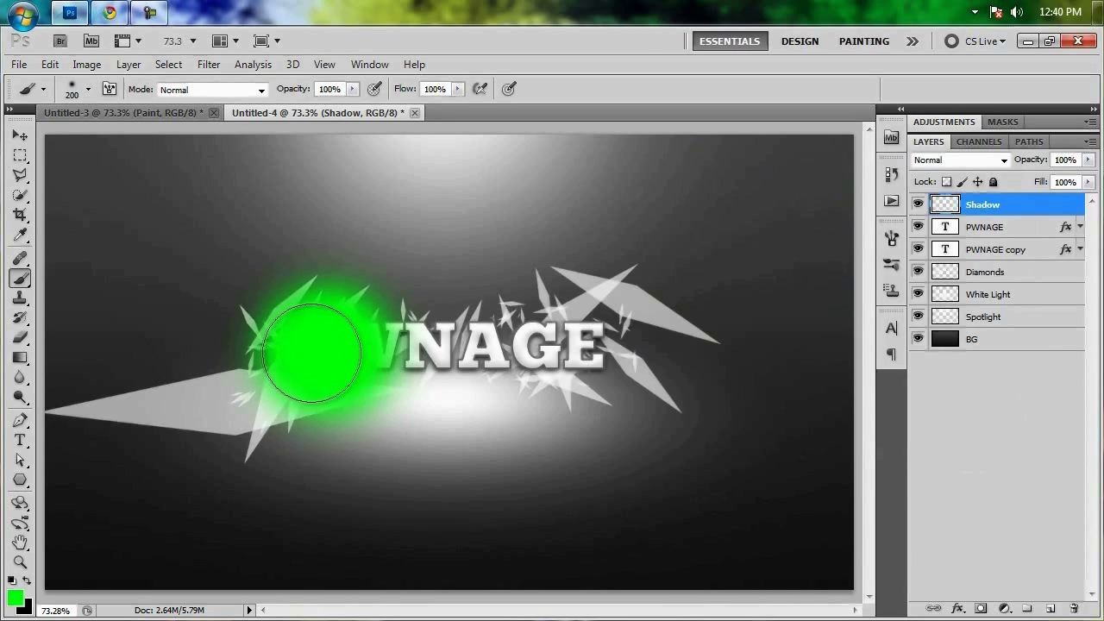
Paint a soft yellow (#fcff00) spot on the Shadow layer, just right of the green spot
{"action": "left_click", "coordinate": [18, 594]}
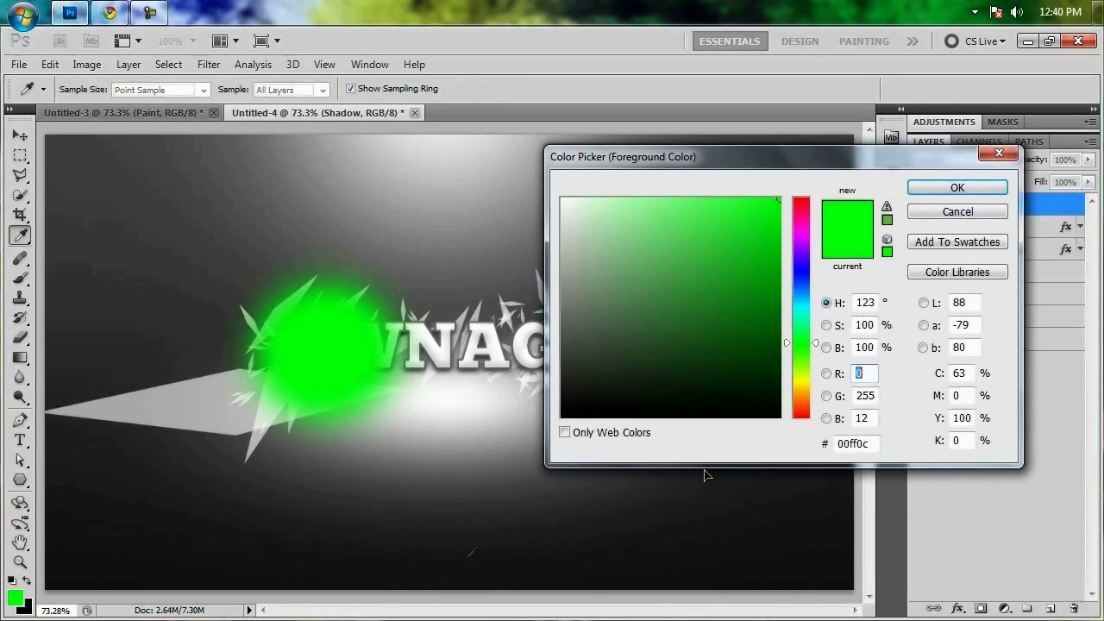
{"action": "left_click_drag", "start_coordinate": [809, 314], "coordinate": [809, 381]}
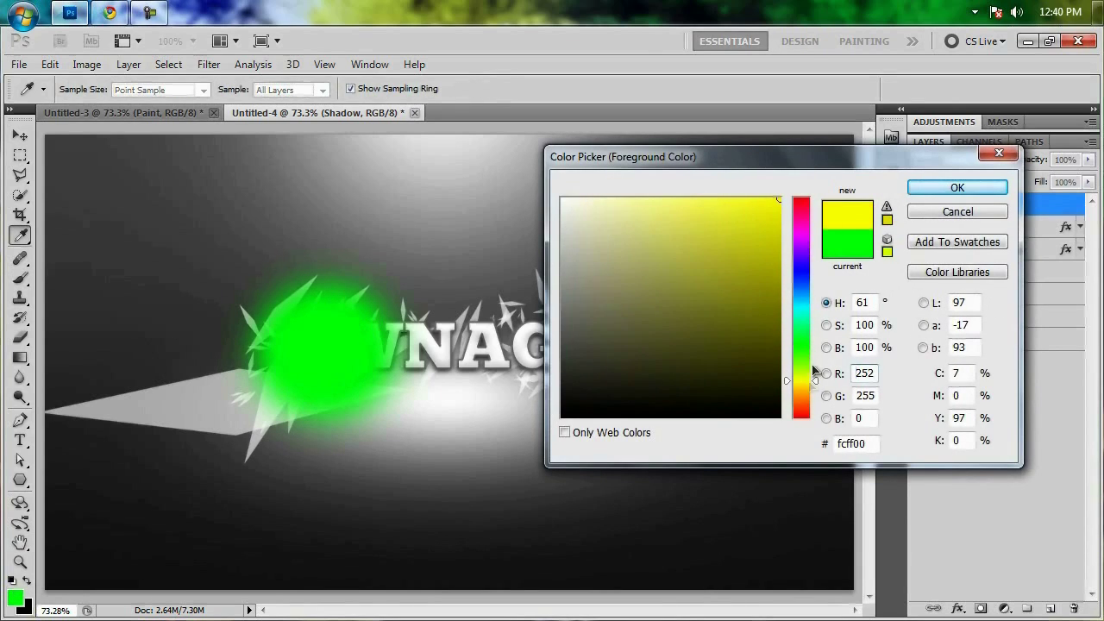
{"action": "left_click", "coordinate": [979, 189]}
{"action": "left_click_drag", "start_coordinate": [393, 366], "coordinate": [397, 346]}
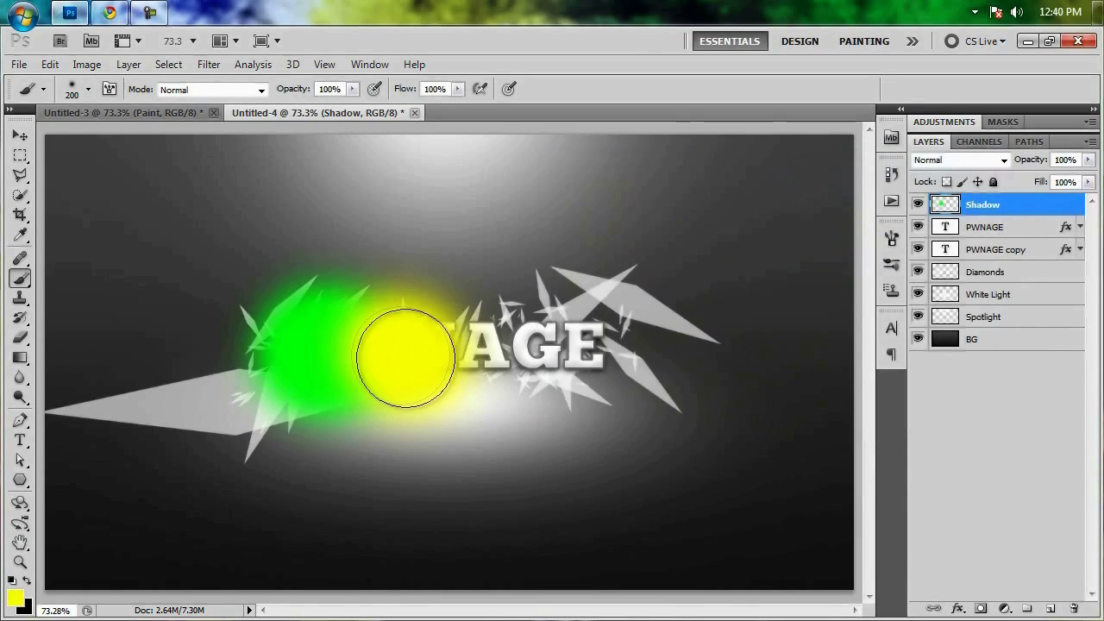
Paint a soft magenta (#ff00f6) spot on the Shadow layer, to the right of the yellow spot
{"action": "left_click", "coordinate": [17, 595]}
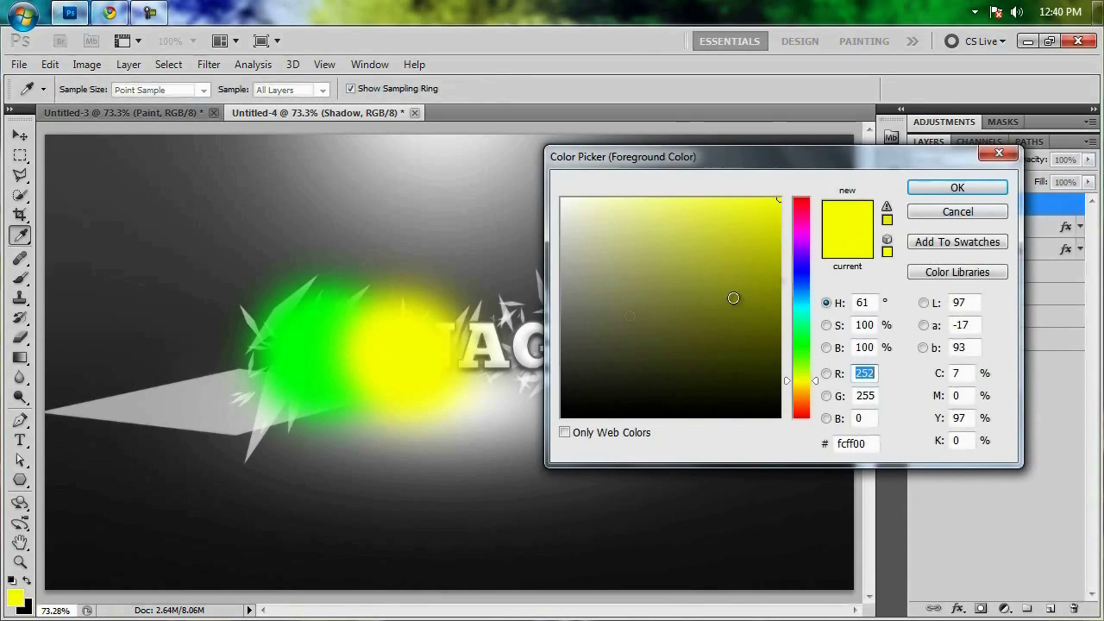
{"action": "left_click", "coordinate": [804, 234]}
{"action": "left_click", "coordinate": [923, 197]}
{"action": "mouse_move", "coordinate": [468, 382]}
{"action": "left_mouse_down"}
{"action": "mouse_move", "coordinate": [506, 345]}
{"action": "mouse_move", "coordinate": [487, 349]}
{"action": "left_mouse_up"}
Paint a soft red spot on the Shadow layer over the last letters of PWNAGE
{"action": "left_click", "coordinate": [14, 596]}
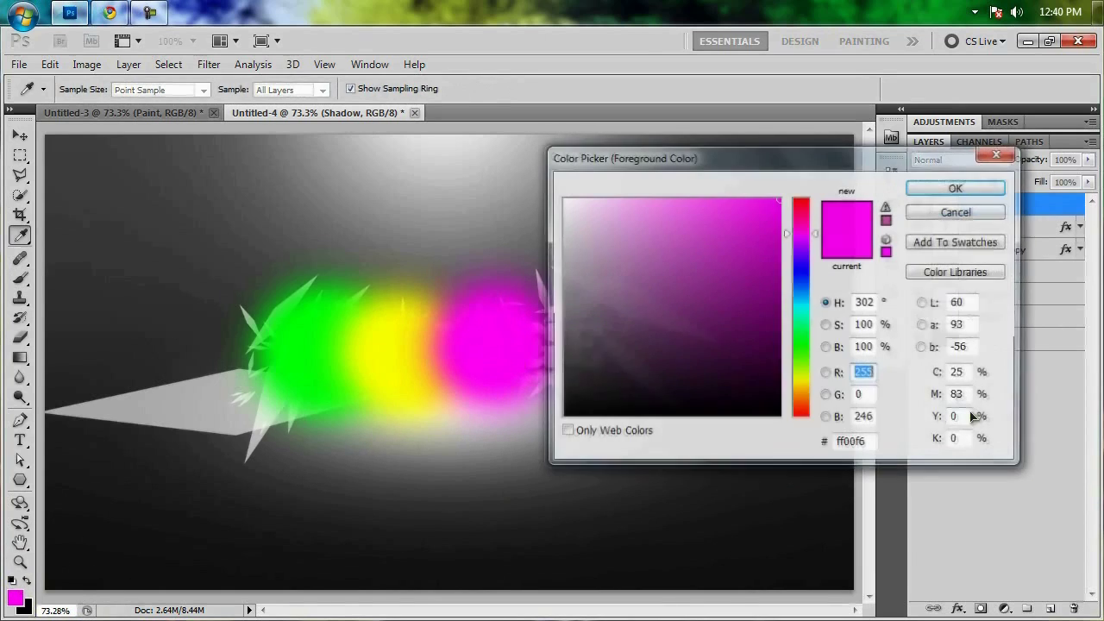
{"action": "left_click", "coordinate": [801, 198]}
{"action": "left_click", "coordinate": [916, 188]}
{"action": "mouse_move", "coordinate": [595, 354]}
{"action": "left_mouse_down"}
{"action": "mouse_move", "coordinate": [587, 345]}
{"action": "mouse_move", "coordinate": [621, 332]}
{"action": "mouse_move", "coordinate": [569, 380]}
{"action": "left_mouse_up"}
Paint a second yellow spot on the Shadow layer, overlapping the upper part of the magenta and red spots
{"action": "left_click", "coordinate": [15, 596]}
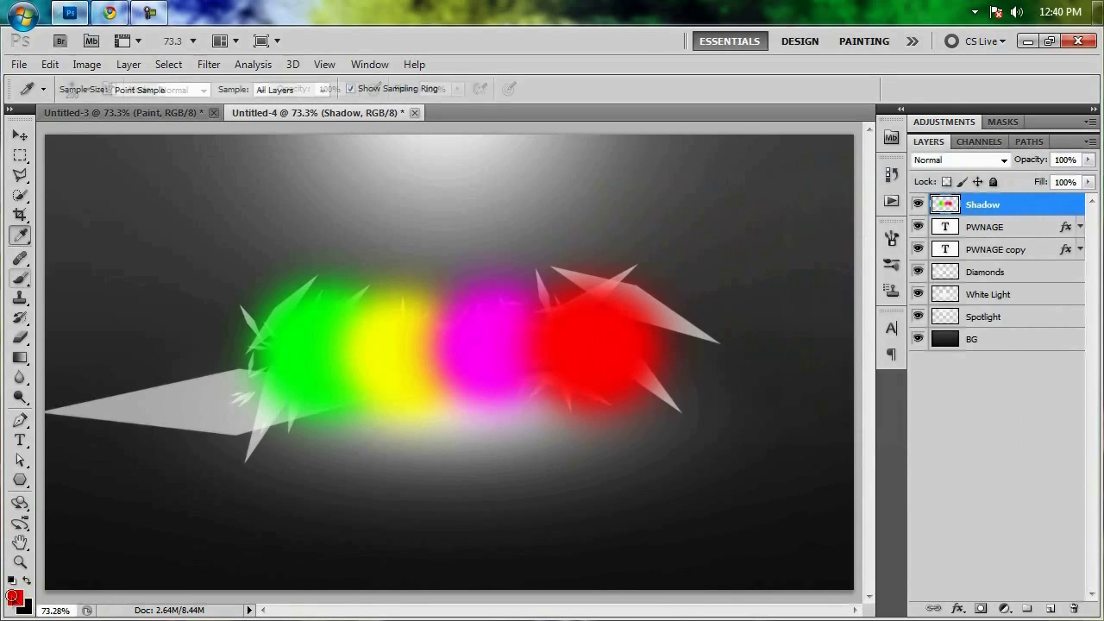
{"action": "left_click", "coordinate": [801, 385]}
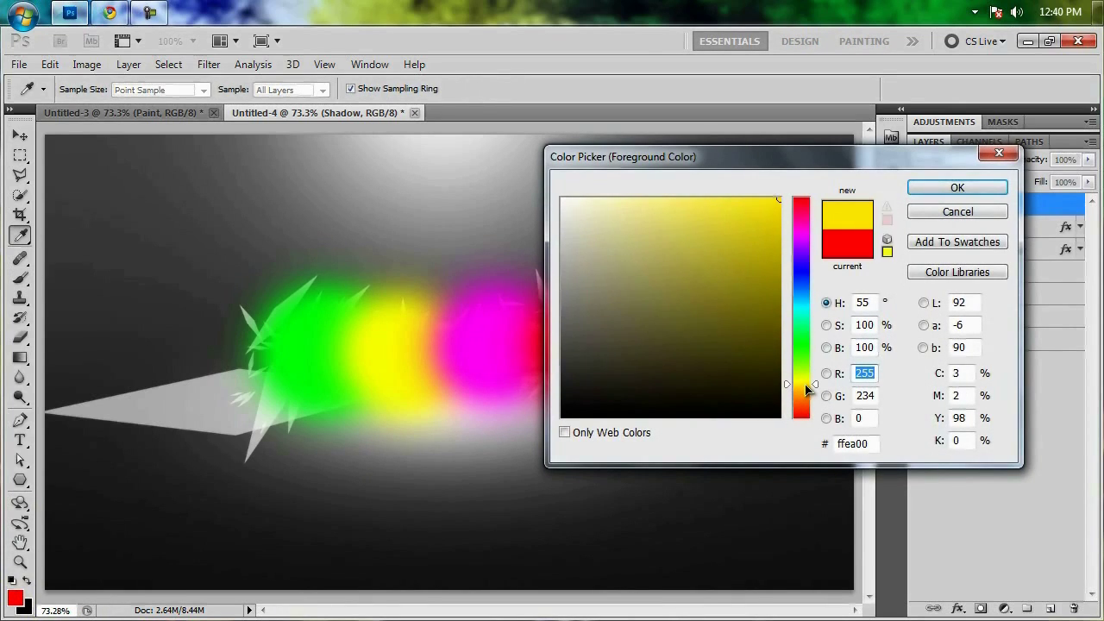
{"action": "left_click", "coordinate": [805, 383]}
{"action": "left_click", "coordinate": [956, 188]}
{"action": "left_click", "coordinate": [531, 311]}
{"action": "left_click", "coordinate": [524, 304]}
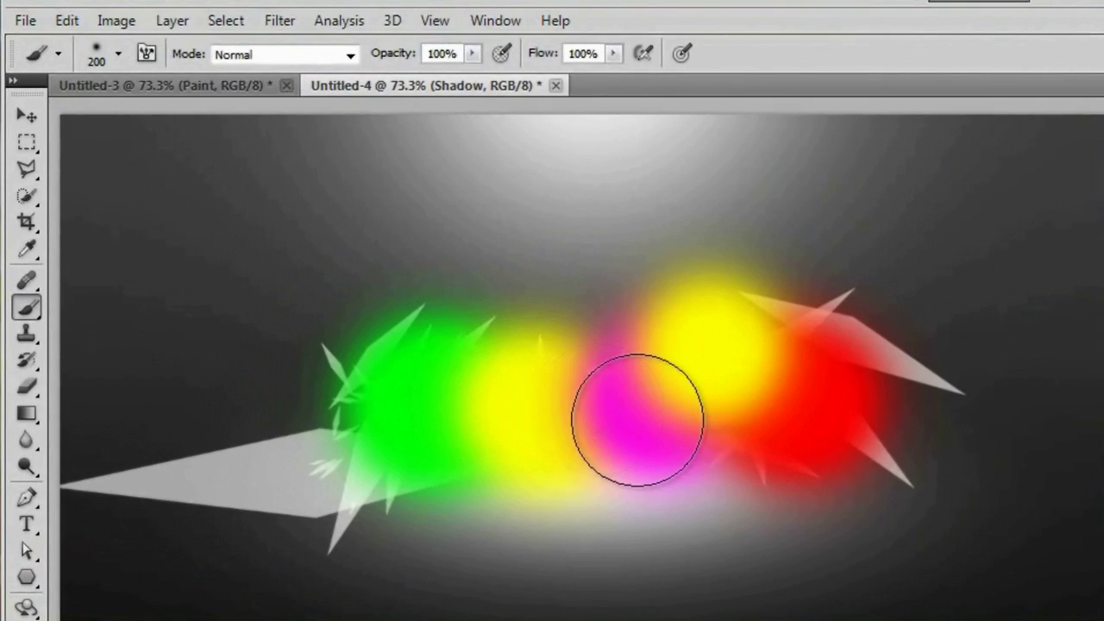
Apply a Motion Blur to the Shadow layer's color spots with an angle of 0° and a distance of 90 pixels
{"action": "left_click", "coordinate": [279, 20]}
{"action": "mouse_move", "coordinate": [284, 233]}
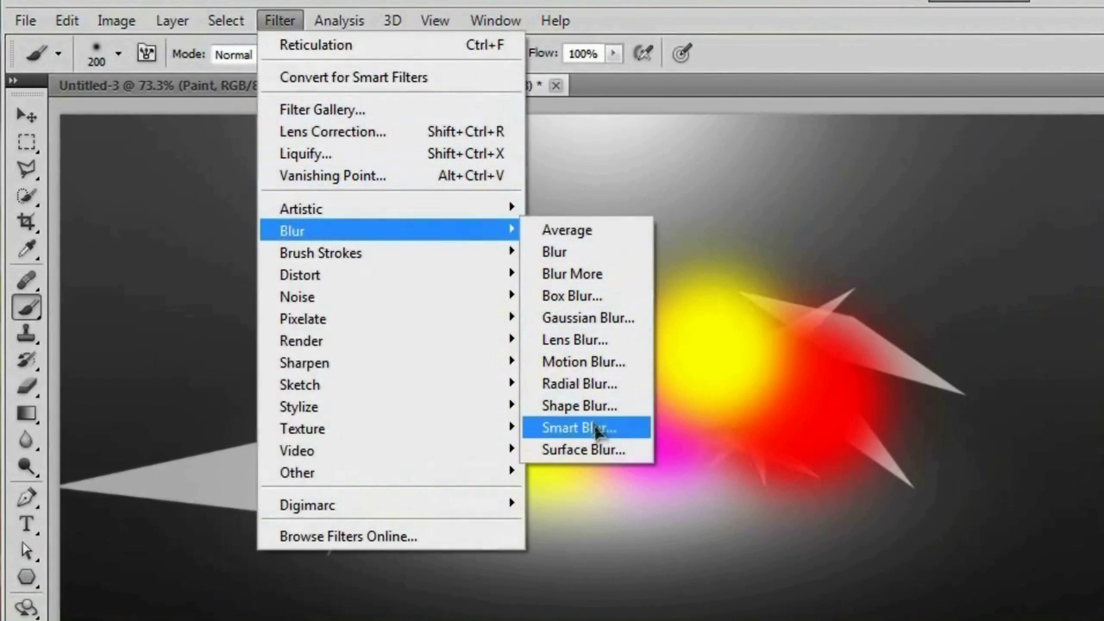
{"action": "left_click", "coordinate": [583, 362]}
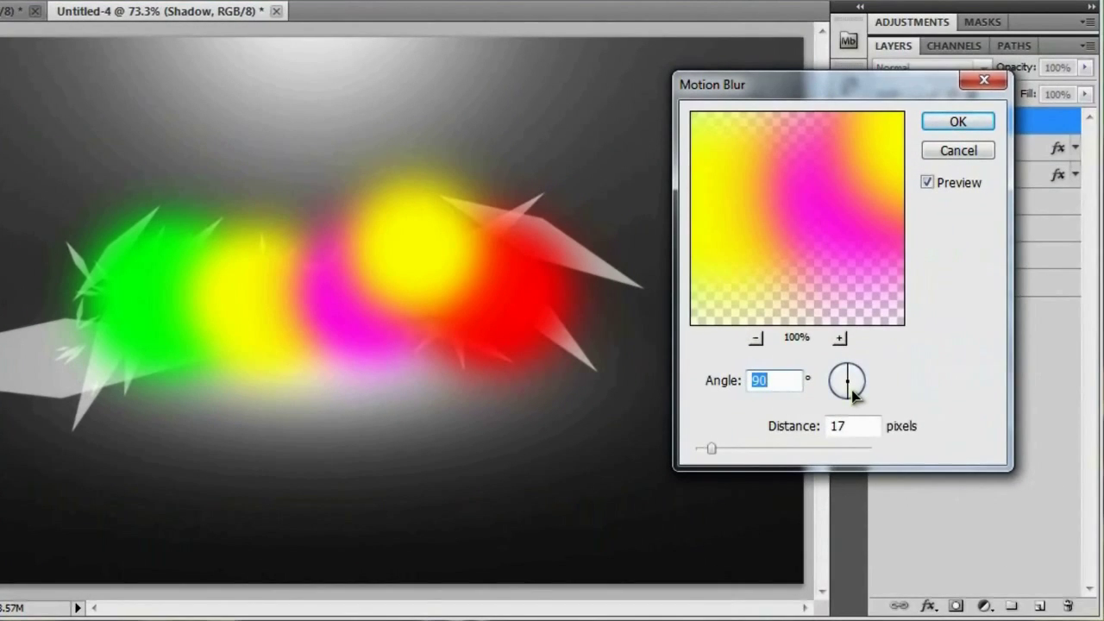
{"action": "double_click", "coordinate": [873, 425]}
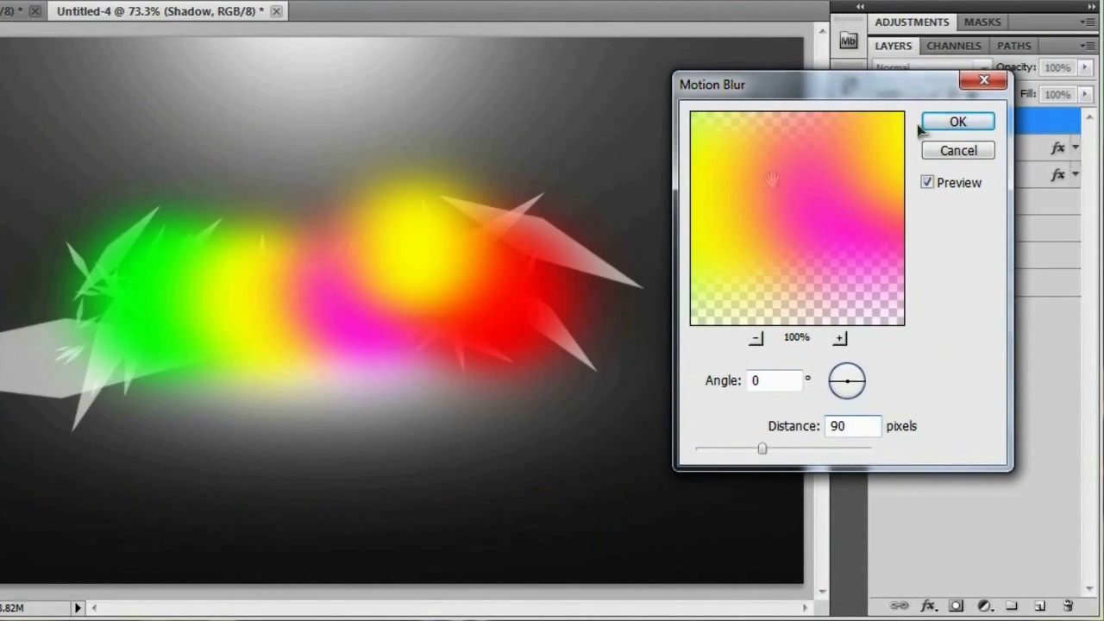
{"action": "left_click", "coordinate": [957, 122]}
Set the Shadow layer's blend mode to Vivid Light
{"action": "left_click", "coordinate": [946, 67]}
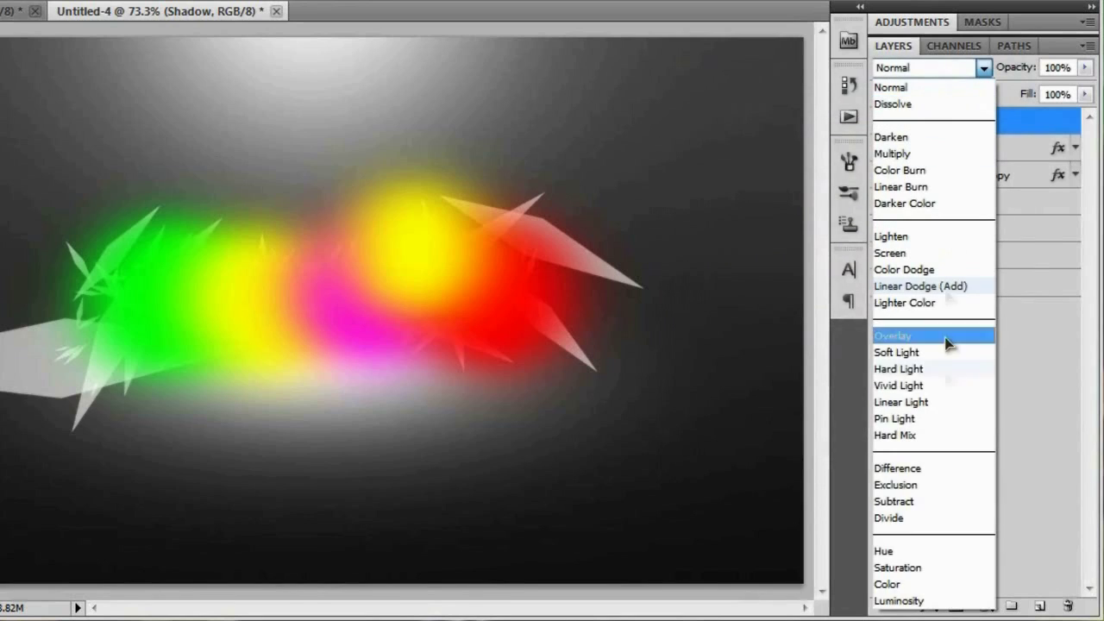
{"action": "left_click", "coordinate": [912, 386]}
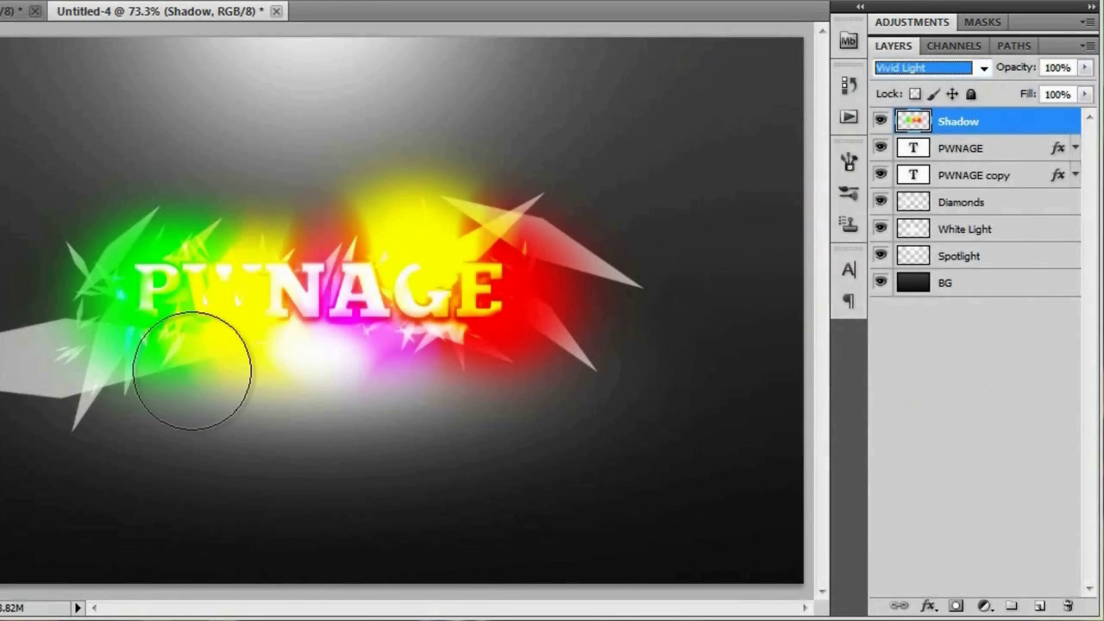
{"action": "mouse_move", "coordinate": [129, 355]}
{"action": "left_mouse_down"}
{"action": "mouse_move", "coordinate": [302, 289]}
{"action": "mouse_move", "coordinate": [238, 320]}
{"action": "mouse_move", "coordinate": [343, 352]}
{"action": "left_mouse_up"}
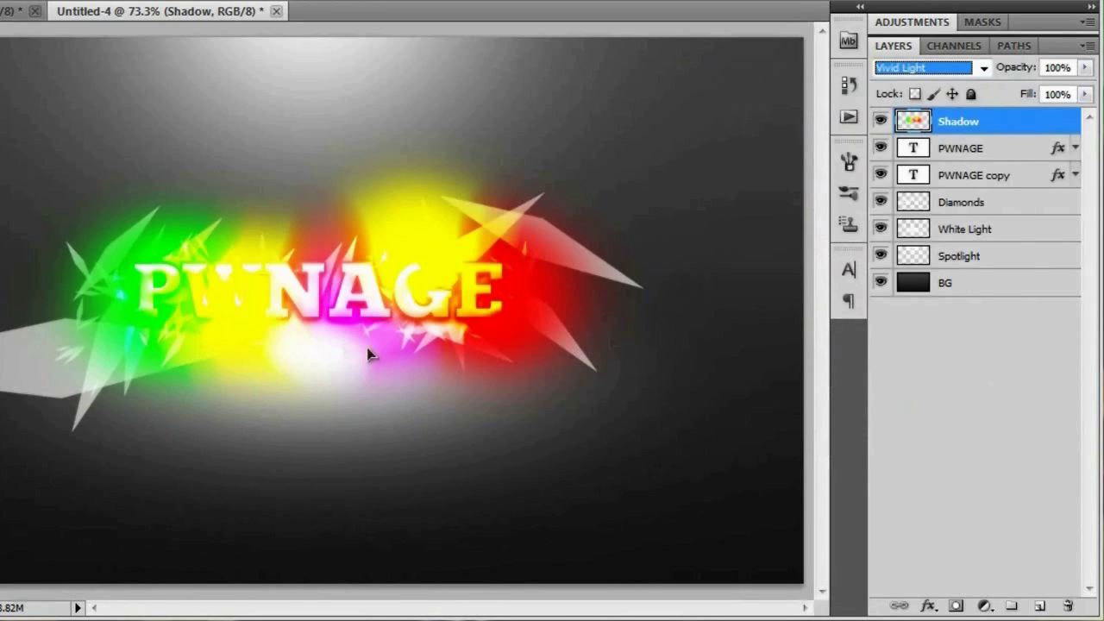
Add a layer mask to the Shadow layer and paint out the colors over and above the PWNAGE letters
{"action": "left_click", "coordinate": [956, 607]}
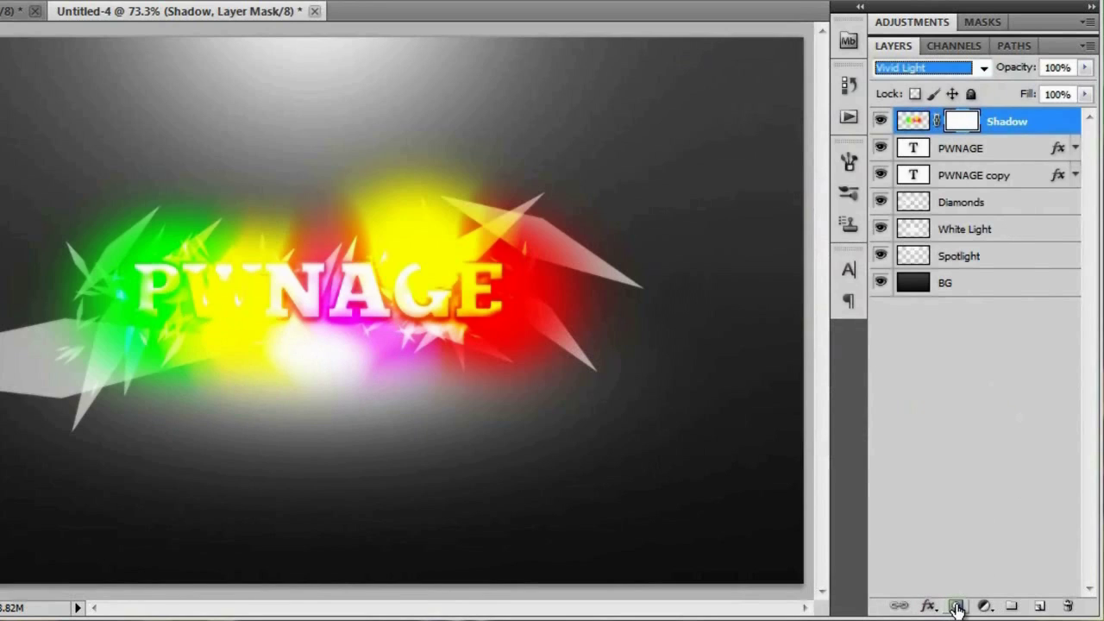
{"action": "left_click_drag", "start_coordinate": [199, 323], "coordinate": [230, 320]}
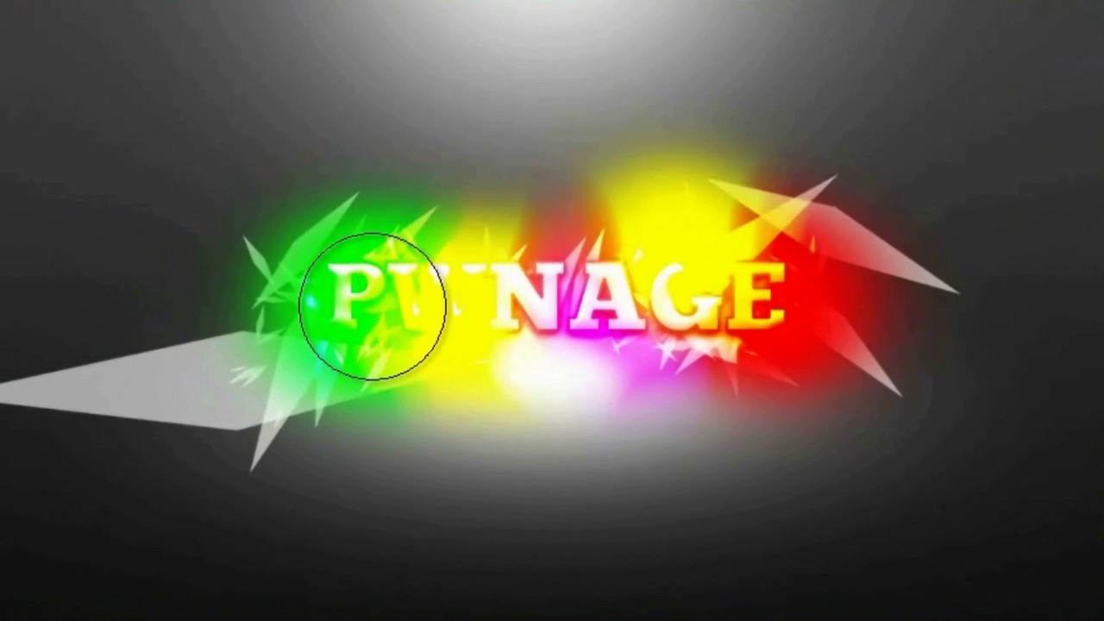
{"action": "mouse_move", "coordinate": [372, 306]}
{"action": "left_mouse_down"}
{"action": "mouse_move", "coordinate": [776, 301]}
{"action": "mouse_move", "coordinate": [508, 281]}
{"action": "mouse_move", "coordinate": [417, 293]}
{"action": "mouse_move", "coordinate": [521, 267]}
{"action": "mouse_move", "coordinate": [662, 265]}
{"action": "mouse_move", "coordinate": [618, 302]}
{"action": "mouse_move", "coordinate": [662, 338]}
{"action": "mouse_move", "coordinate": [569, 300]}
{"action": "mouse_move", "coordinate": [767, 271]}
{"action": "mouse_move", "coordinate": [765, 283]}
{"action": "mouse_move", "coordinate": [739, 285]}
{"action": "mouse_move", "coordinate": [364, 285]}
{"action": "mouse_move", "coordinate": [732, 291]}
{"action": "mouse_move", "coordinate": [732, 257]}
{"action": "mouse_move", "coordinate": [623, 226]}
{"action": "mouse_move", "coordinate": [366, 212]}
{"action": "mouse_move", "coordinate": [676, 157]}
{"action": "mouse_move", "coordinate": [774, 169]}
{"action": "mouse_move", "coordinate": [668, 184]}
{"action": "mouse_move", "coordinate": [664, 214]}
{"action": "mouse_move", "coordinate": [645, 230]}
{"action": "mouse_move", "coordinate": [393, 220]}
{"action": "mouse_move", "coordinate": [660, 233]}
{"action": "left_mouse_up"}
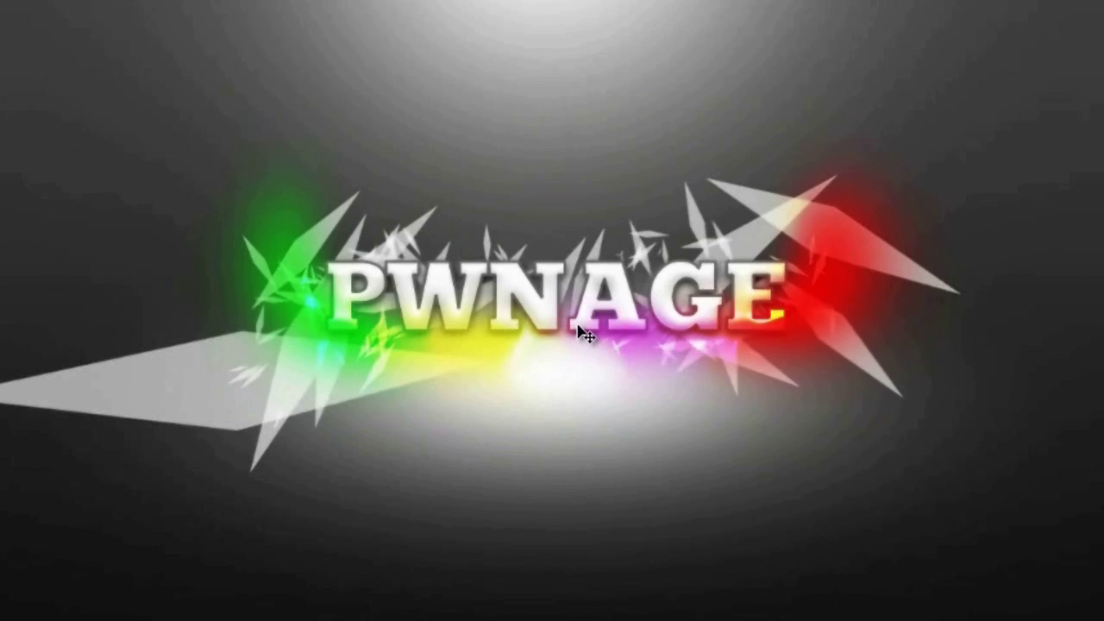
{"action": "key", "text": "b"}
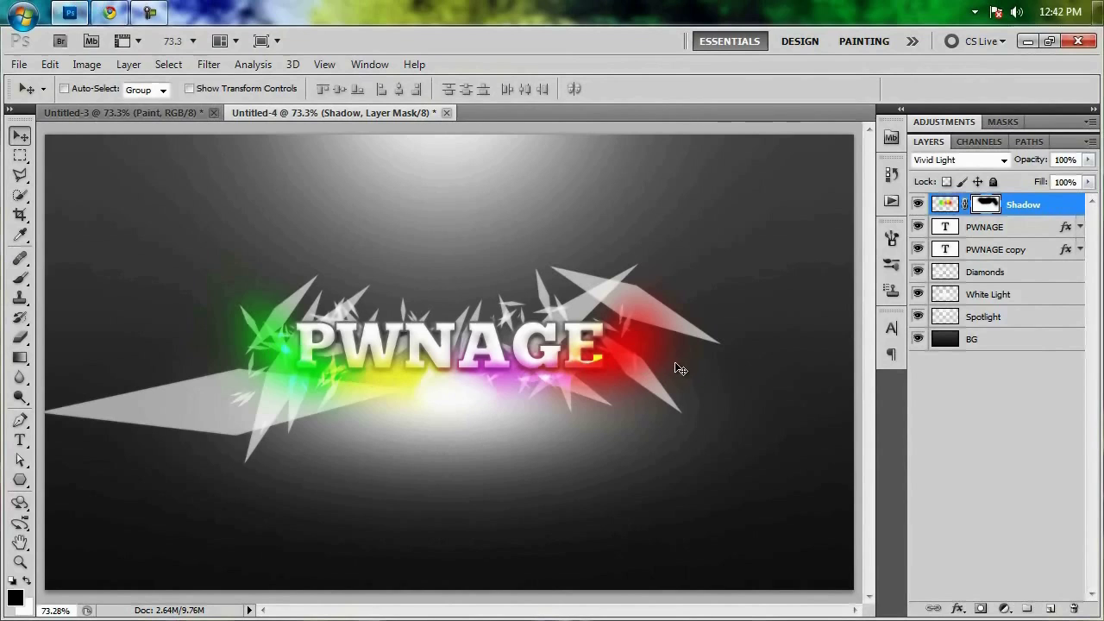
Add a Black & White adjustment layer above the Shadow layer and set its Reds to -27
{"action": "left_click", "coordinate": [937, 123]}
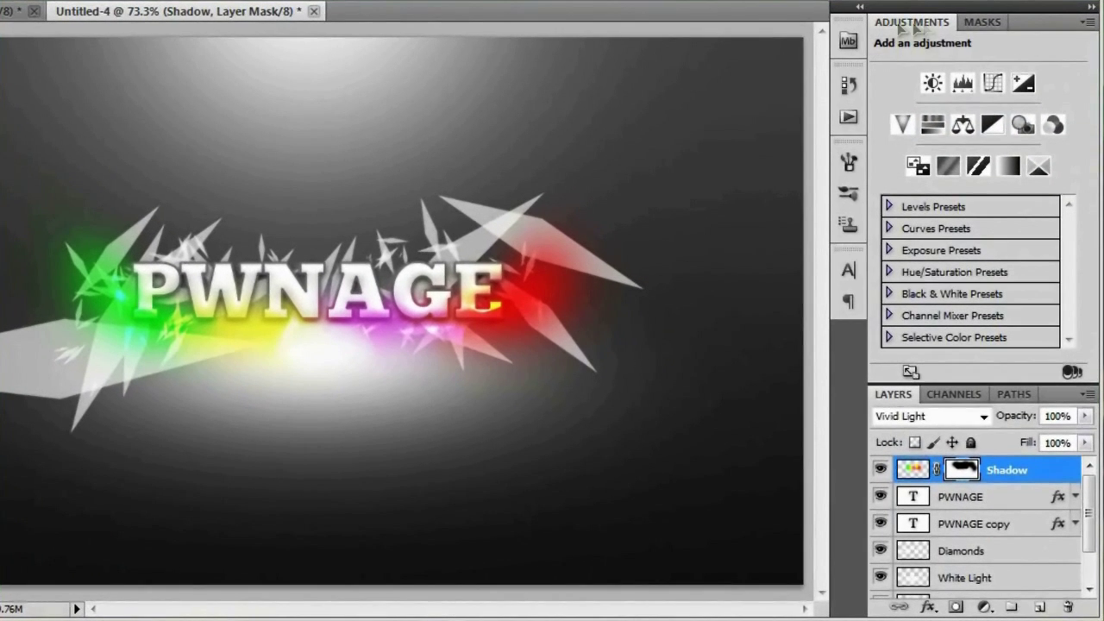
{"action": "left_click", "coordinate": [993, 128]}
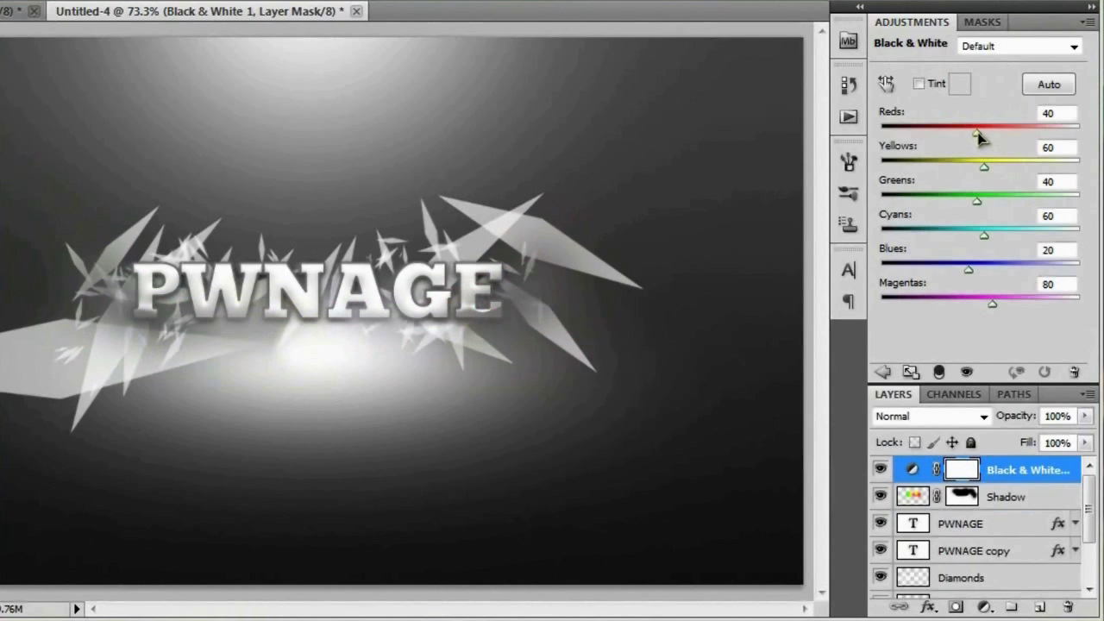
{"action": "left_click_drag", "start_coordinate": [977, 134], "coordinate": [957, 138]}
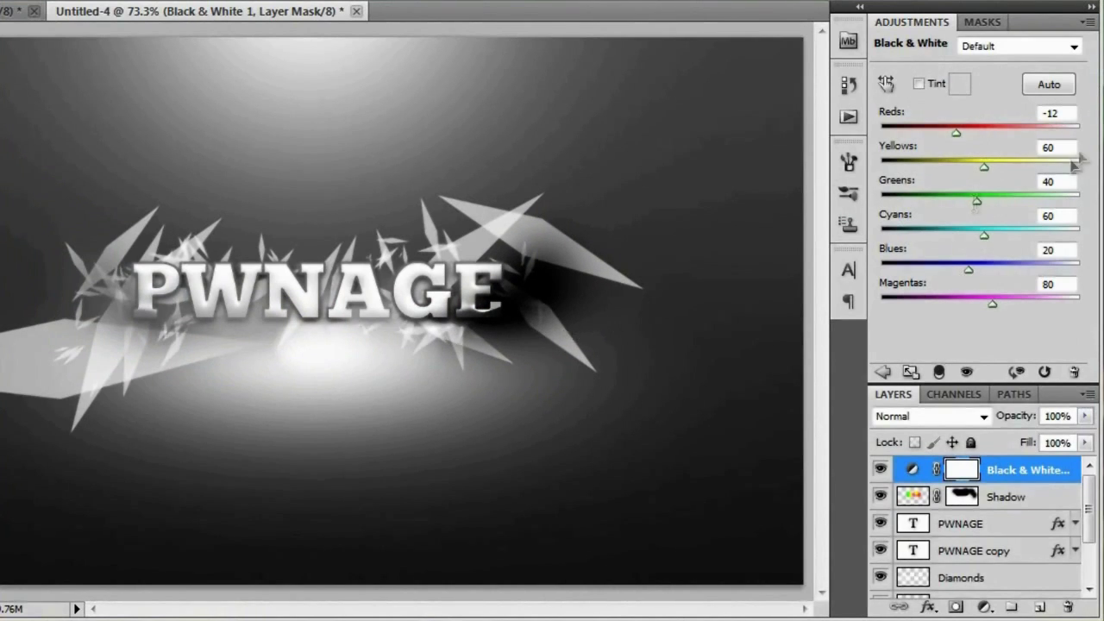
{"action": "mouse_move", "coordinate": [957, 138]}
{"action": "left_mouse_down"}
{"action": "mouse_move", "coordinate": [911, 137]}
{"action": "mouse_move", "coordinate": [971, 142]}
{"action": "mouse_move", "coordinate": [952, 144]}
{"action": "left_mouse_up"}
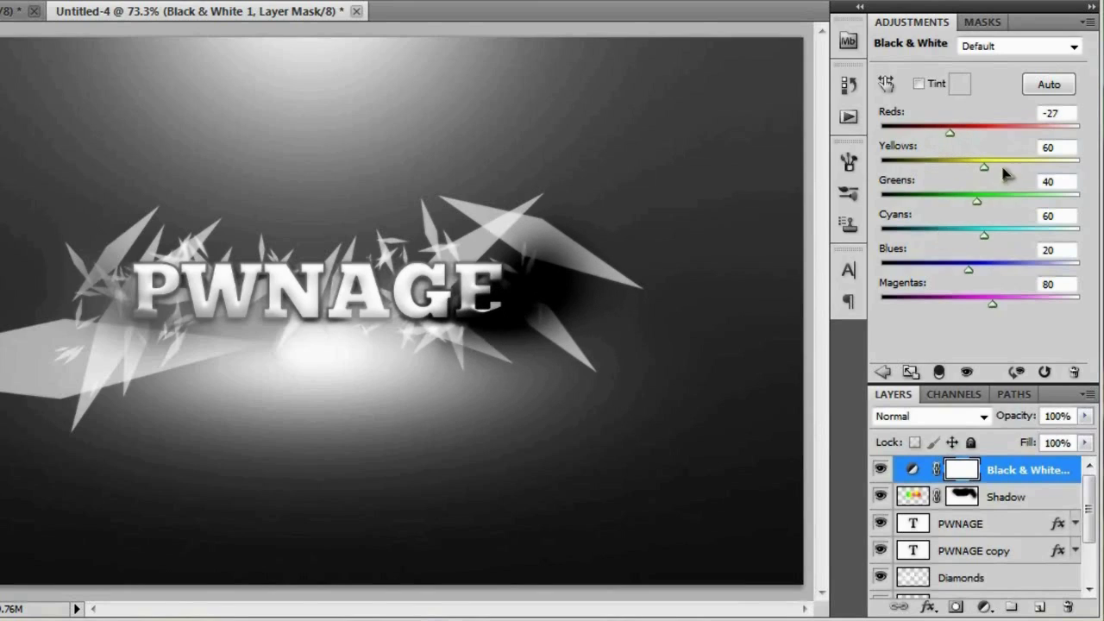
Set the Black & White adjustment's Yellows to -48, Greens to -59, Cyans to -14 and Magentas to -98
{"action": "left_click_drag", "start_coordinate": [985, 169], "coordinate": [918, 171]}
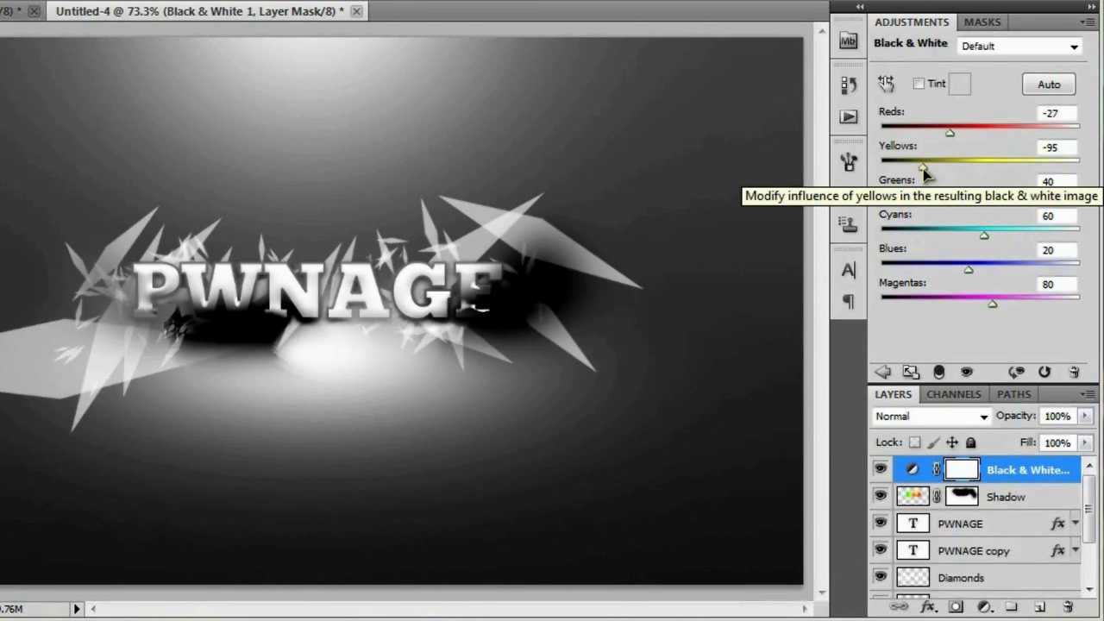
{"action": "left_click_drag", "start_coordinate": [976, 201], "coordinate": [941, 201]}
{"action": "left_click_drag", "start_coordinate": [958, 243], "coordinate": [961, 235]}
{"action": "left_click_drag", "start_coordinate": [993, 306], "coordinate": [944, 302]}
{"action": "left_click_drag", "start_coordinate": [961, 235], "coordinate": [937, 201]}
{"action": "left_click_drag", "start_coordinate": [940, 167], "coordinate": [943, 172]}
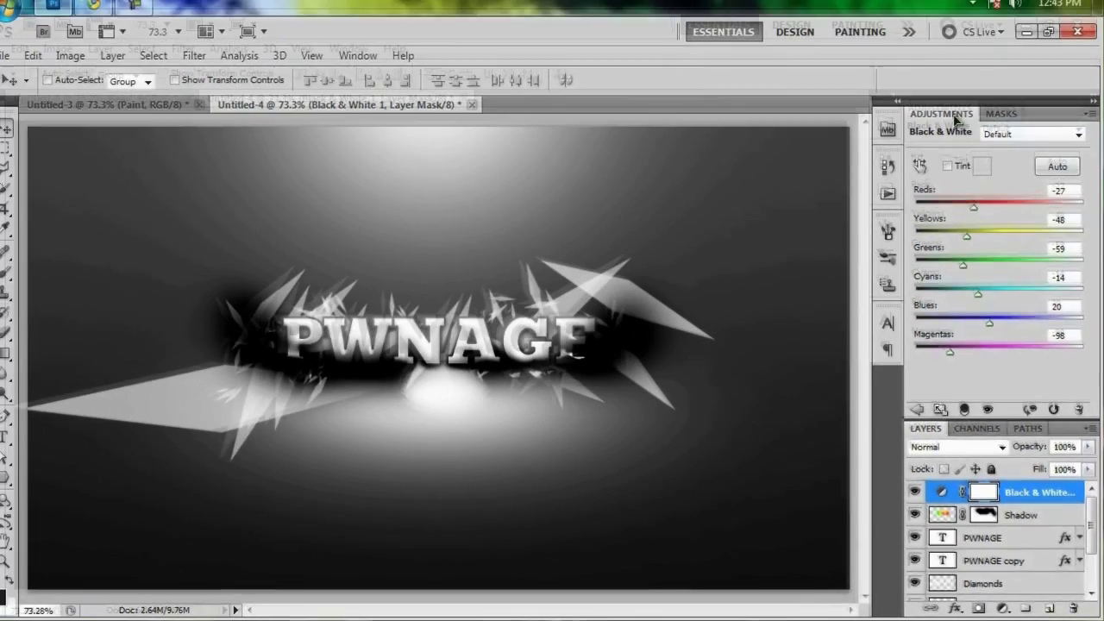
{"action": "double_click", "coordinate": [911, 22]}
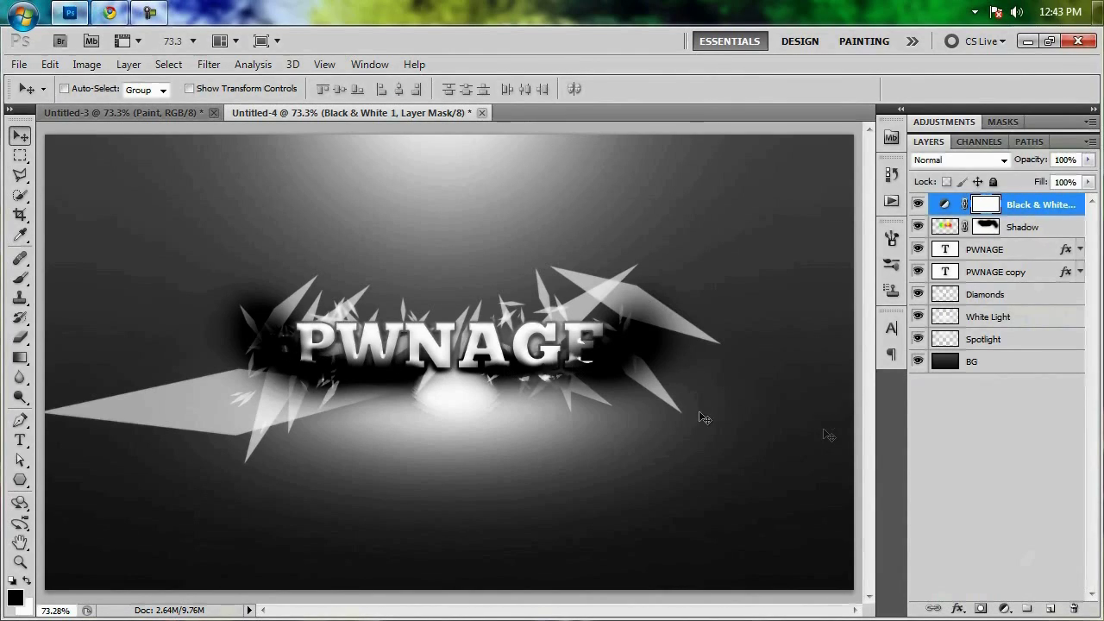
Create a new layer above the Black & White adjustment and name it Color
{"action": "left_click", "coordinate": [1049, 610]}
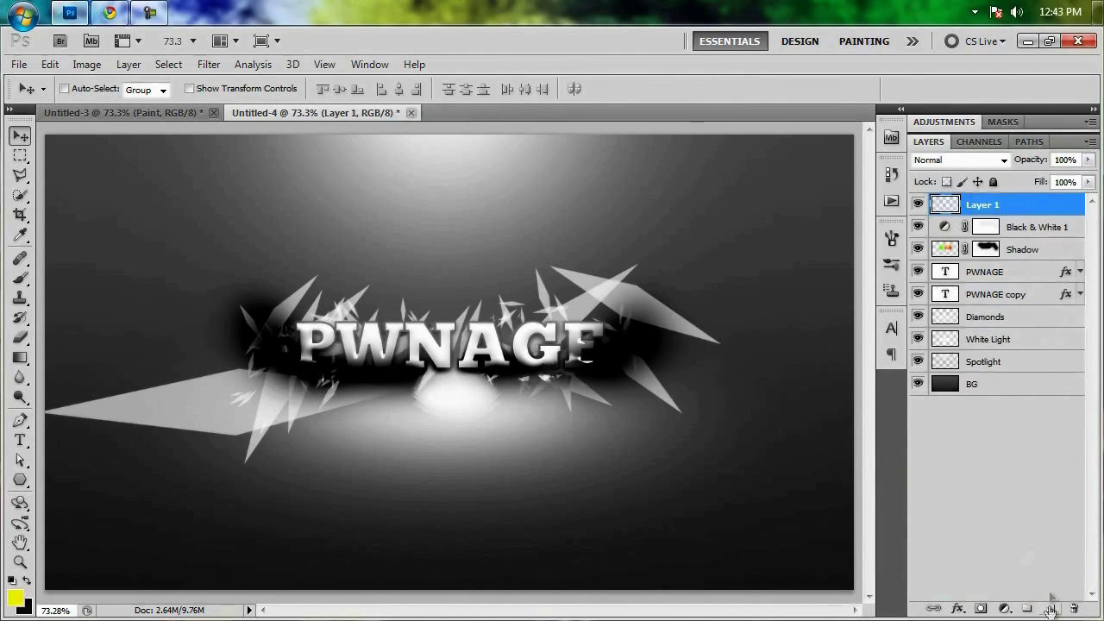
{"action": "left_click", "coordinate": [985, 204]}
{"action": "type", "text": "Color"}
{"action": "key", "text": "Return"}
Paint a soft cyan (#00f6ff) spot over the first letter of PWNAGE on the Color layer with a 300-pixel brush
{"action": "key", "text": "b"}
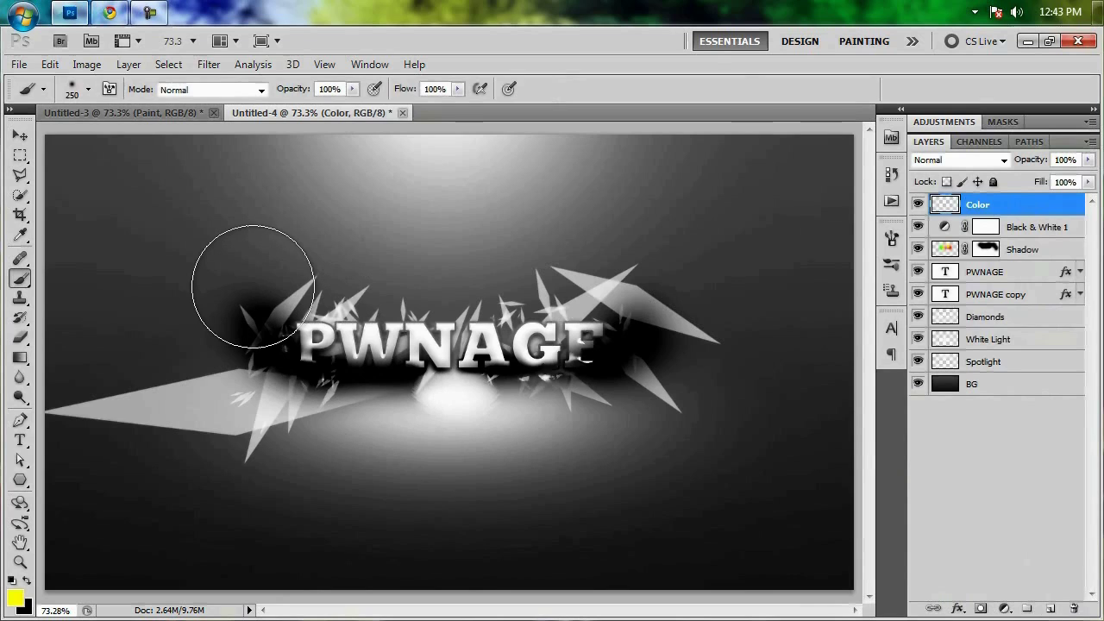
{"action": "key", "text": "bracketright"}
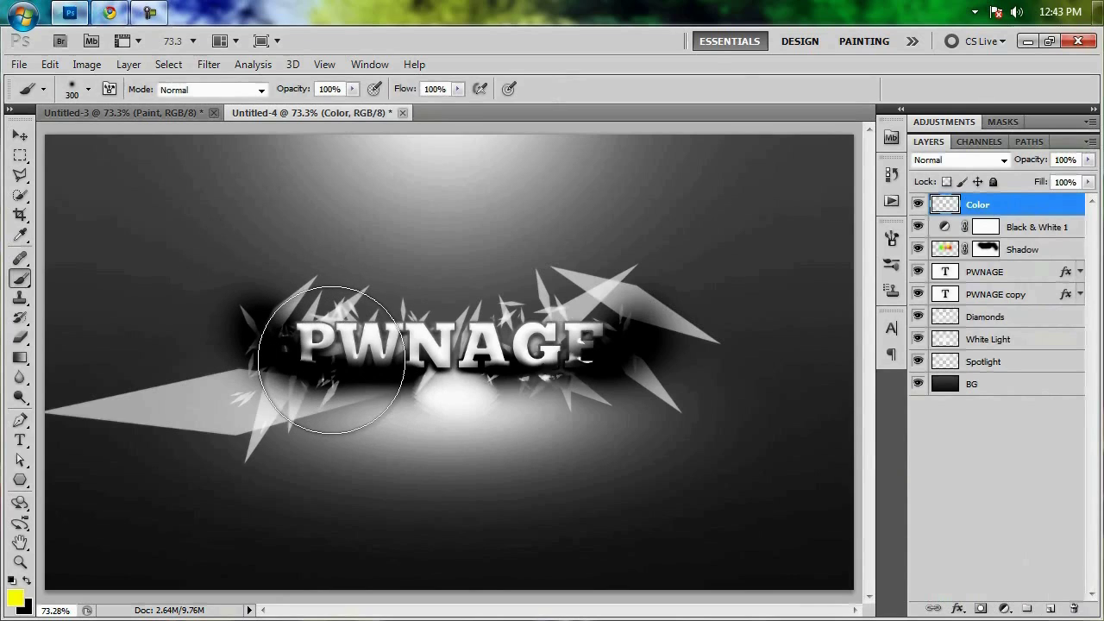
{"action": "left_click", "coordinate": [16, 596]}
{"action": "left_click_drag", "start_coordinate": [798, 300], "coordinate": [798, 307]}
{"action": "left_click", "coordinate": [957, 187]}
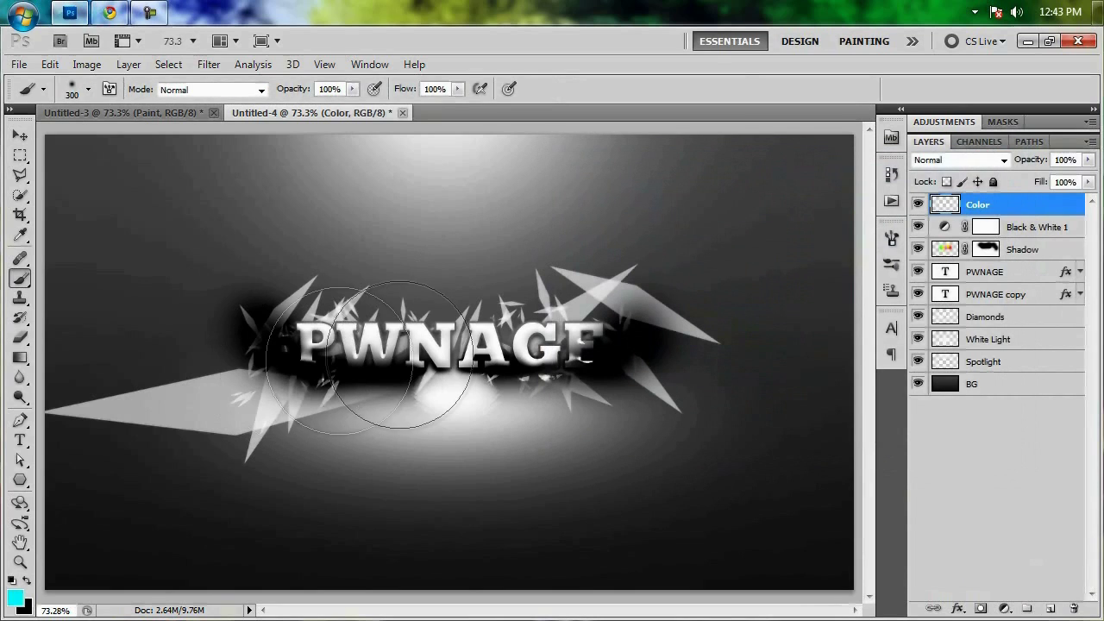
{"action": "mouse_move", "coordinate": [308, 357]}
{"action": "left_mouse_down"}
{"action": "mouse_move", "coordinate": [320, 354]}
{"action": "mouse_move", "coordinate": [319, 337]}
{"action": "left_mouse_up"}
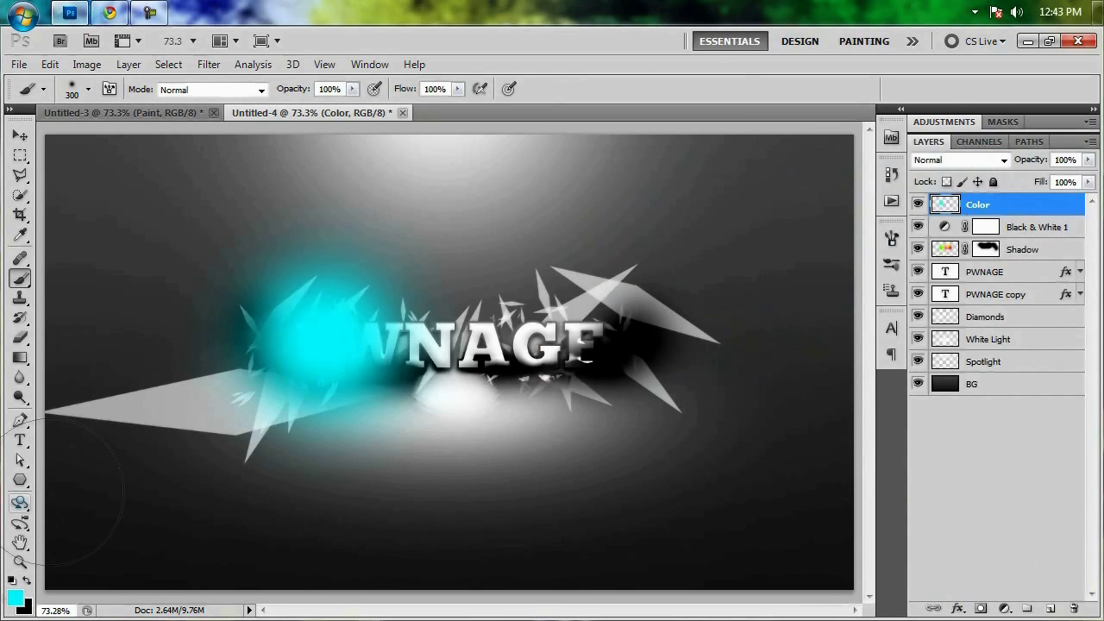
Paint a soft magenta spot on the Color layer, just right of the cyan spot
{"action": "left_click", "coordinate": [16, 596]}
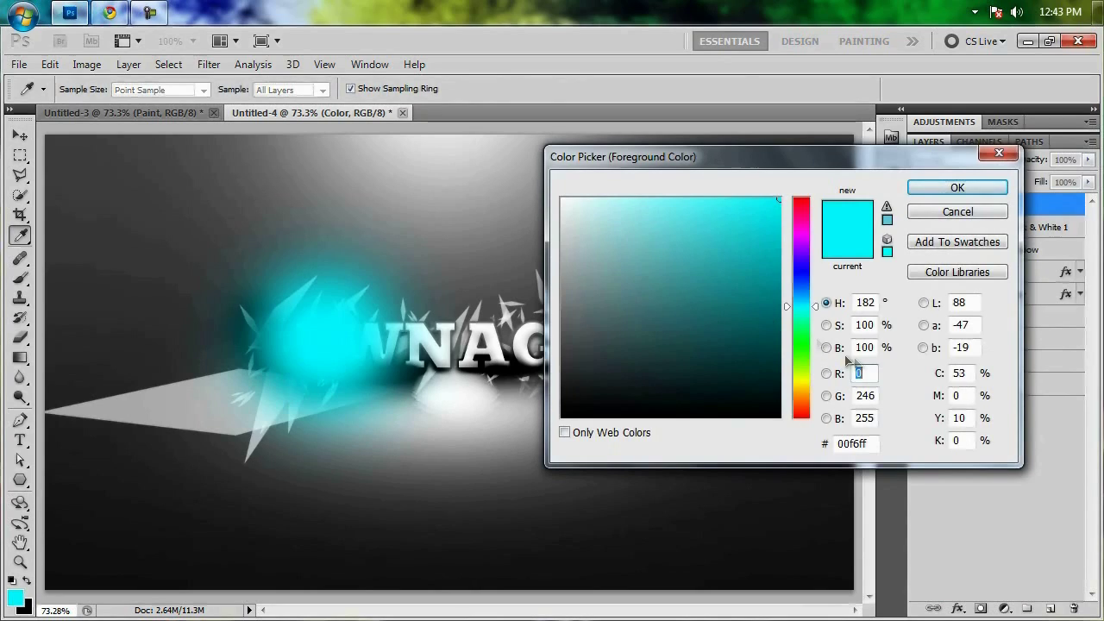
{"action": "left_click_drag", "start_coordinate": [813, 307], "coordinate": [814, 234]}
{"action": "left_click", "coordinate": [978, 186]}
{"action": "mouse_move", "coordinate": [429, 358]}
{"action": "left_mouse_down"}
{"action": "mouse_move", "coordinate": [448, 333]}
{"action": "mouse_move", "coordinate": [405, 345]}
{"action": "left_mouse_up"}
Paint a soft golden-yellow spot on the Color layer, just right of the magenta spot
{"action": "left_click", "coordinate": [22, 589]}
{"action": "left_click_drag", "start_coordinate": [812, 390], "coordinate": [811, 385]}
{"action": "left_click", "coordinate": [955, 187]}
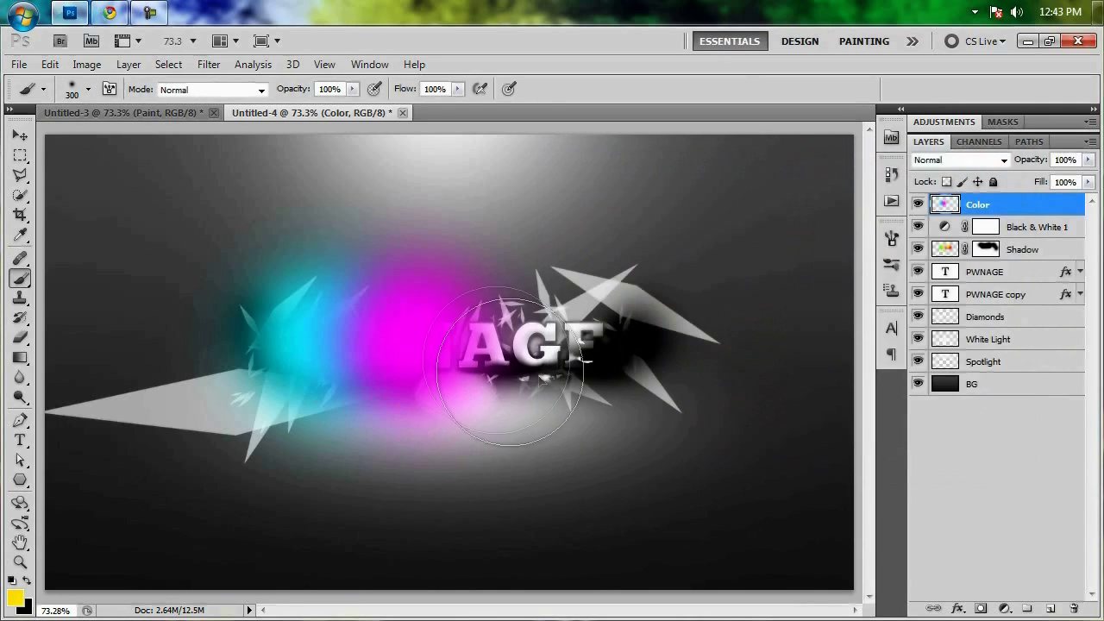
{"action": "mouse_move", "coordinate": [483, 345]}
{"action": "left_mouse_down"}
{"action": "mouse_move", "coordinate": [469, 333]}
{"action": "mouse_move", "coordinate": [506, 333]}
{"action": "mouse_move", "coordinate": [466, 362]}
{"action": "left_mouse_up"}
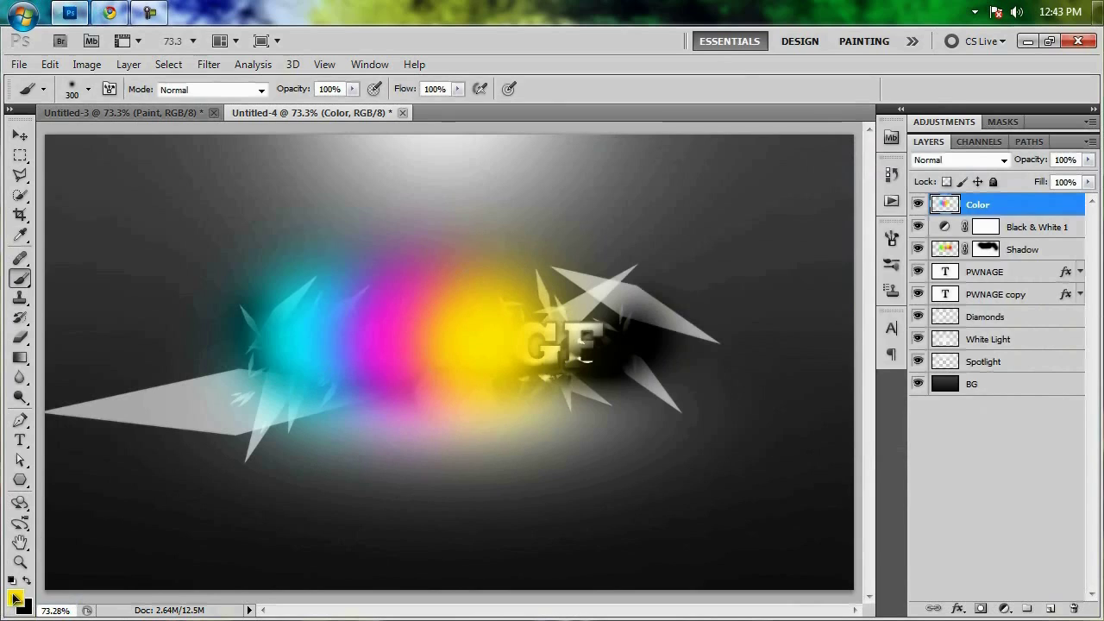
Paint a soft orange (#ff7e00) spot on the Color layer over the last letters of PWNAGE
{"action": "left_click", "coordinate": [15, 598]}
{"action": "left_click_drag", "start_coordinate": [814, 388], "coordinate": [815, 400]}
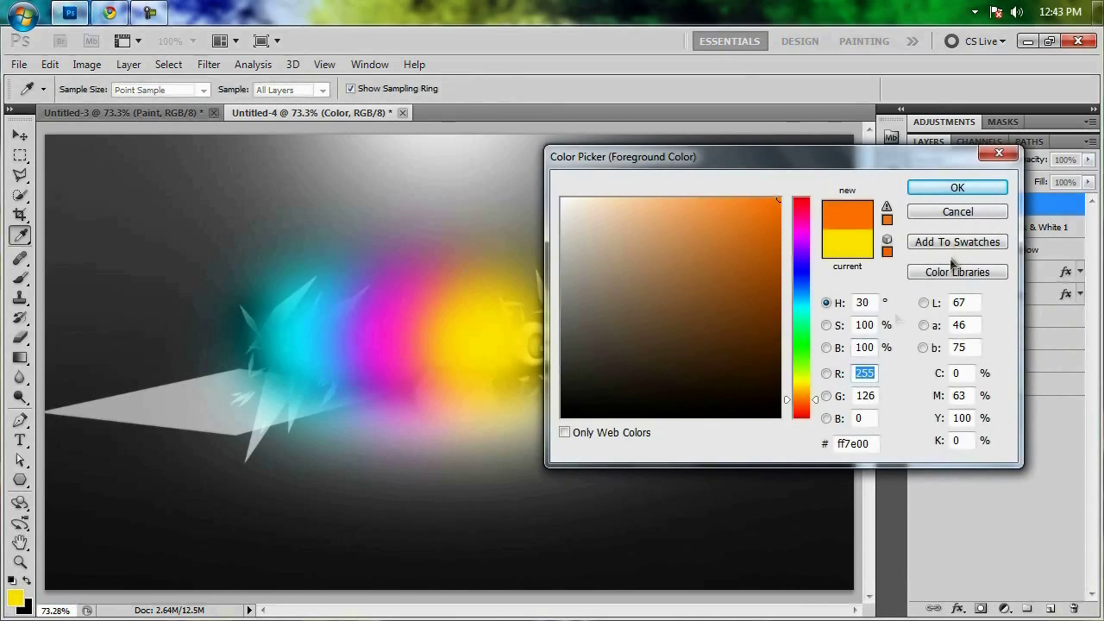
{"action": "left_click", "coordinate": [957, 188]}
{"action": "mouse_move", "coordinate": [628, 325]}
{"action": "left_mouse_down"}
{"action": "mouse_move", "coordinate": [560, 332]}
{"action": "mouse_move", "coordinate": [584, 345]}
{"action": "left_mouse_up"}
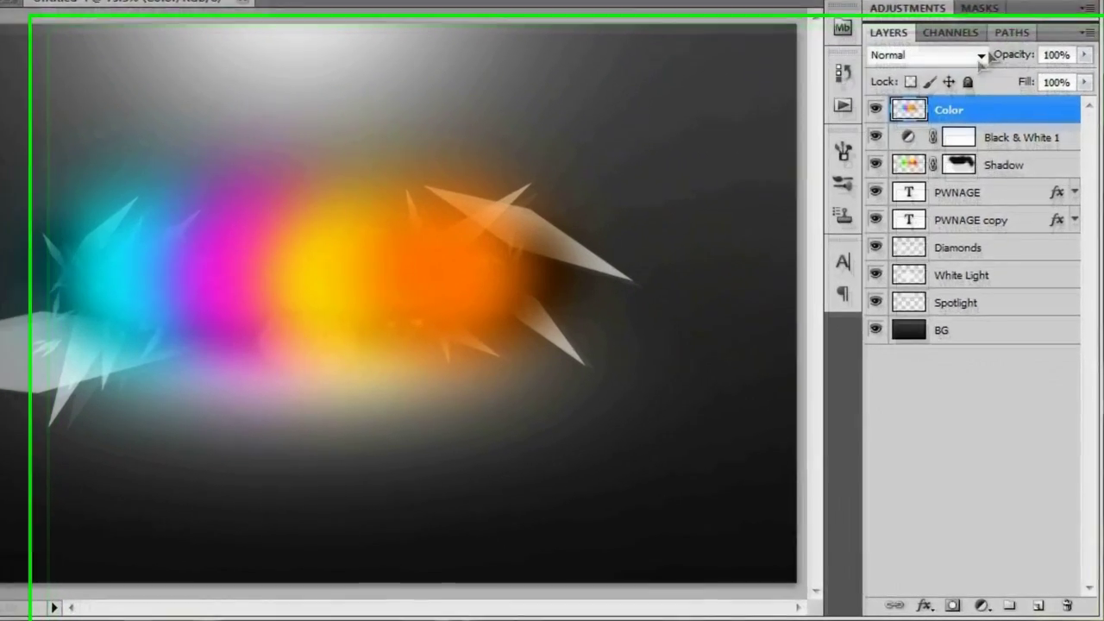
Set the Color layer's blend mode to Color and apply a Gaussian Blur with a radius of 20 pixels
{"action": "left_click", "coordinate": [953, 163]}
{"action": "left_click", "coordinate": [886, 580]}
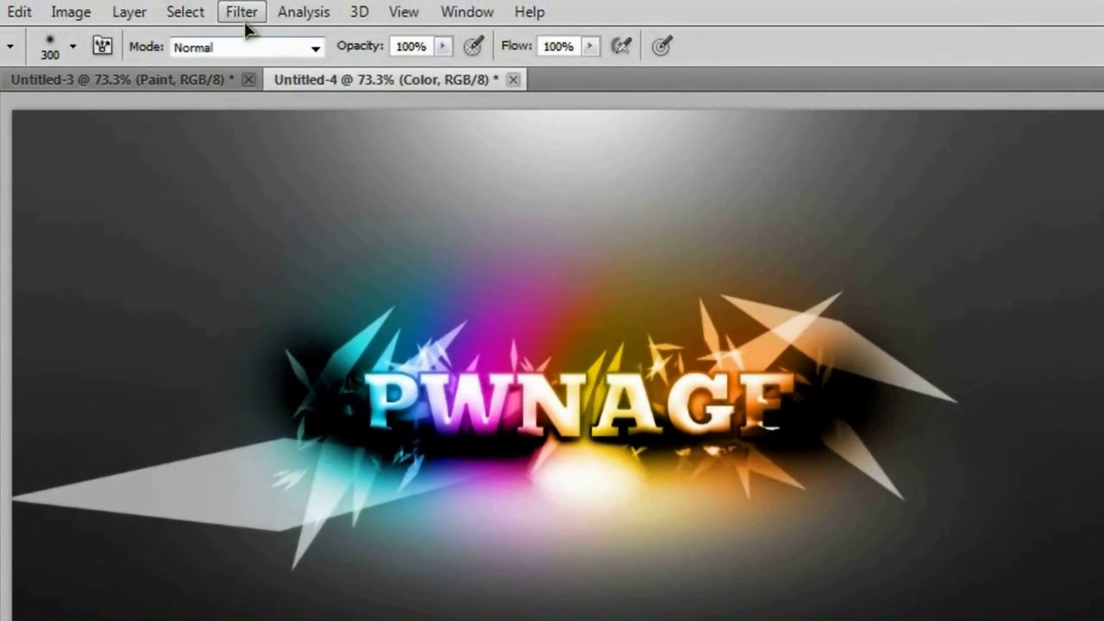
{"action": "left_click", "coordinate": [242, 12]}
{"action": "mouse_move", "coordinate": [362, 231]}
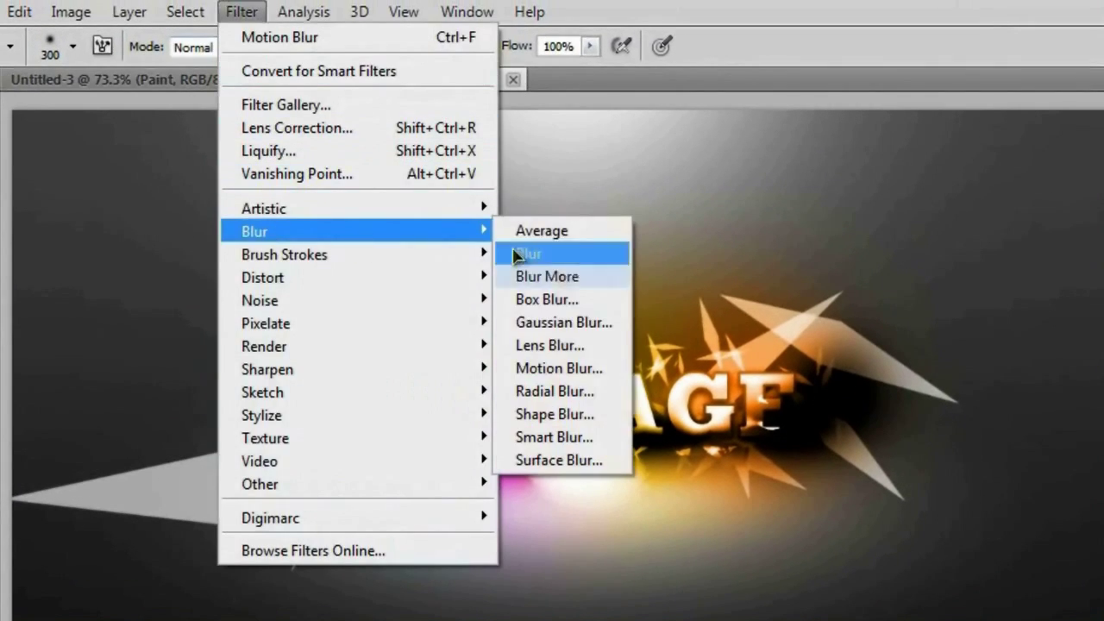
{"action": "left_click", "coordinate": [555, 320]}
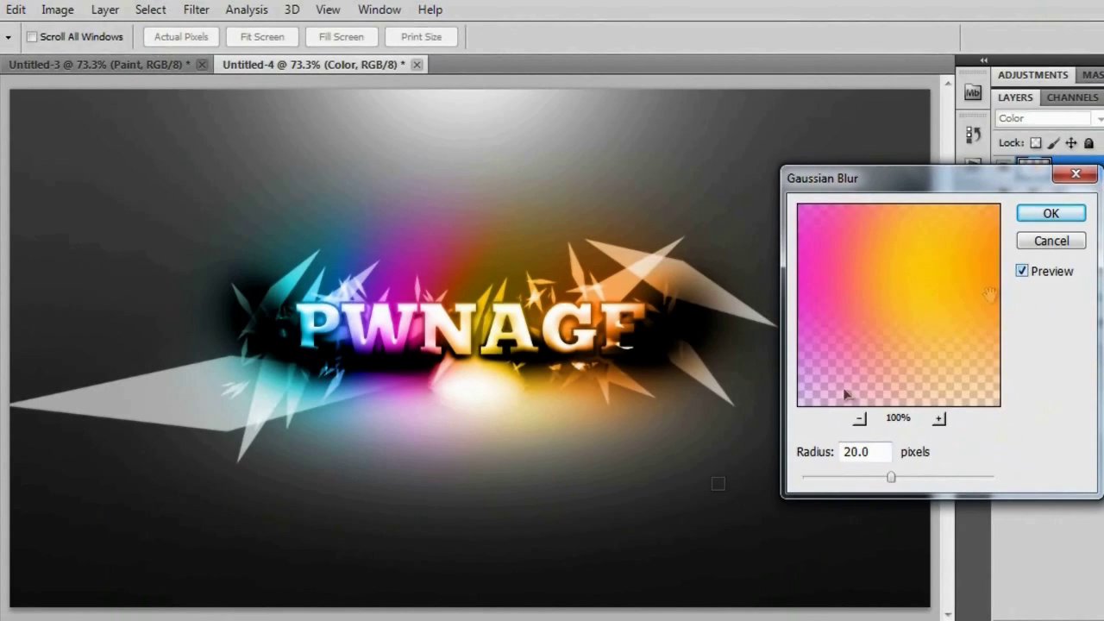
{"action": "left_click", "coordinate": [1026, 215]}
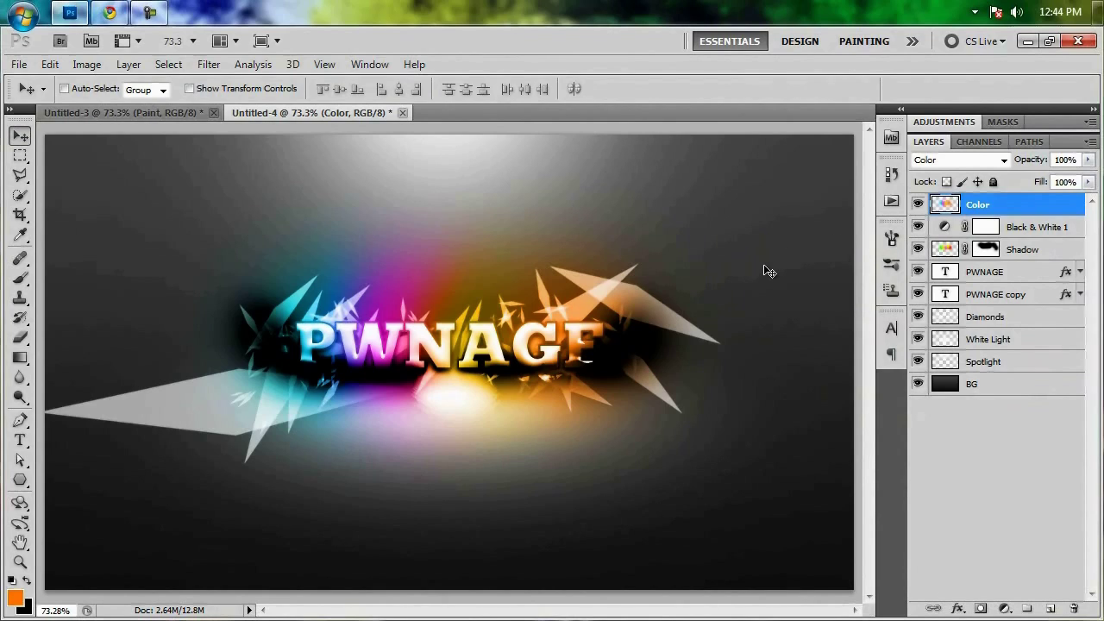
Stamp all visible layers into a new merged layer at the top of the layer stack
{"action": "key", "text": "ctrl+shift+alt+e"}
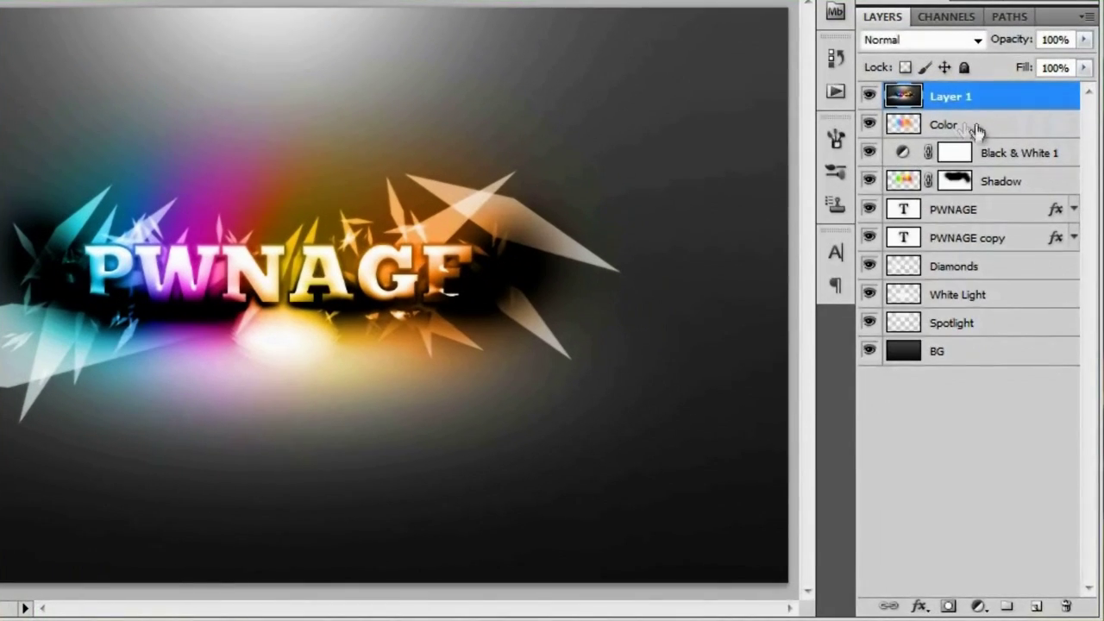
{"action": "right_click", "coordinate": [976, 130]}
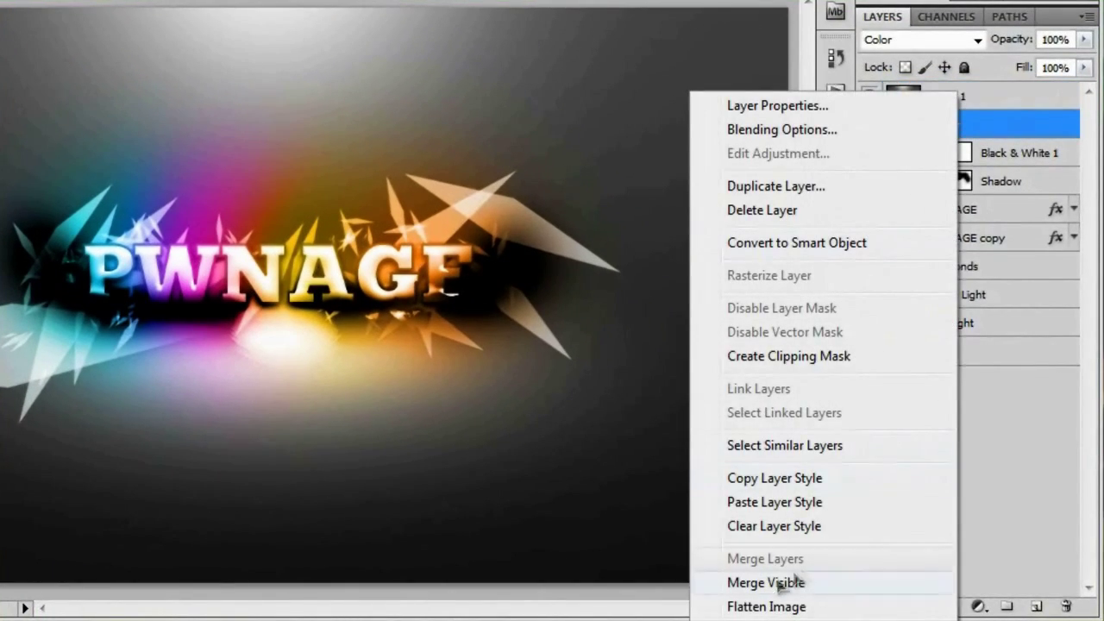
{"action": "left_click", "coordinate": [1008, 126]}
Rename the merged top layer to Reduce Noise
{"action": "left_click", "coordinate": [931, 99]}
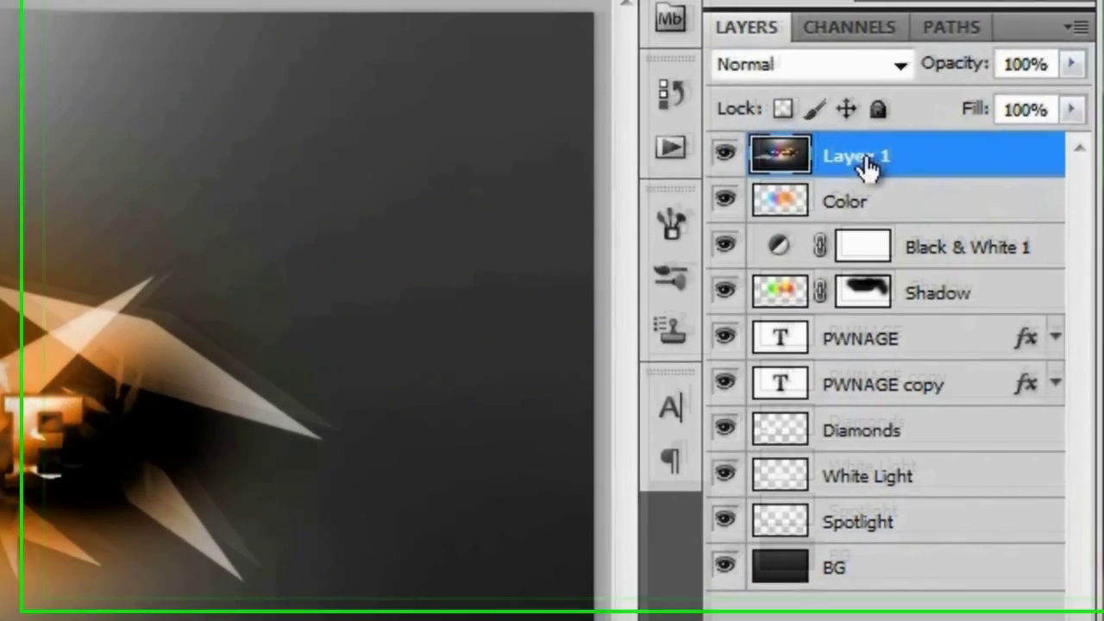
{"action": "double_click", "coordinate": [867, 164]}
{"action": "type", "text": "Sh"}
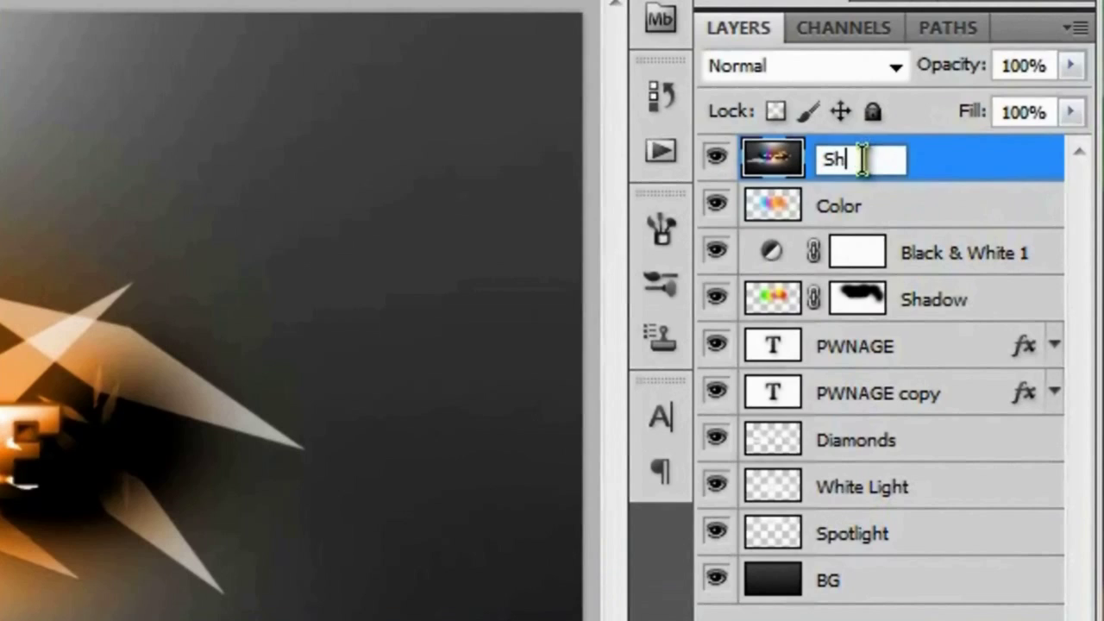
{"action": "type", "text": "arpe"}
{"action": "key", "text": "BackSpace"}
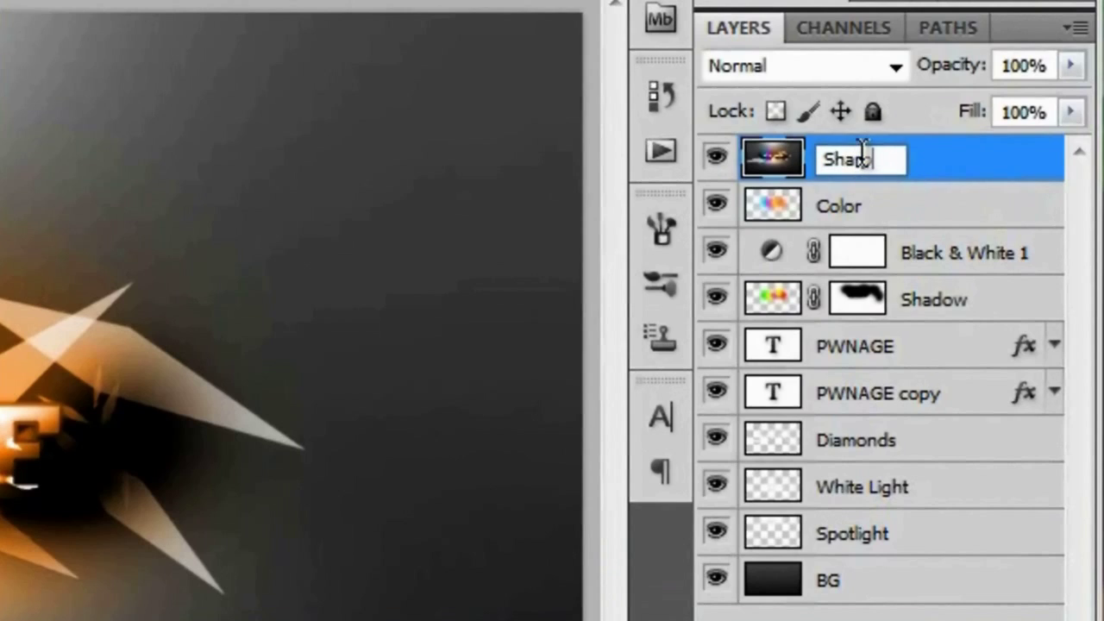
{"action": "type", "text": "Red"}
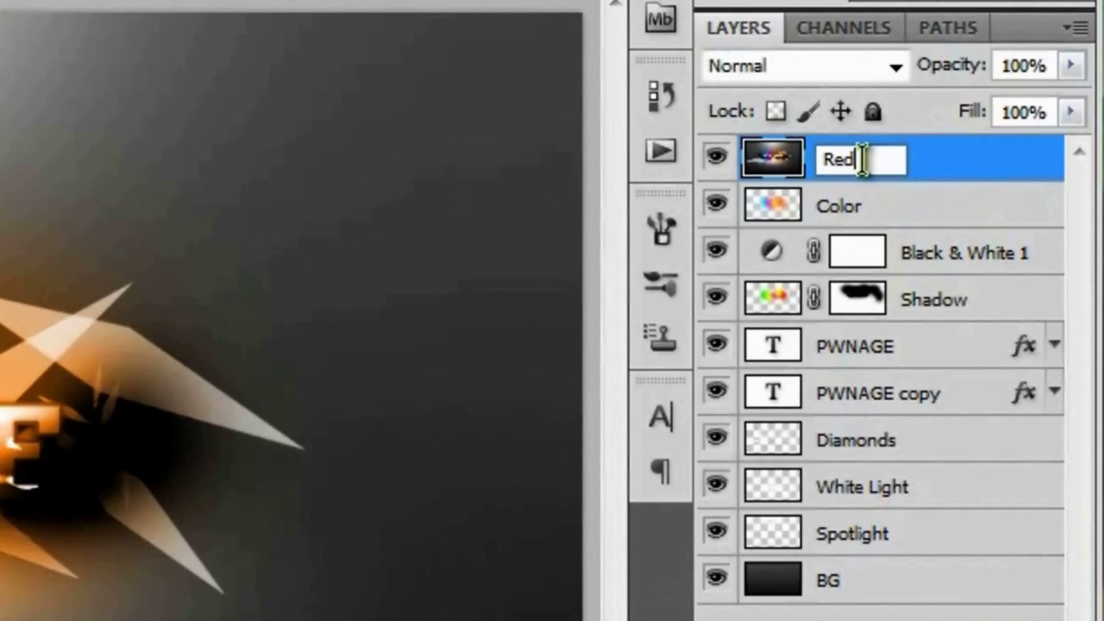
{"action": "type", "text": "uce Noise"}
{"action": "key", "text": "Return"}
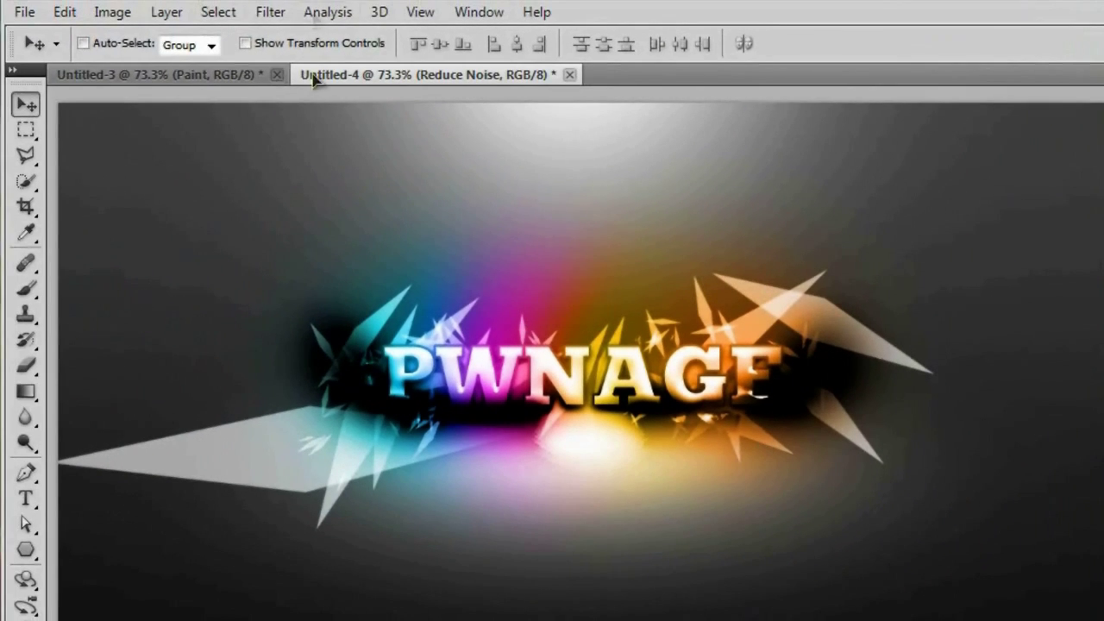
Apply the Reduce Noise filter with strength 10, preserve details 100%, color noise 15%, sharpen details 60% and JPEG artifact removal
{"action": "left_click", "coordinate": [281, 14]}
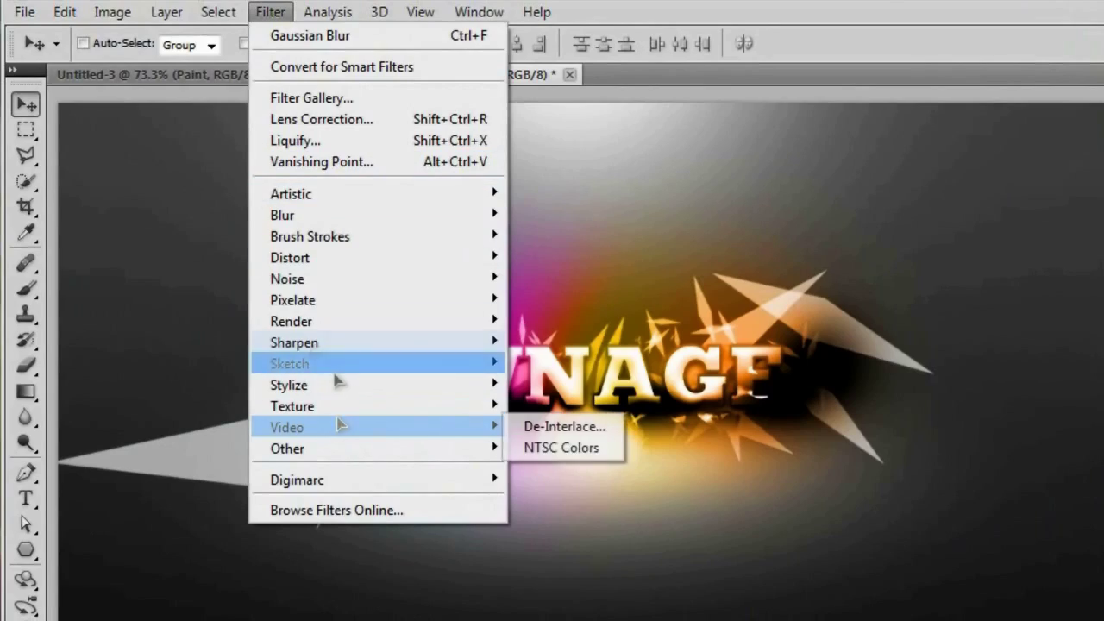
{"action": "mouse_move", "coordinate": [279, 278]}
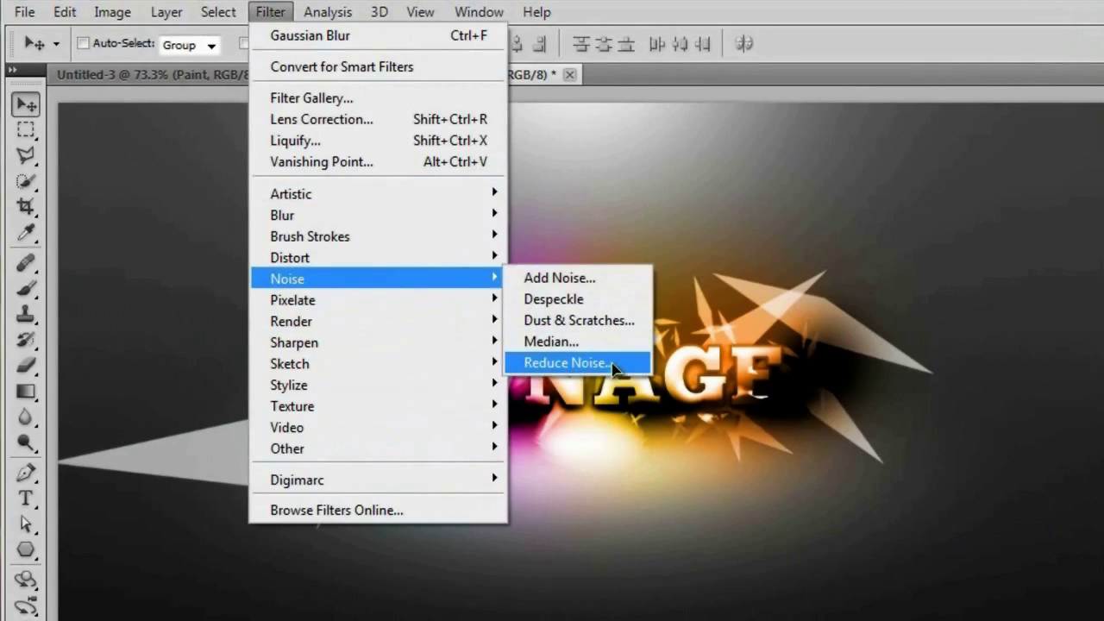
{"action": "left_click", "coordinate": [611, 363]}
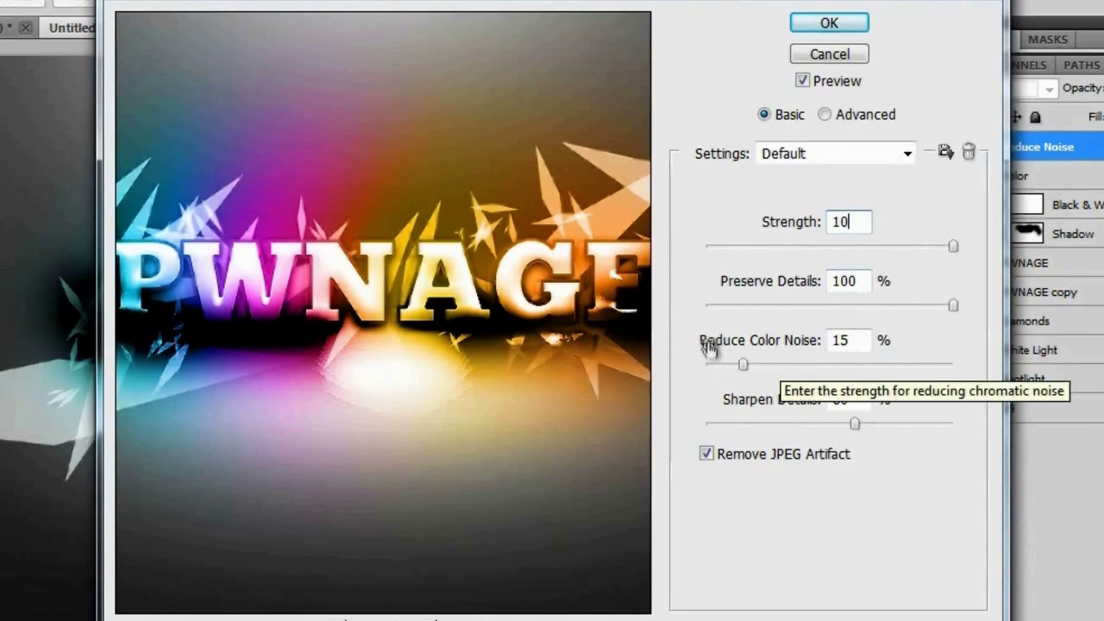
{"action": "left_click", "coordinate": [860, 344]}
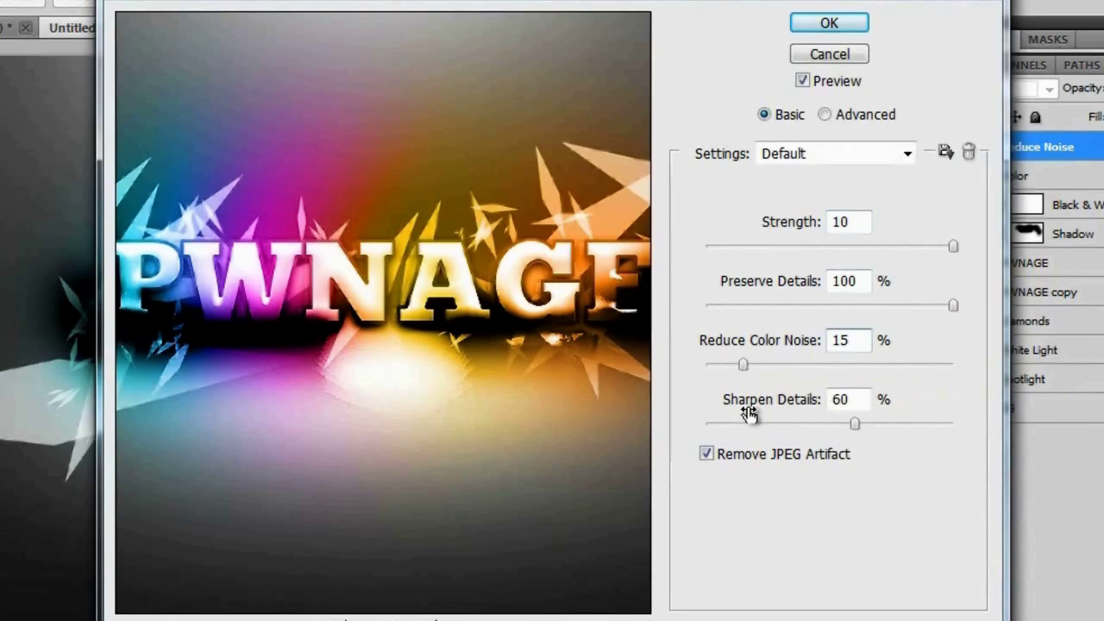
{"action": "left_click", "coordinate": [855, 398]}
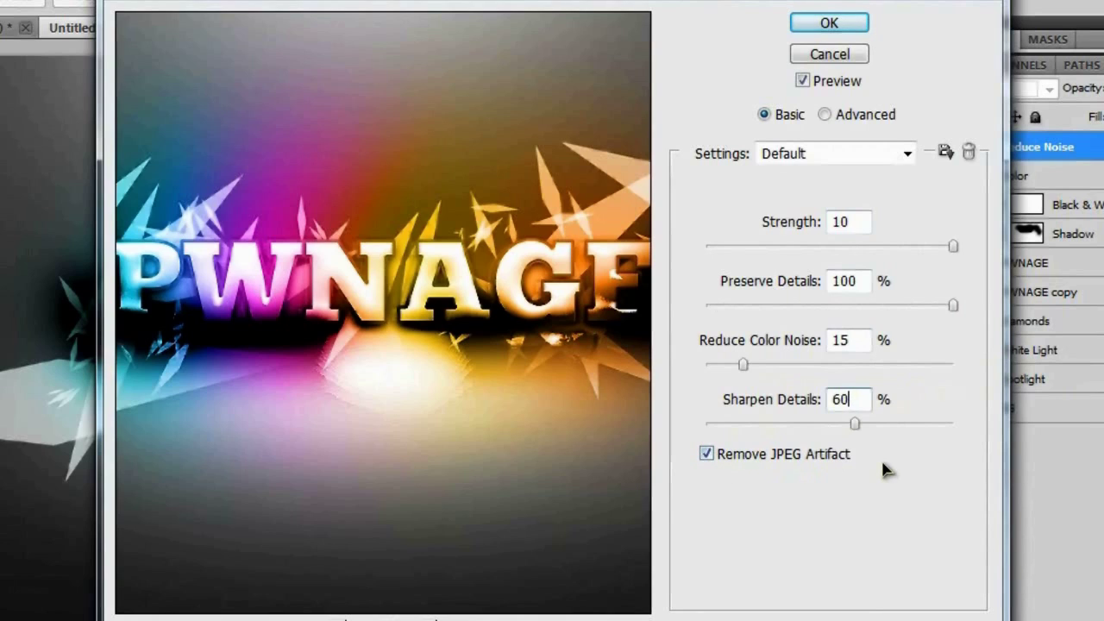
{"action": "left_click", "coordinate": [797, 23]}
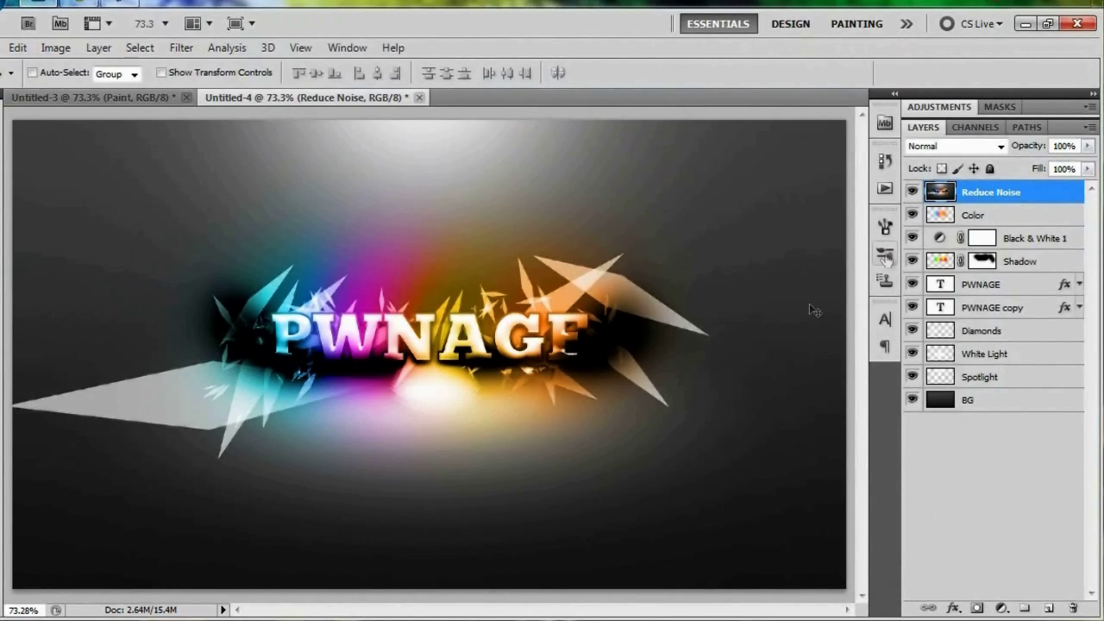
Duplicate the Reduce Noise layer twice and hide the topmost copy
{"action": "key", "text": "ctrl+j"}
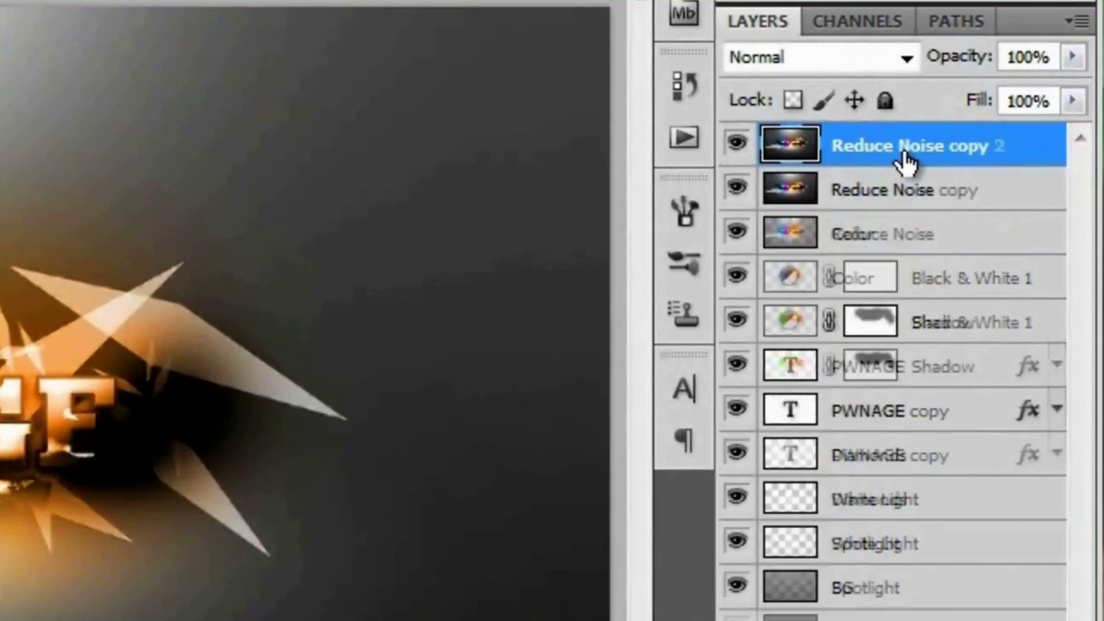
{"action": "key", "text": "ctrl+j"}
{"action": "left_click", "coordinate": [735, 145]}
Rename the visible copy of the Reduce Noise layer to Blur
{"action": "left_click", "coordinate": [912, 191]}
{"action": "double_click", "coordinate": [900, 190]}
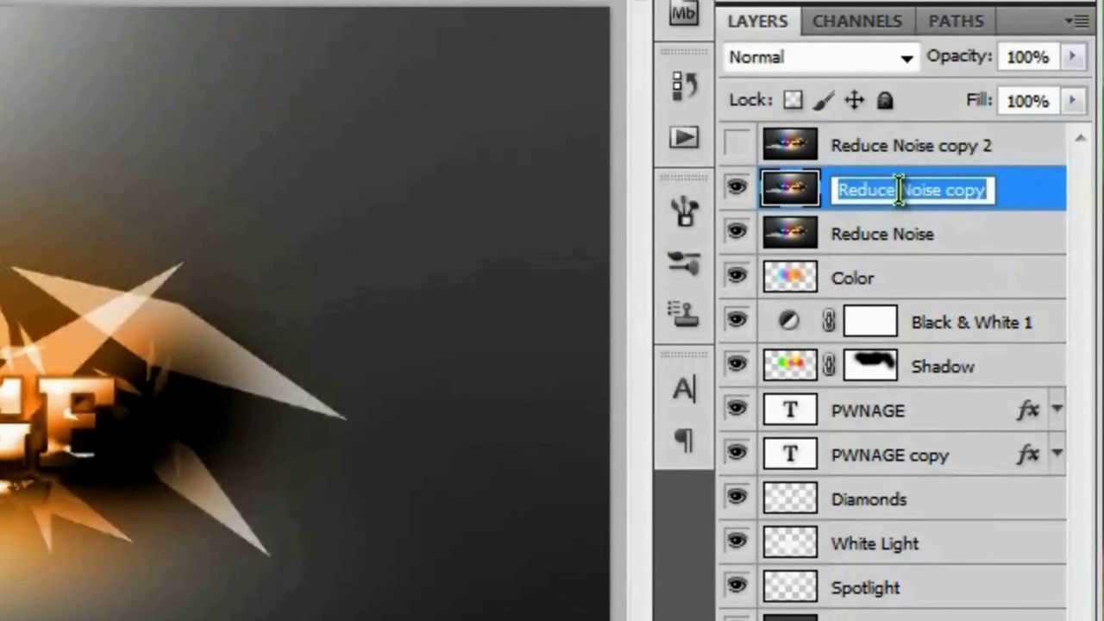
{"action": "type", "text": "M"}
{"action": "key", "text": "BackSpace"}
{"action": "type", "text": "Blur"}
{"action": "key", "text": "Return"}
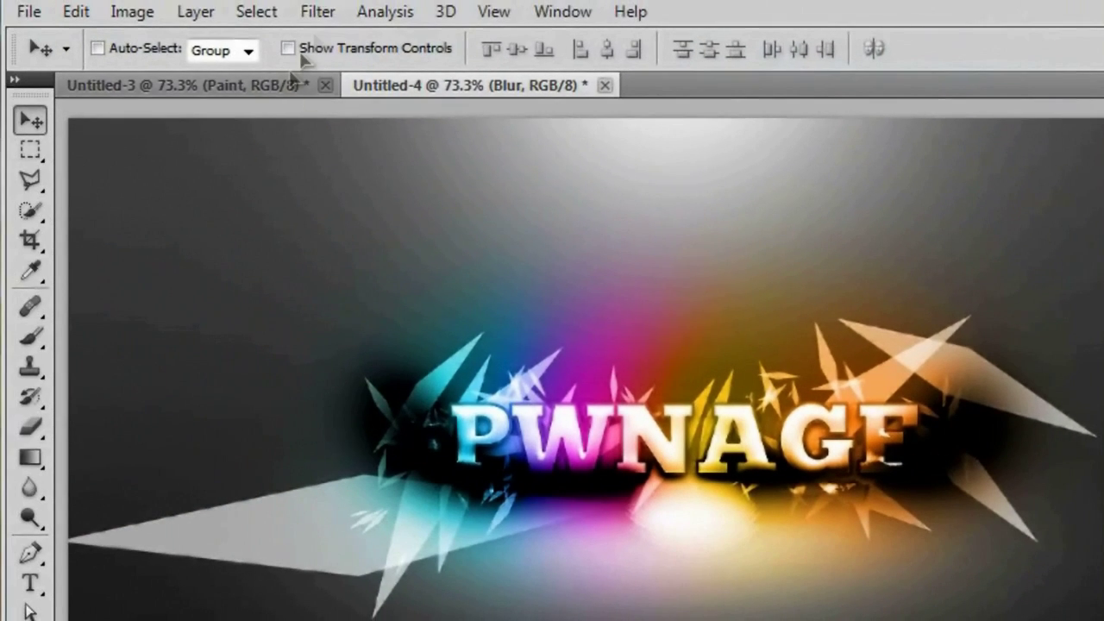
Apply a Motion Blur to the Blur layer with an angle of 90° and a distance of 17 pixels
{"action": "left_click", "coordinate": [323, 13]}
{"action": "mouse_move", "coordinate": [374, 251]}
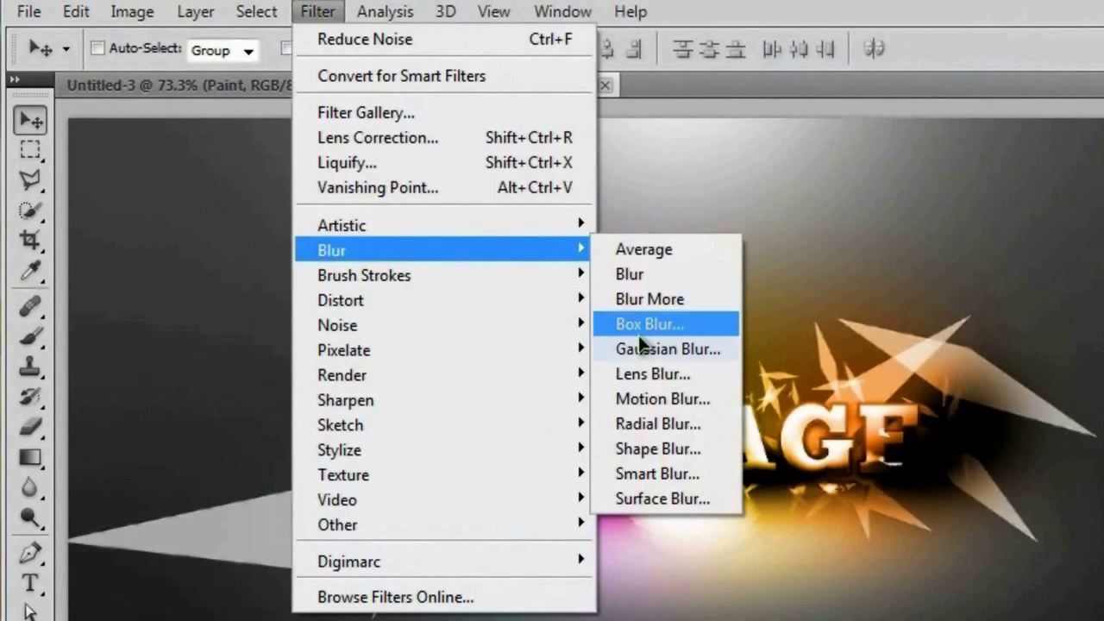
{"action": "left_click", "coordinate": [662, 399]}
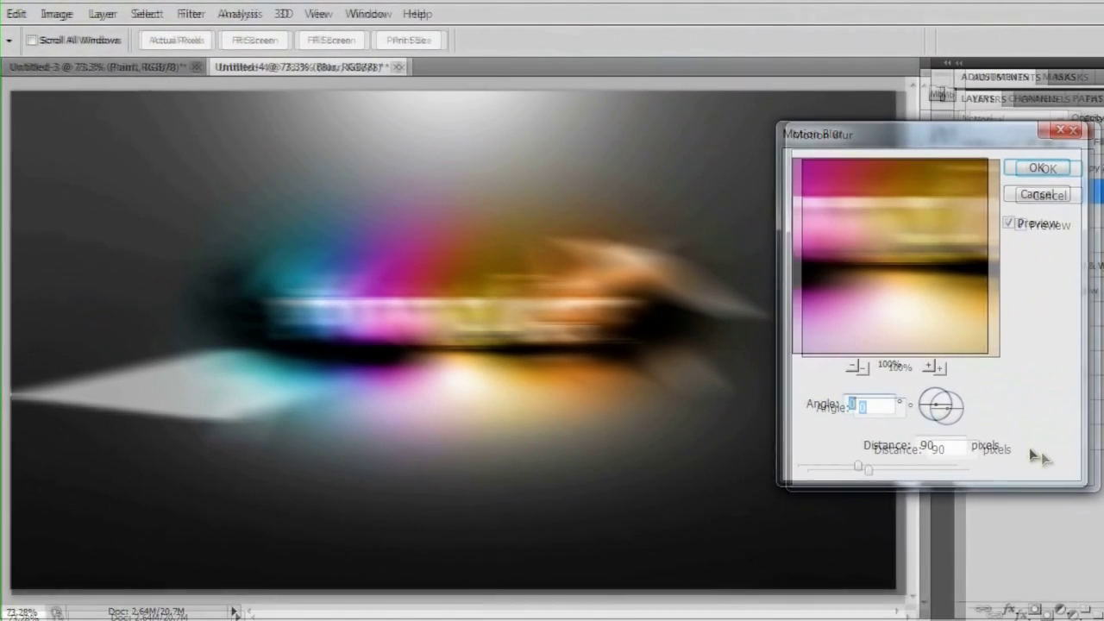
{"action": "type", "text": "90"}
{"action": "key", "text": "Tab"}
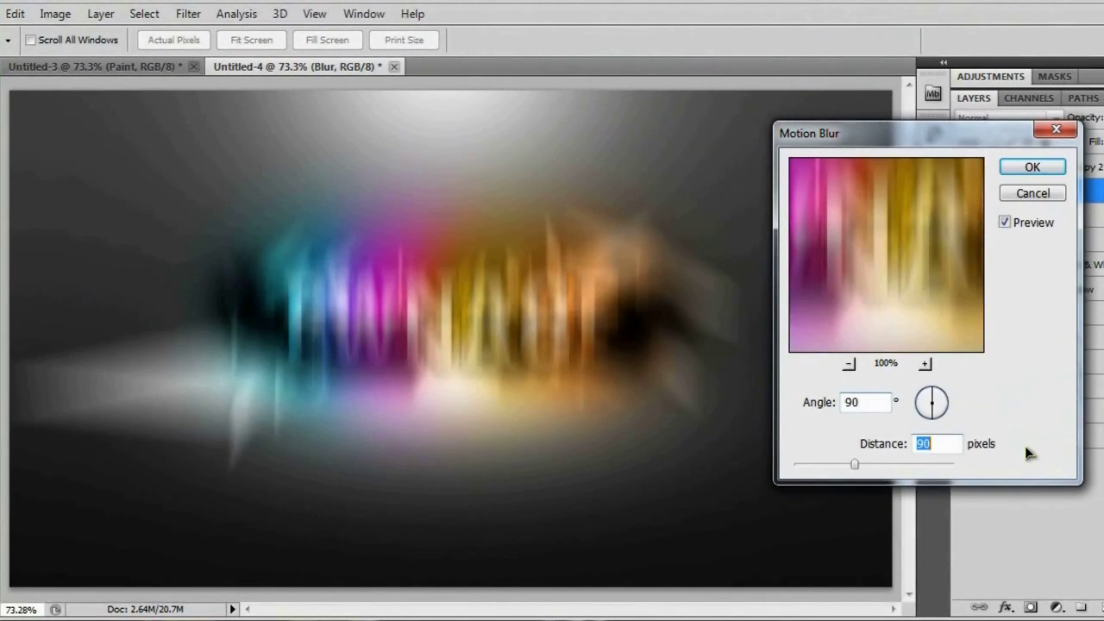
{"action": "type", "text": "17"}
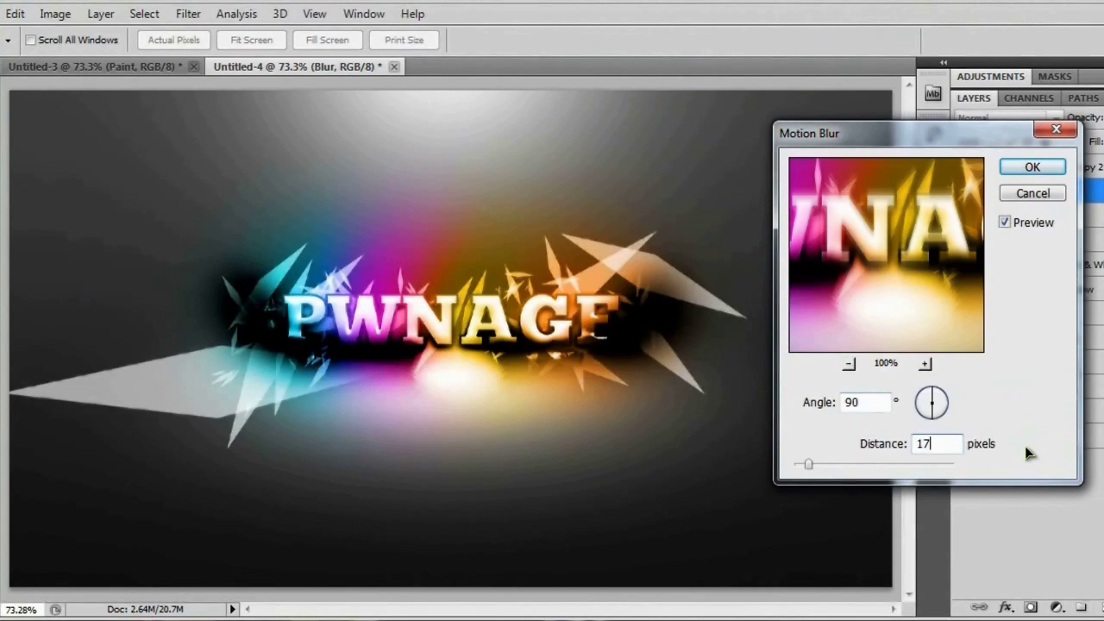
{"action": "left_click", "coordinate": [1028, 168]}
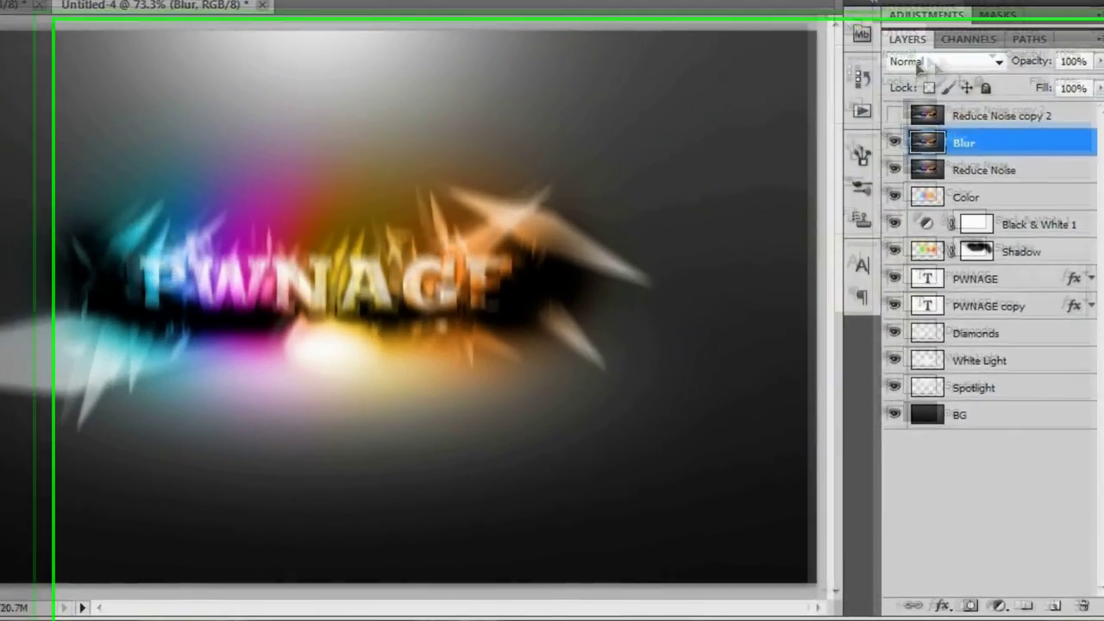
Set the Blur layer's blend mode to Hard Light
{"action": "left_click", "coordinate": [1005, 118]}
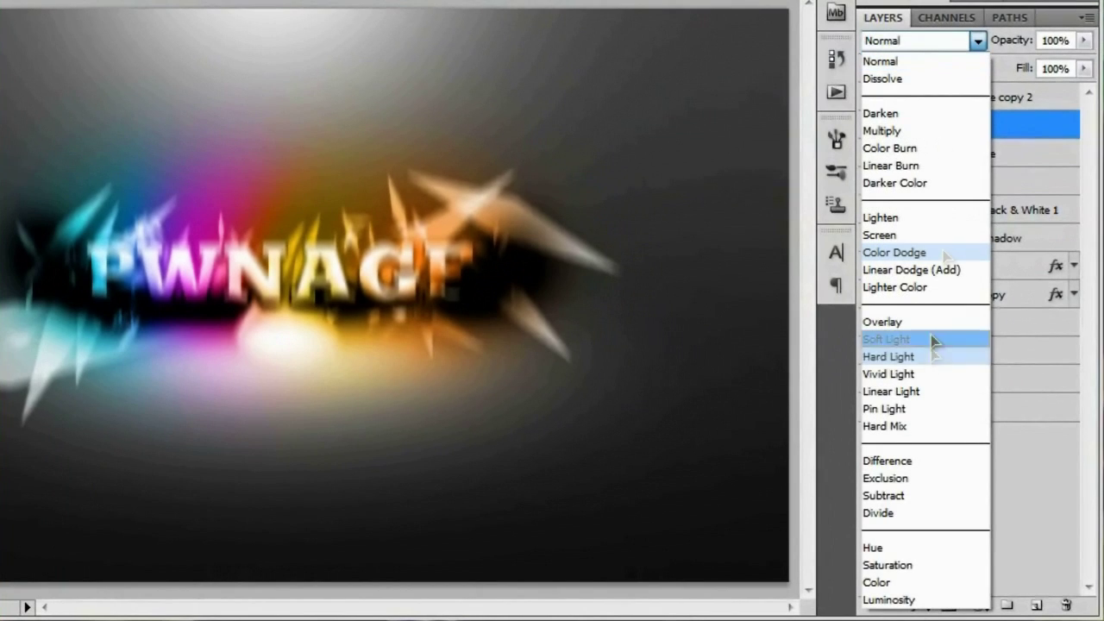
{"action": "left_click", "coordinate": [953, 358]}
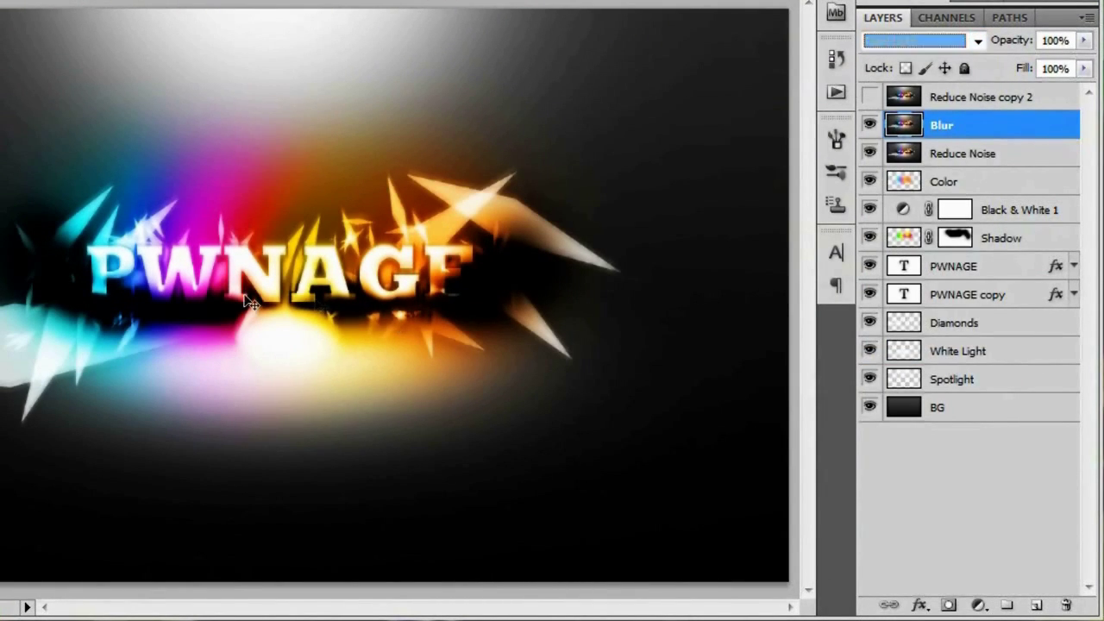
{"action": "left_click", "coordinate": [258, 306]}
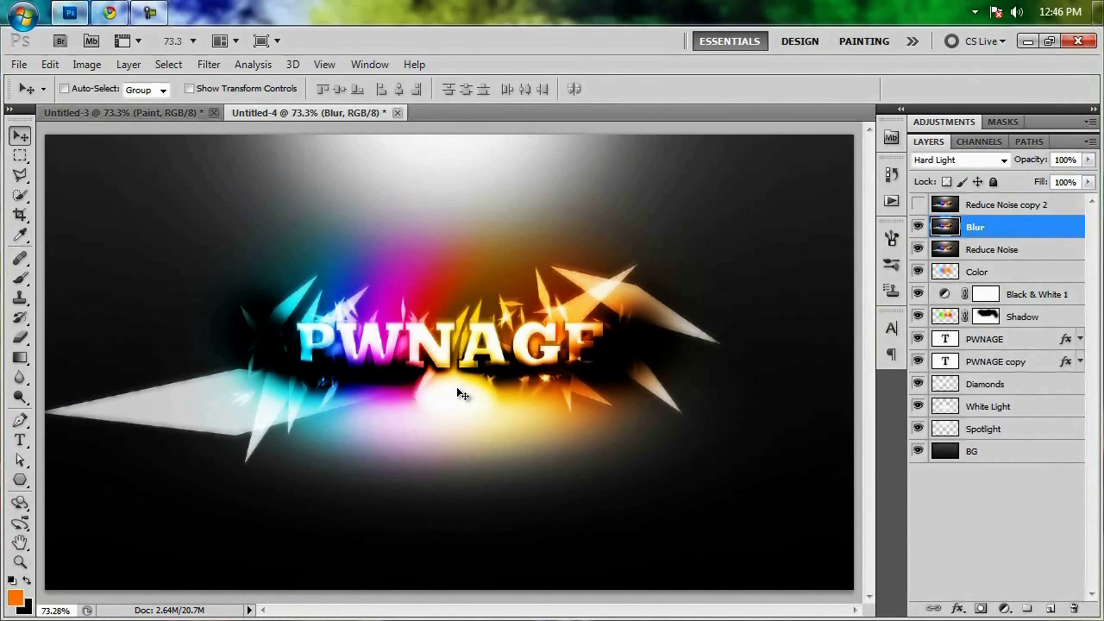
Show the hidden top copy of the Reduce Noise layer and rename it Sketch
{"action": "left_click", "coordinate": [1001, 206]}
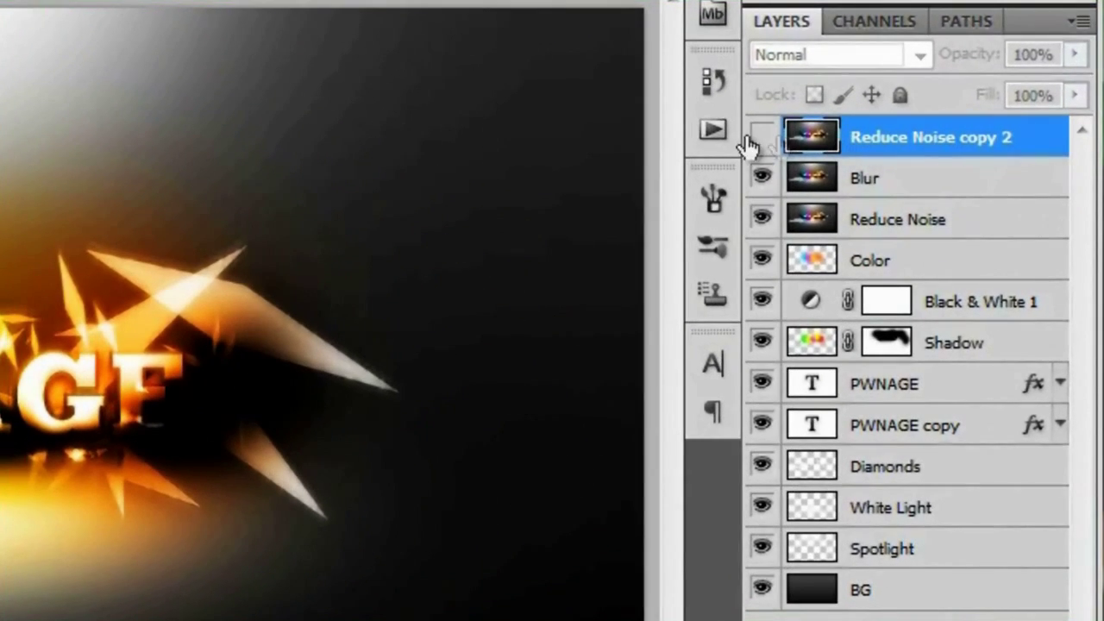
{"action": "left_click", "coordinate": [792, 150]}
{"action": "double_click", "coordinate": [938, 153]}
{"action": "type", "text": "Sketch"}
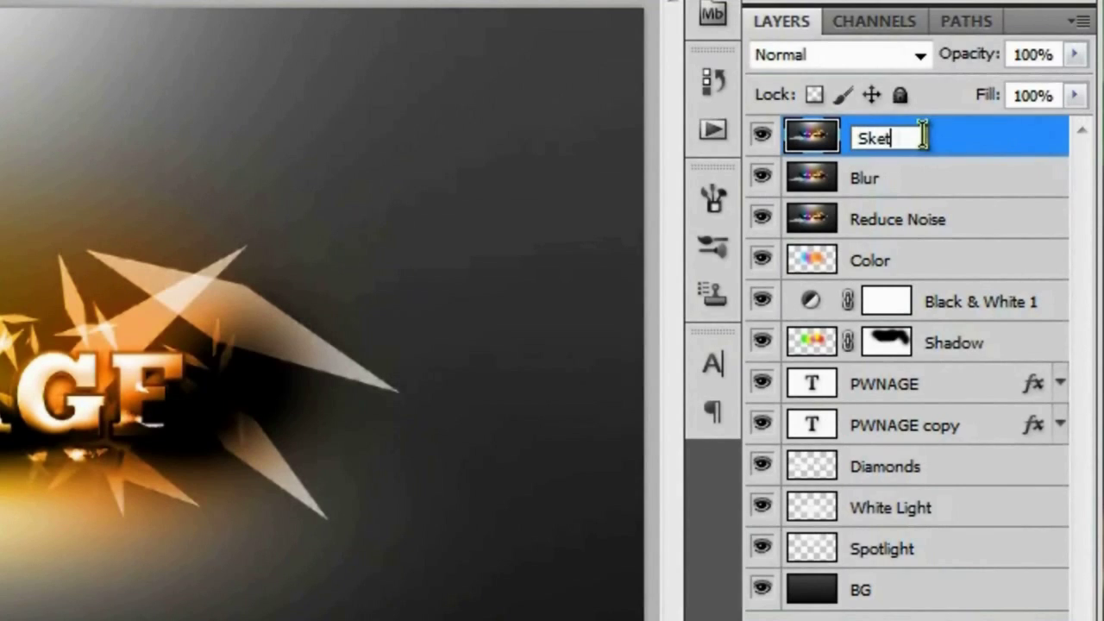
{"action": "key", "text": "Return"}
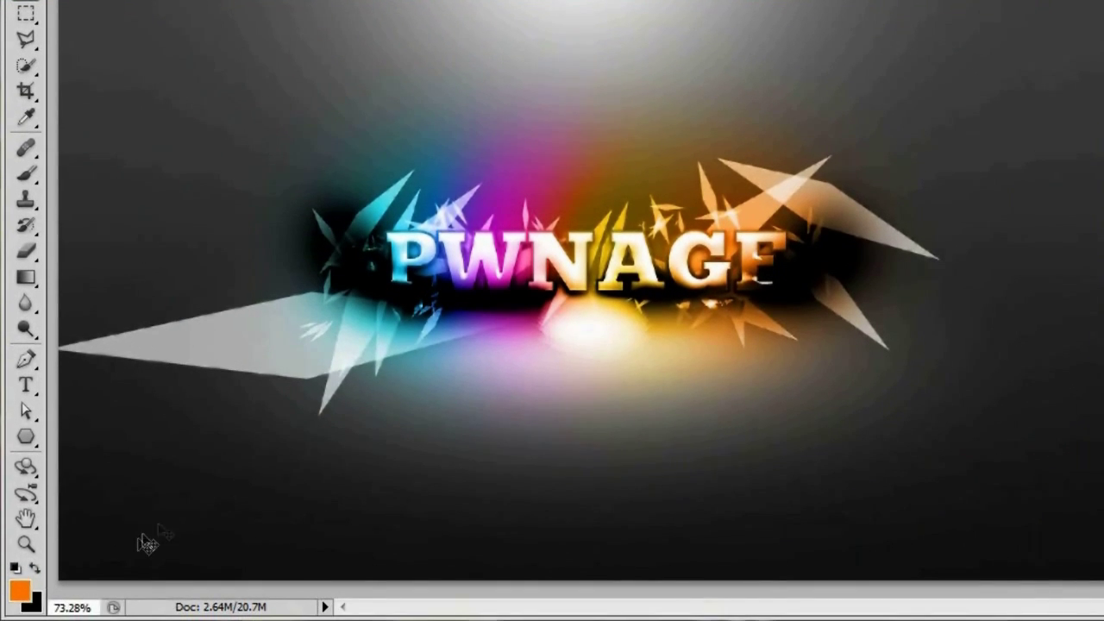
Apply the Reticulation filter in white on black with density 50, foreground level 0 and background level 5, and set the Sketch layer's blend mode to Color Dodge
{"action": "key", "text": "d"}
{"action": "key", "text": "x"}
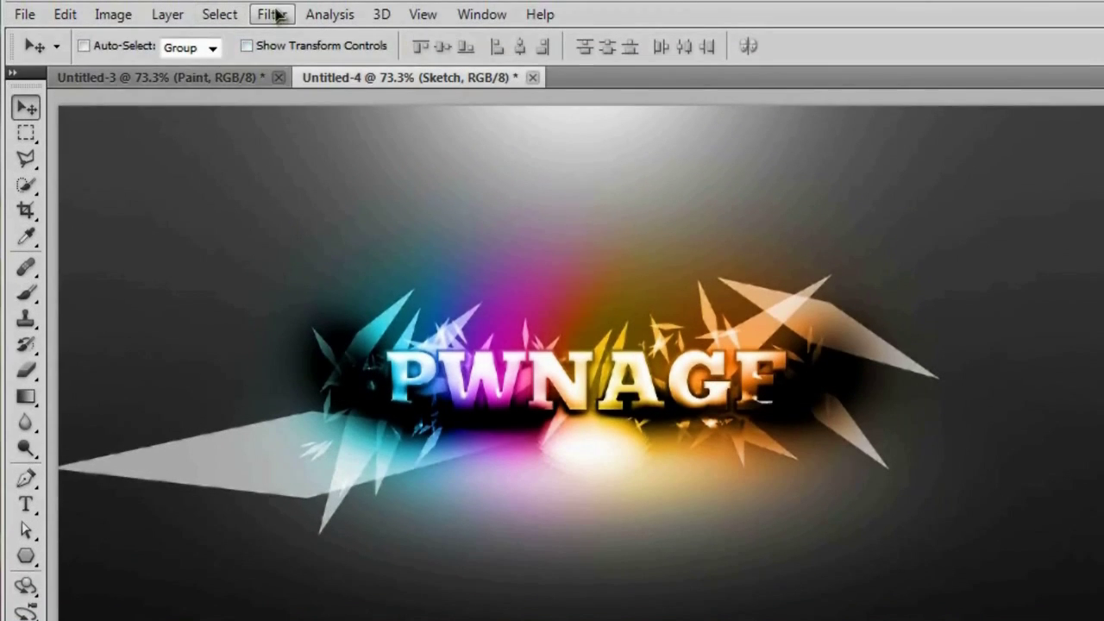
{"action": "left_click", "coordinate": [275, 15]}
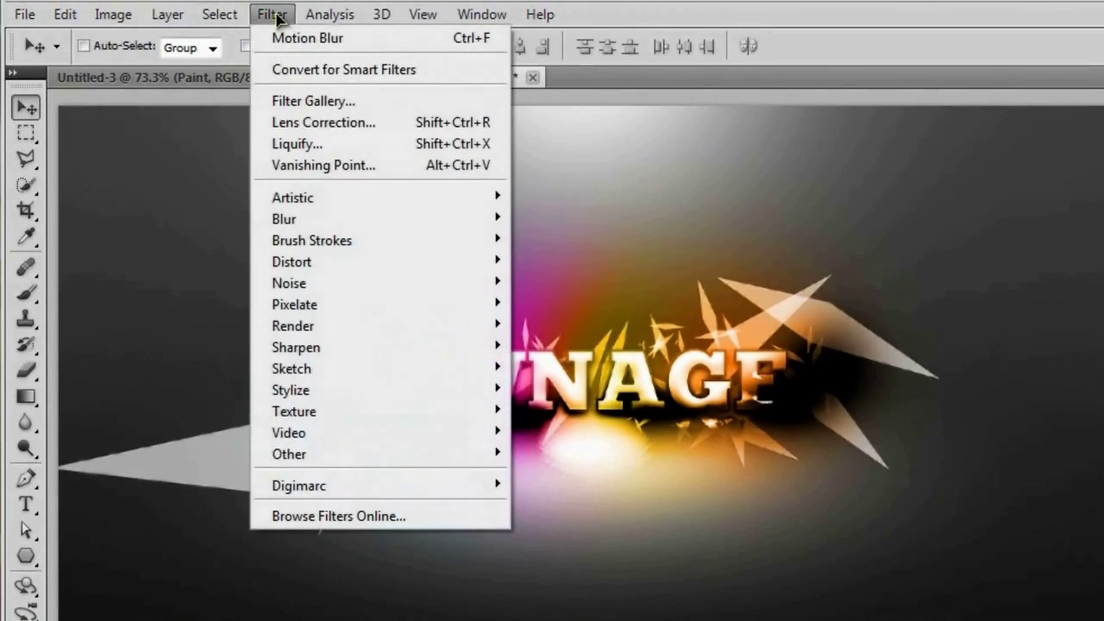
{"action": "mouse_move", "coordinate": [304, 371]}
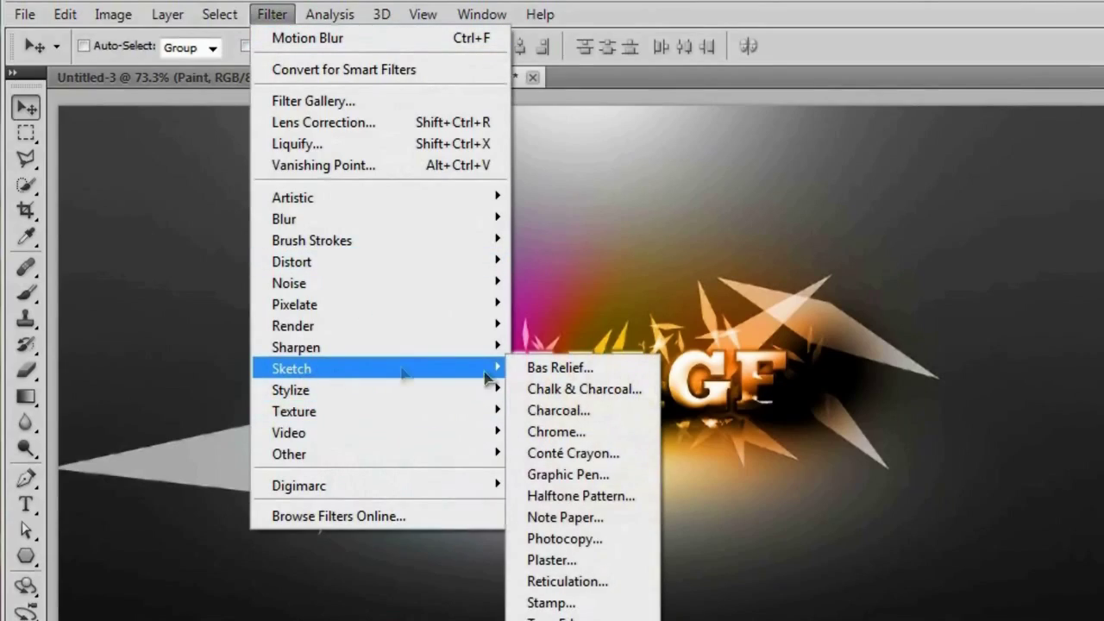
{"action": "left_click", "coordinate": [631, 581]}
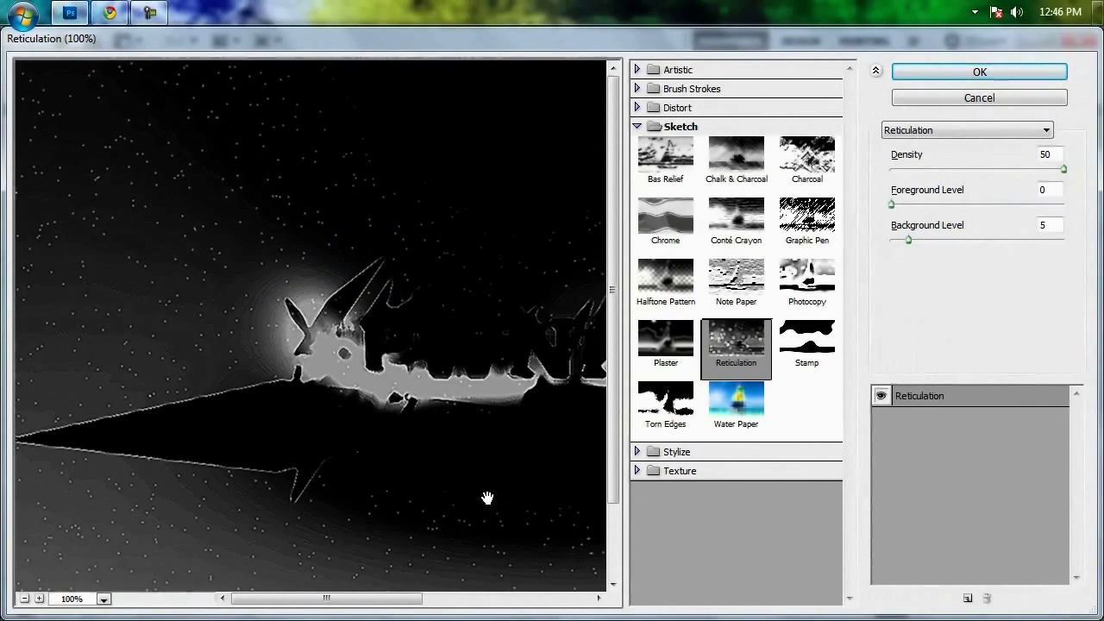
{"action": "left_click_drag", "start_coordinate": [488, 499], "coordinate": [319, 454]}
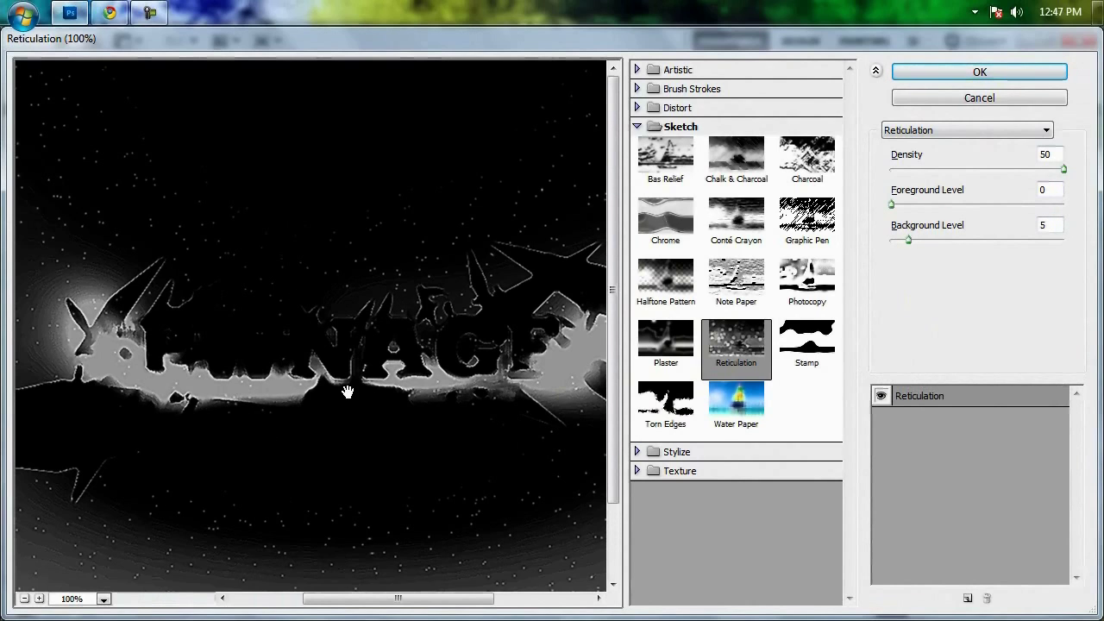
{"action": "left_click", "coordinate": [949, 73]}
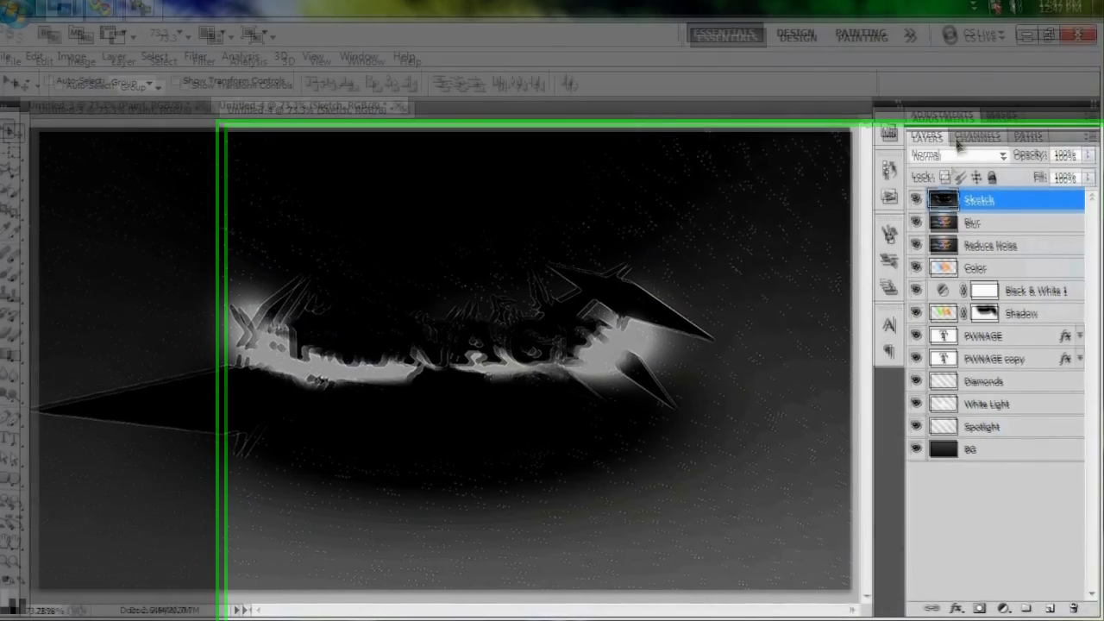
{"action": "left_click", "coordinate": [960, 159]}
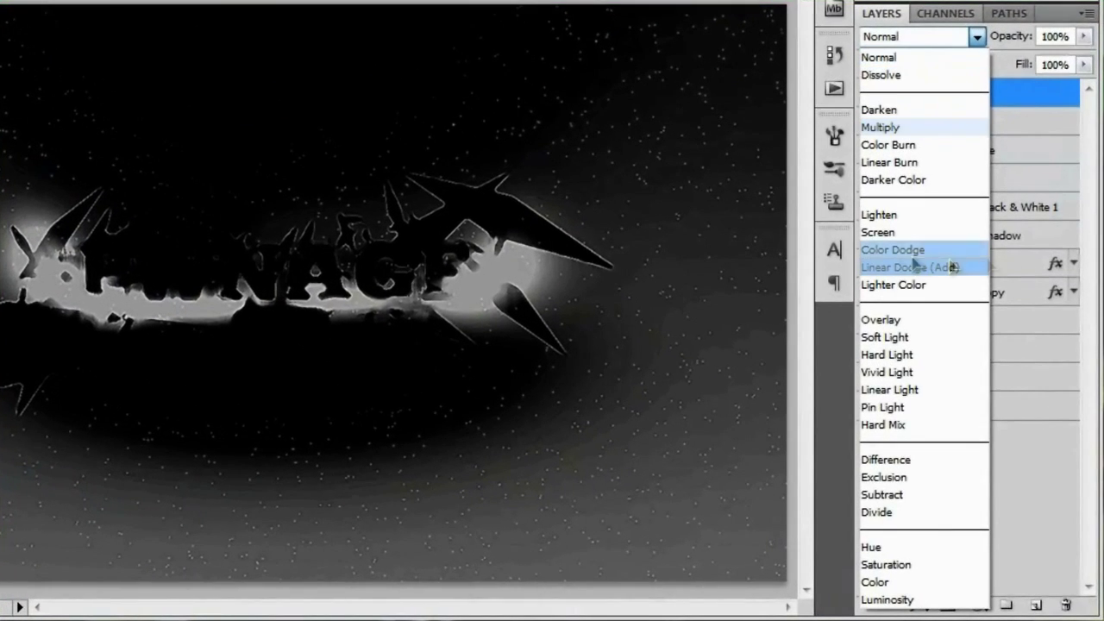
{"action": "left_click", "coordinate": [960, 250]}
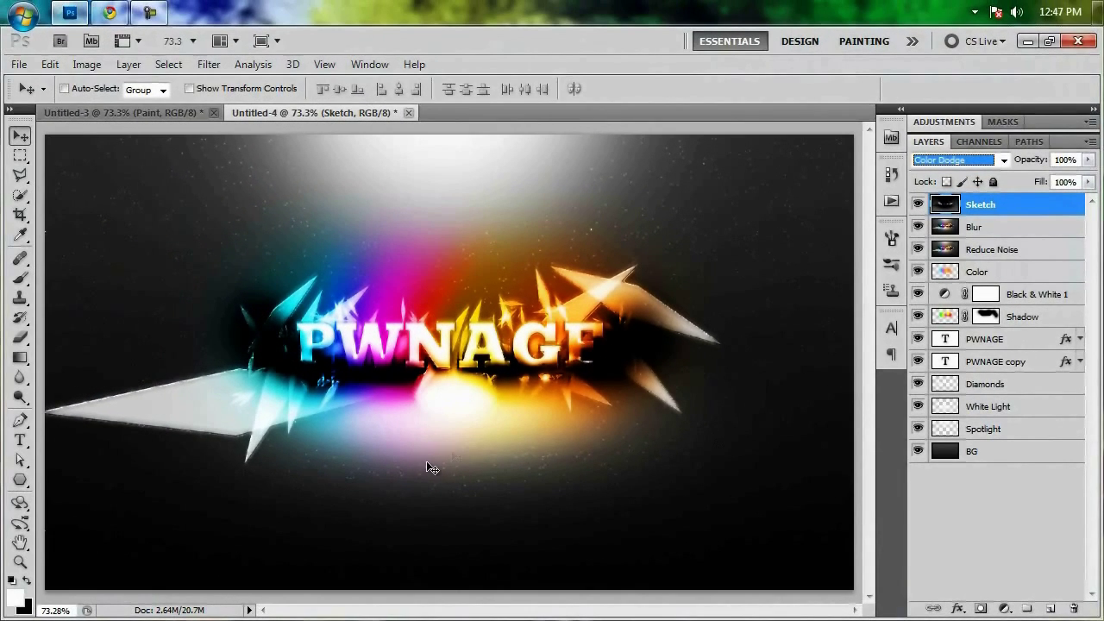
Add a new top layer named Paint and stamp white paint splatters on it around the PWNAGE text using splatter brushes
{"action": "left_click", "coordinate": [1050, 608]}
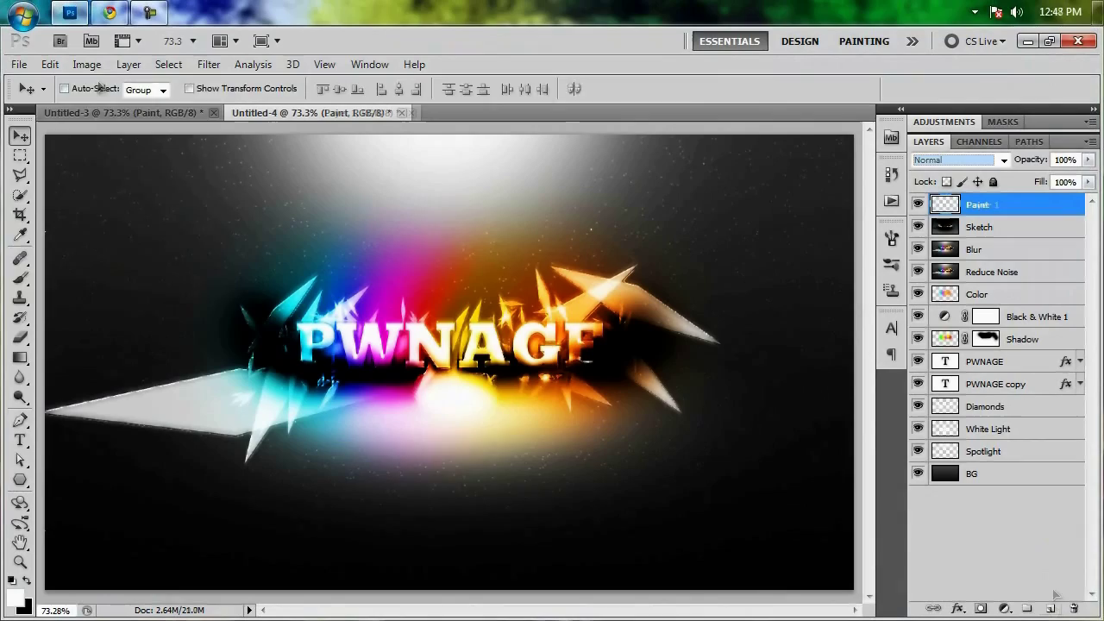
{"action": "key", "text": "b"}
{"action": "left_click", "coordinate": [88, 89]}
{"action": "left_click", "coordinate": [37, 257]}
{"action": "scroll", "coordinate": [108, 250], "scroll_direction": "up", "scroll_amount": 5}
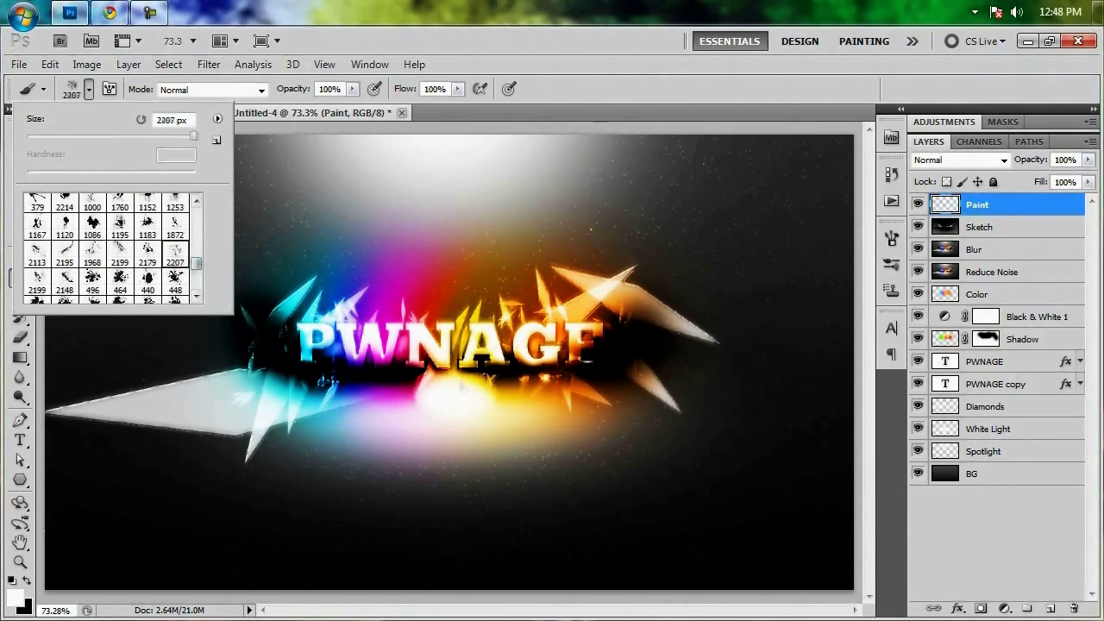
{"action": "left_click", "coordinate": [93, 274]}
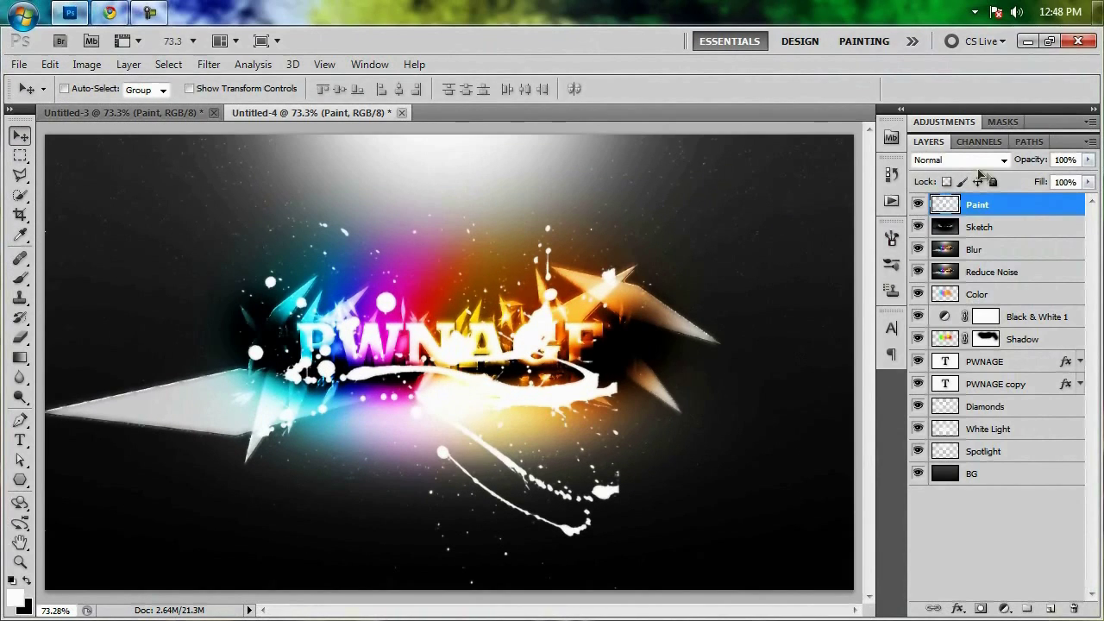
Set the Paint layer's blend mode to Overlay and add a layer mask to it
{"action": "left_click", "coordinate": [957, 160]}
{"action": "left_click", "coordinate": [928, 383]}
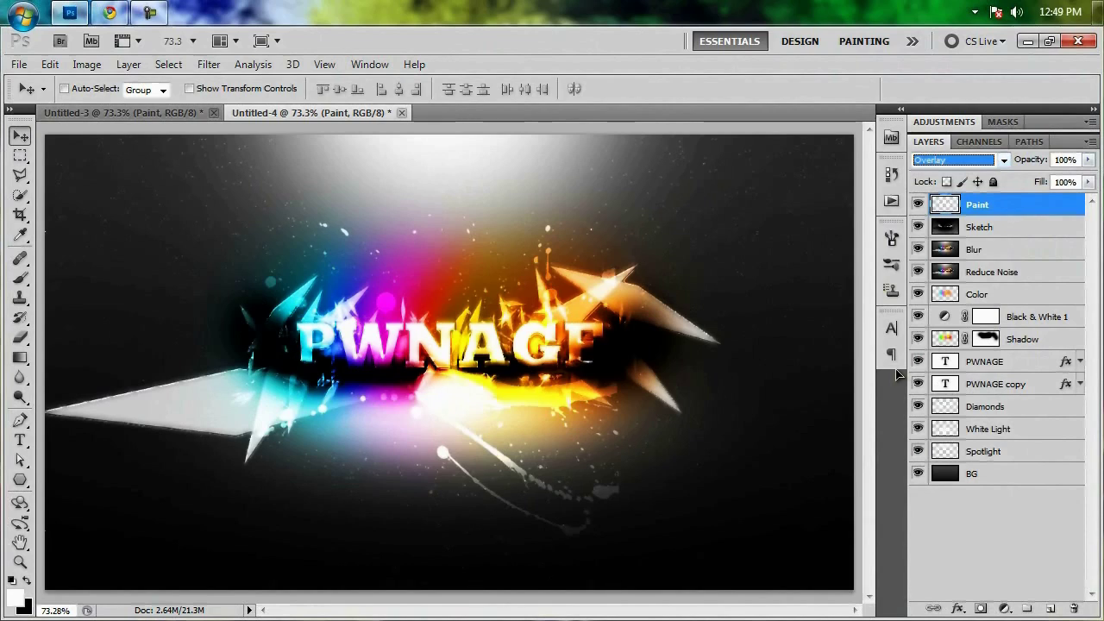
{"action": "left_click", "coordinate": [981, 609]}
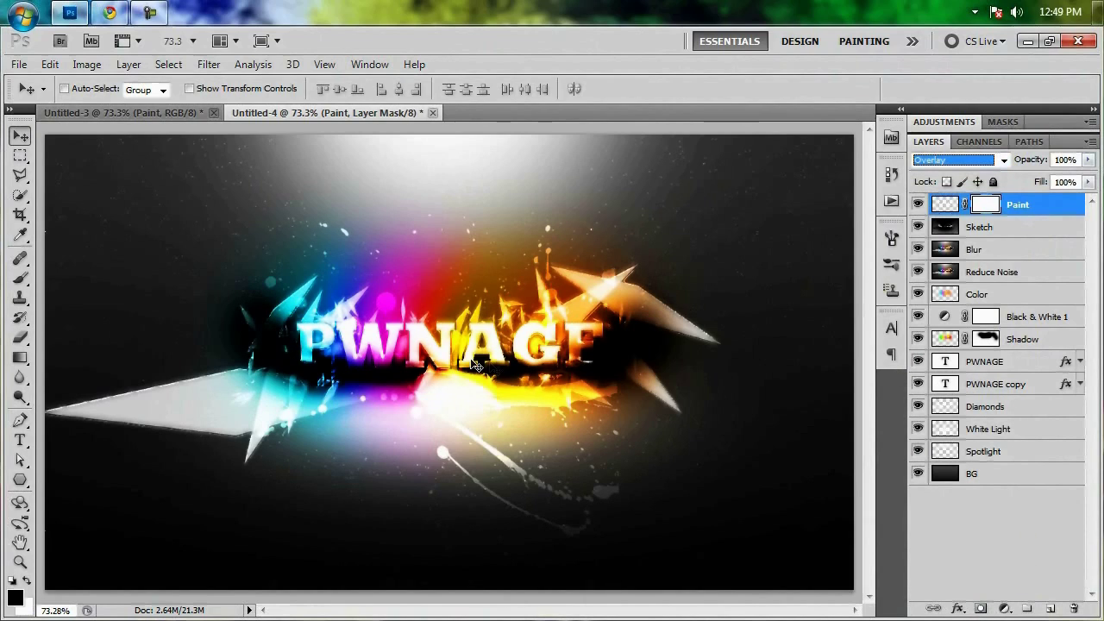
Paint black on the Paint layer's mask with a soft 250 px brush to hide splatters above and over the PWNAGE letters
{"action": "key", "text": "b"}
{"action": "left_click", "coordinate": [87, 89]}
{"action": "left_click", "coordinate": [205, 103]}
{"action": "left_click", "coordinate": [307, 274]}
{"action": "left_click", "coordinate": [491, 267]}
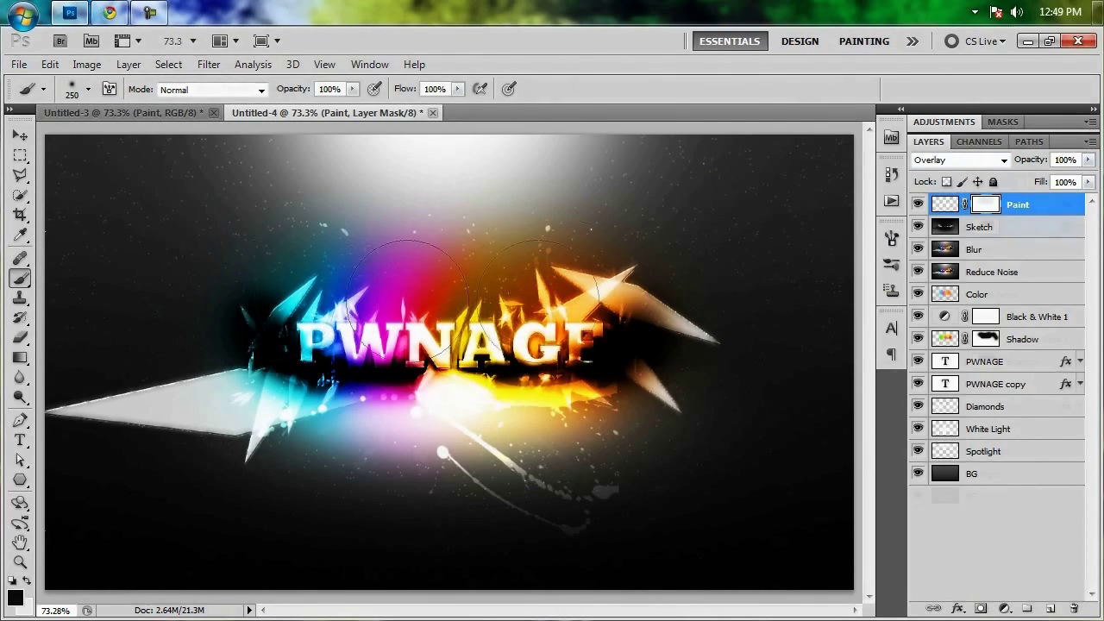